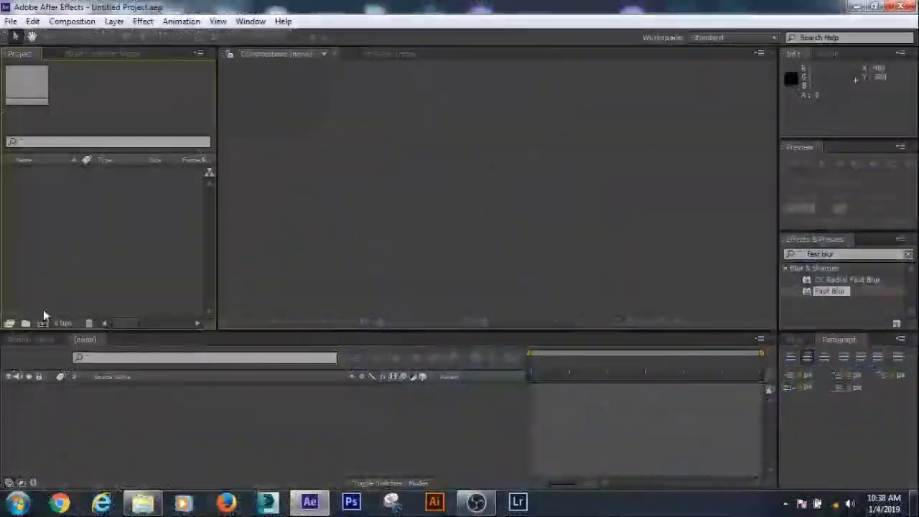
Create a 1280×720 composition named logo at 29.97 fps lasting 0;00;10;00
click(43, 322)
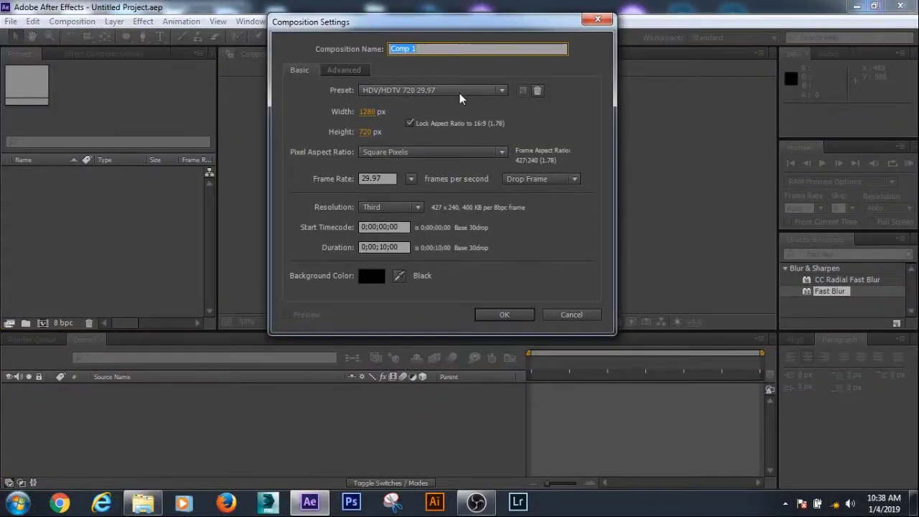
text(logi)
click(388, 178)
click(378, 247)
click(494, 312)
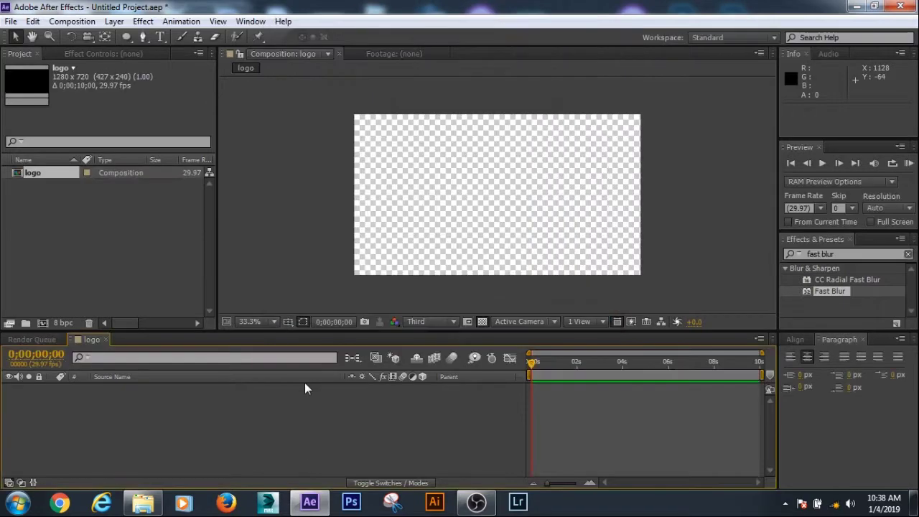
click(143, 503)
Import whaleshares logo.png into the logo comp, scale it to 81%, and nudge it up
mouse_move(493, 273)
mouse_down()
mouse_move(414, 307)
mouse_move(99, 245)
mouse_up()
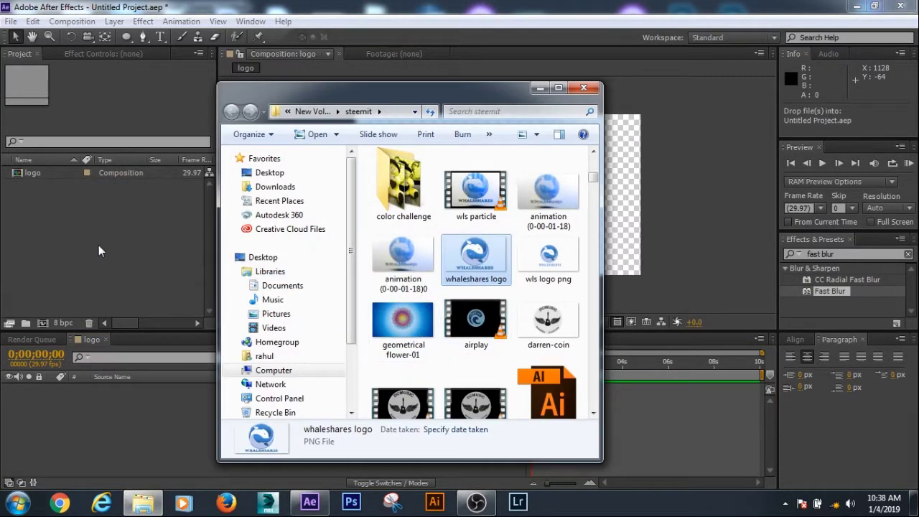
drag(59, 186, 140, 405)
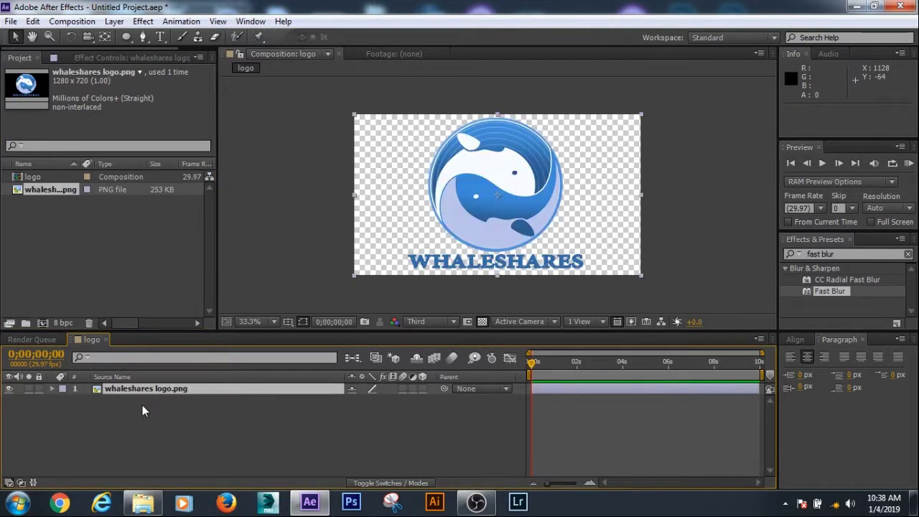
key(s)
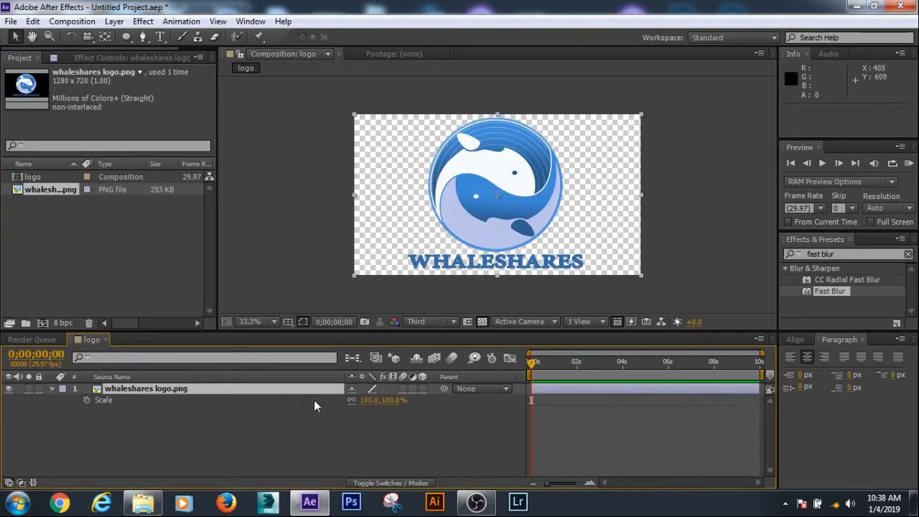
drag(395, 408, 392, 402)
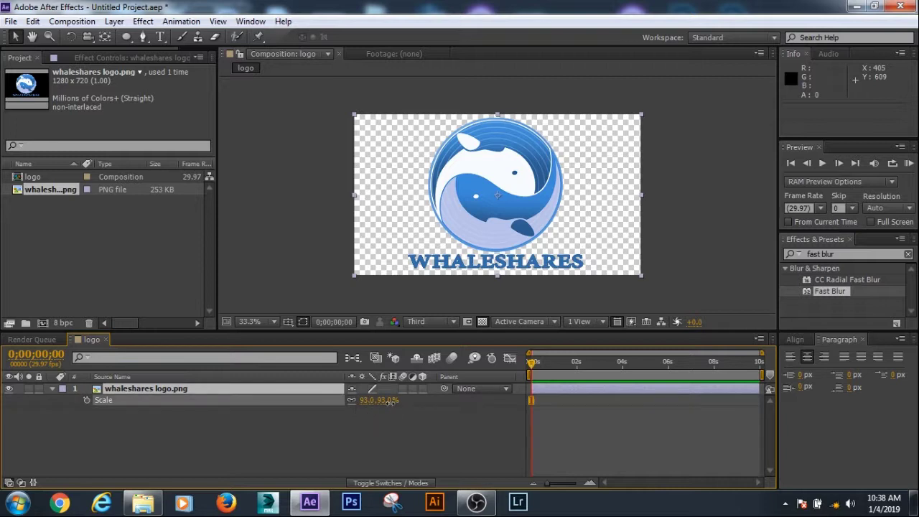
drag(391, 403, 389, 411)
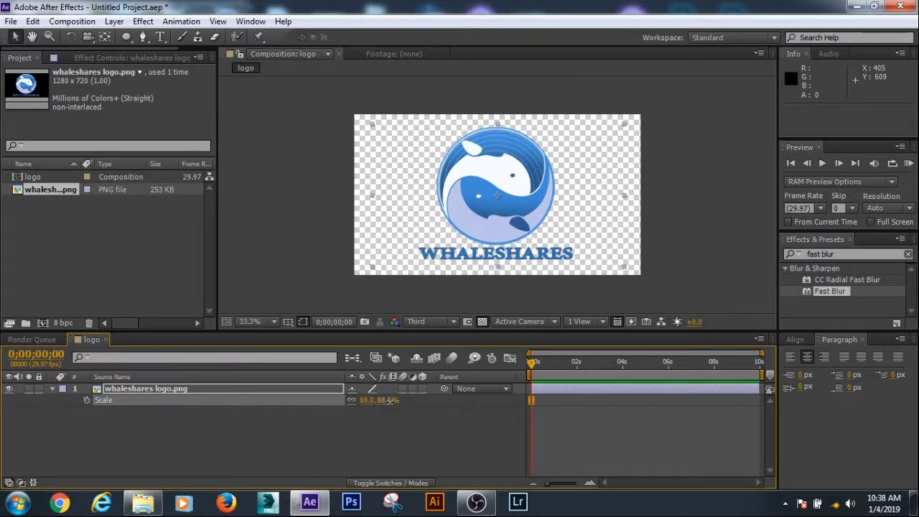
drag(389, 402, 390, 410)
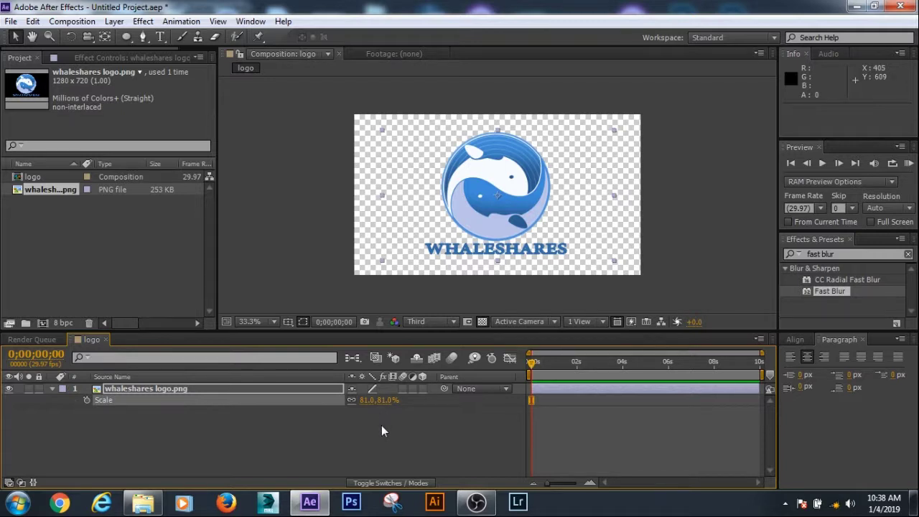
click(382, 430)
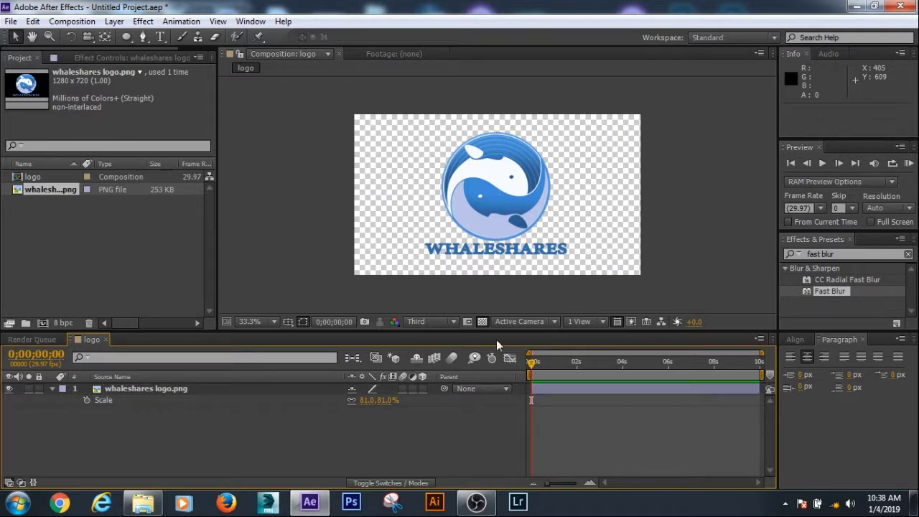
click(477, 198)
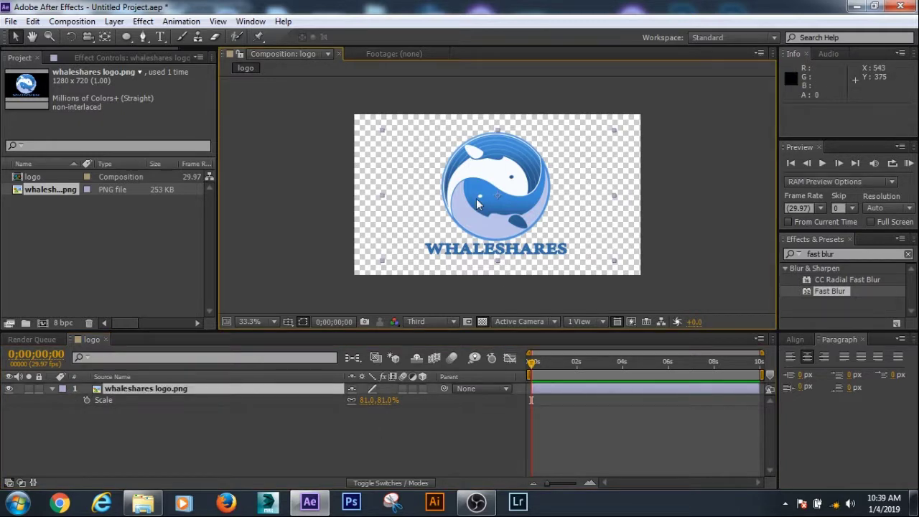
key(Up)
key(Up)
key(Up)
key(Up)
key(Up)
key(Up)
key(Up)
key(Up)
key(Up)
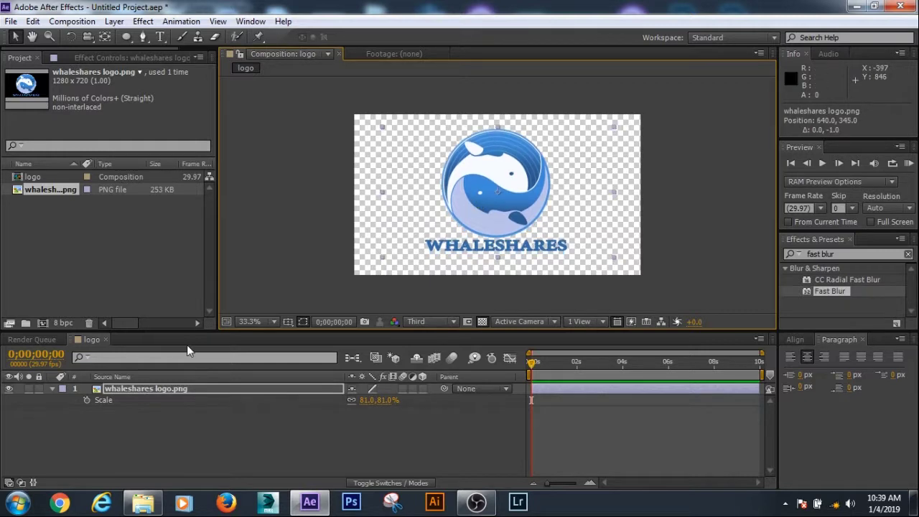
Create a new composition named mask
click(141, 257)
click(43, 321)
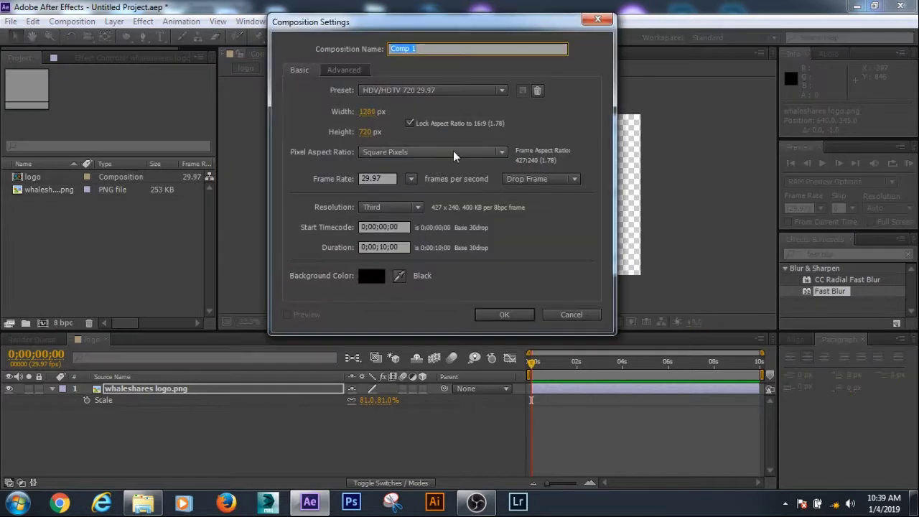
text(mask)
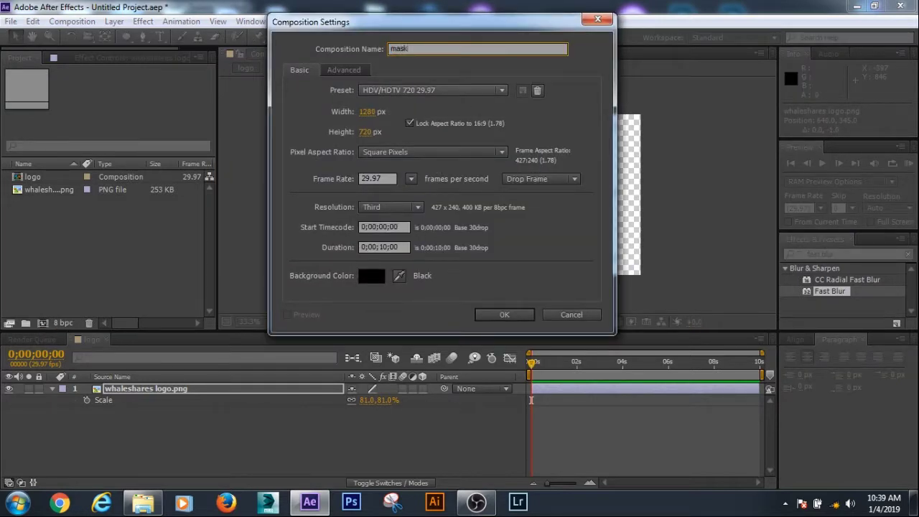
click(506, 314)
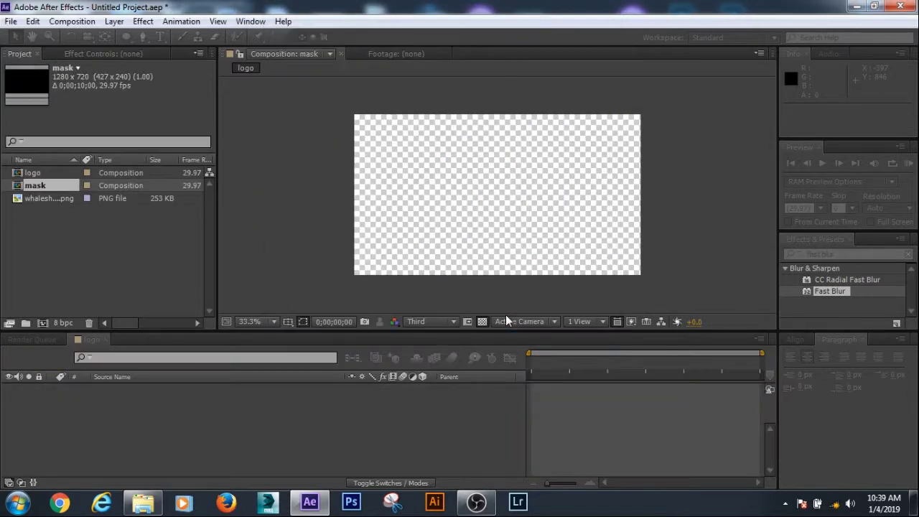
Add a full-frame white solid layer, White Solid 1, to the mask comp
right_click(253, 415)
mouse_move(395, 273)
click(523, 306)
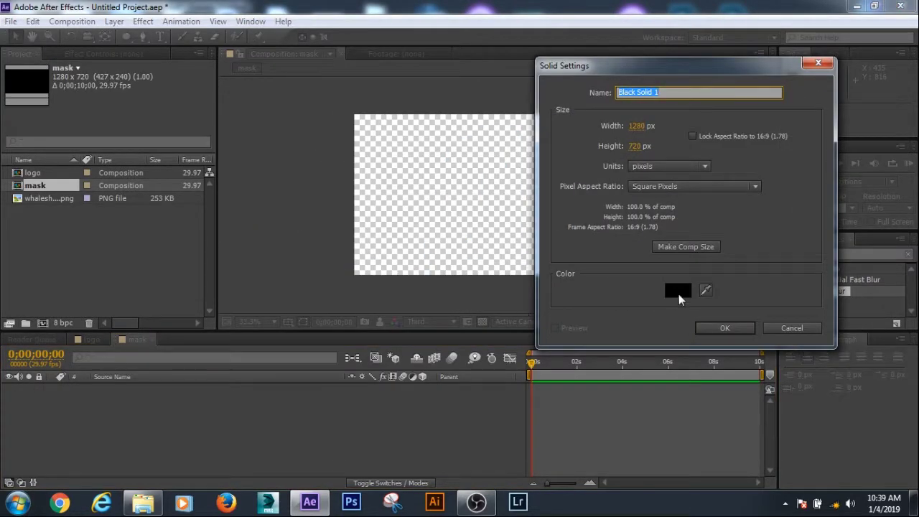
click(679, 291)
drag(445, 304, 416, 290)
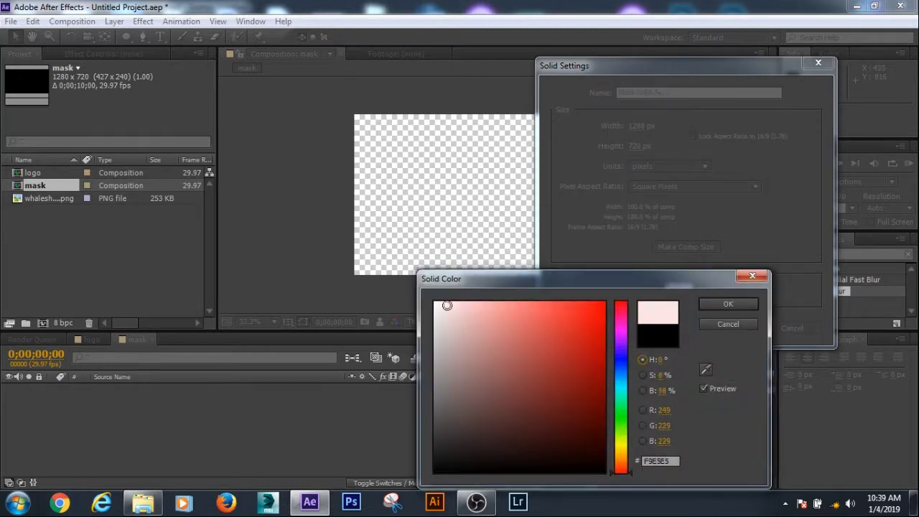
click(731, 304)
click(729, 325)
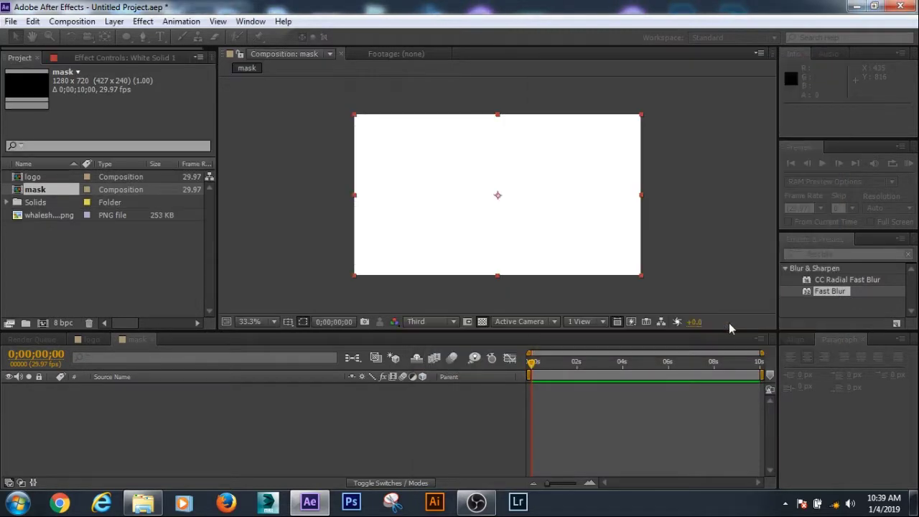
click(126, 36)
click(168, 41)
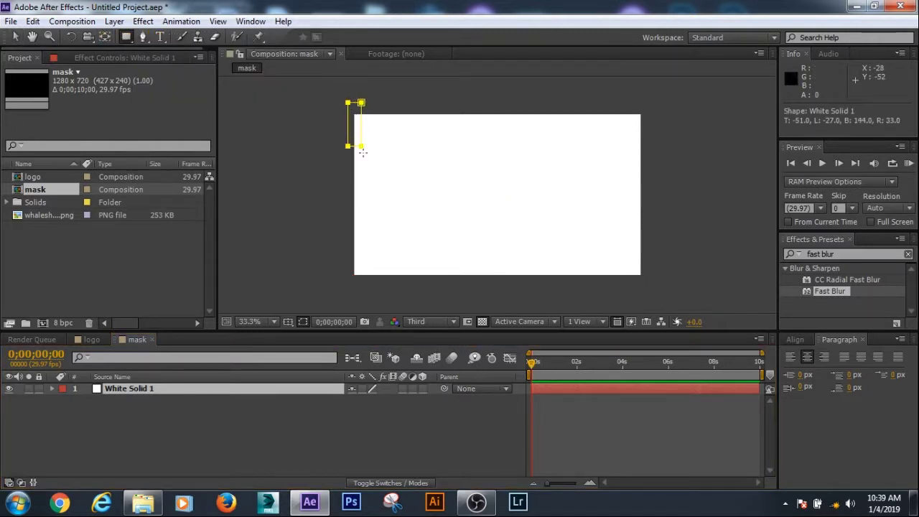
Draw the top row of vertical bar masks across the white solid over a black background
drag(348, 102, 366, 178)
drag(367, 102, 387, 176)
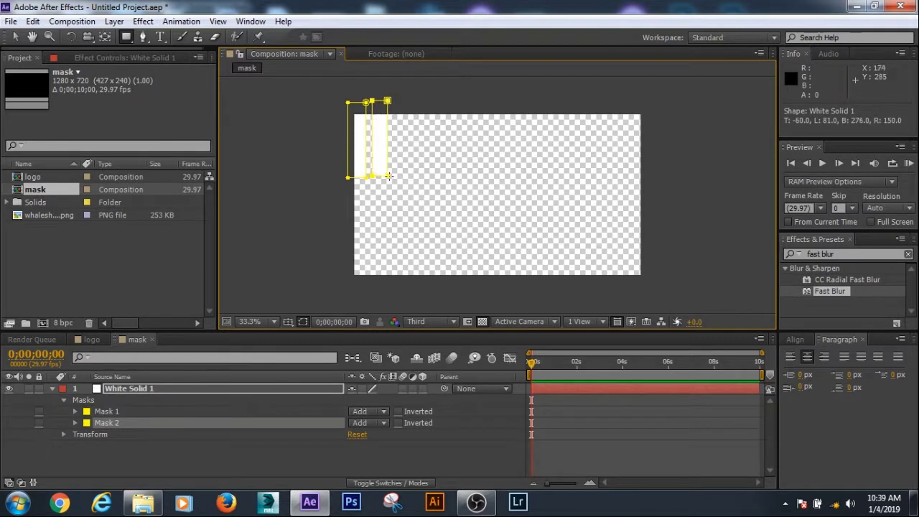
click(482, 322)
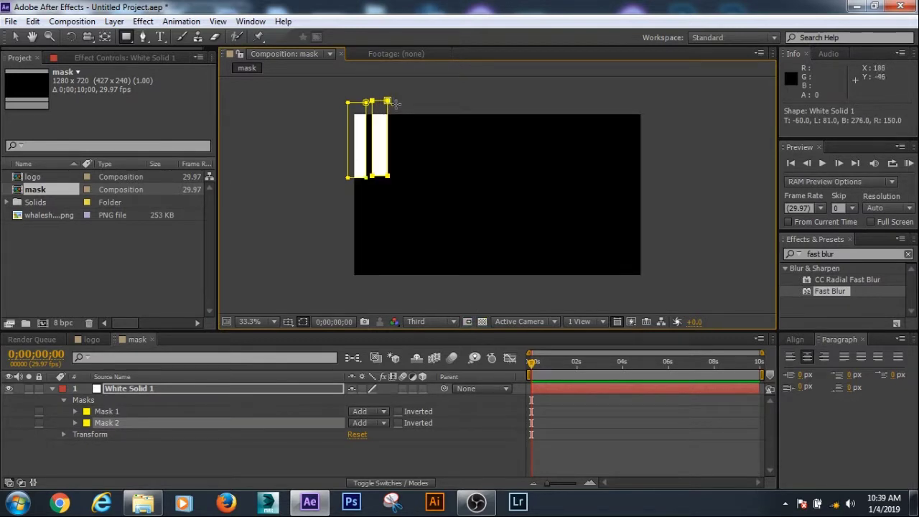
drag(388, 102, 409, 179)
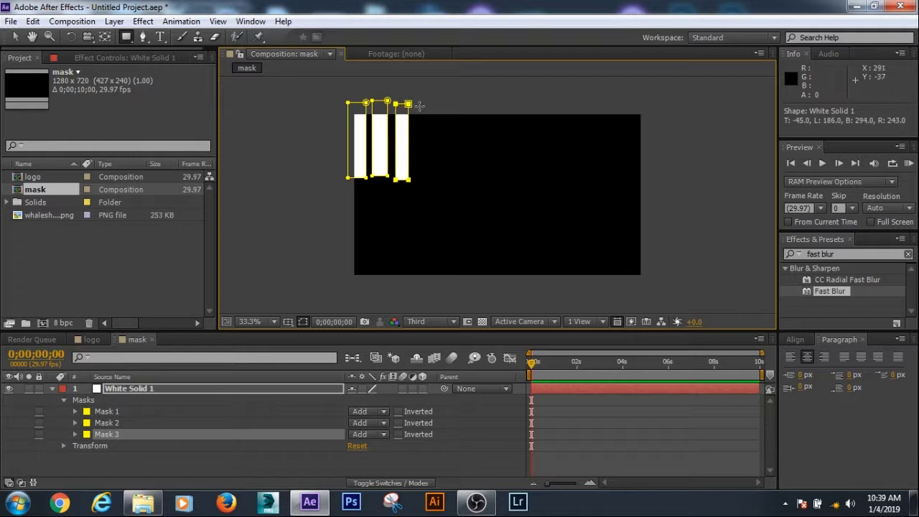
mouse_move(419, 106)
mouse_down()
mouse_move(429, 179)
mouse_move(444, 137)
mouse_move(452, 183)
mouse_up()
drag(467, 105, 473, 181)
drag(487, 105, 505, 183)
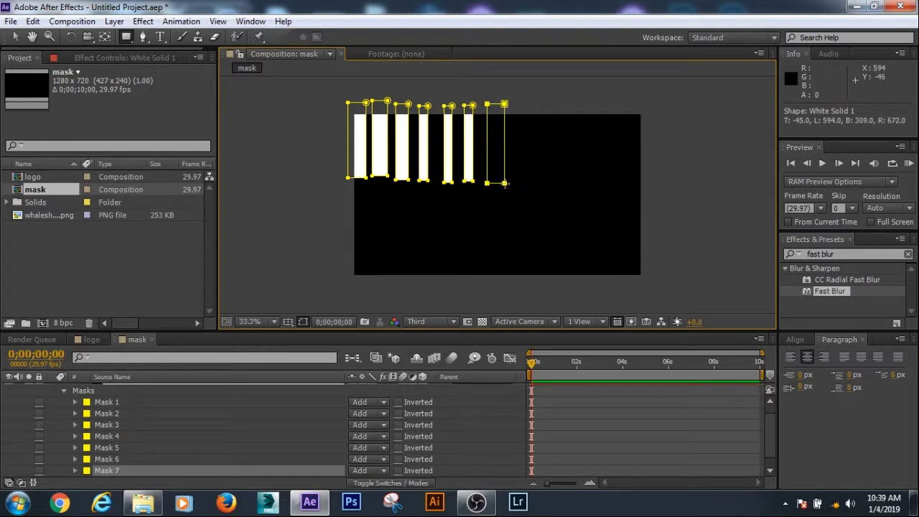
drag(517, 99, 533, 182)
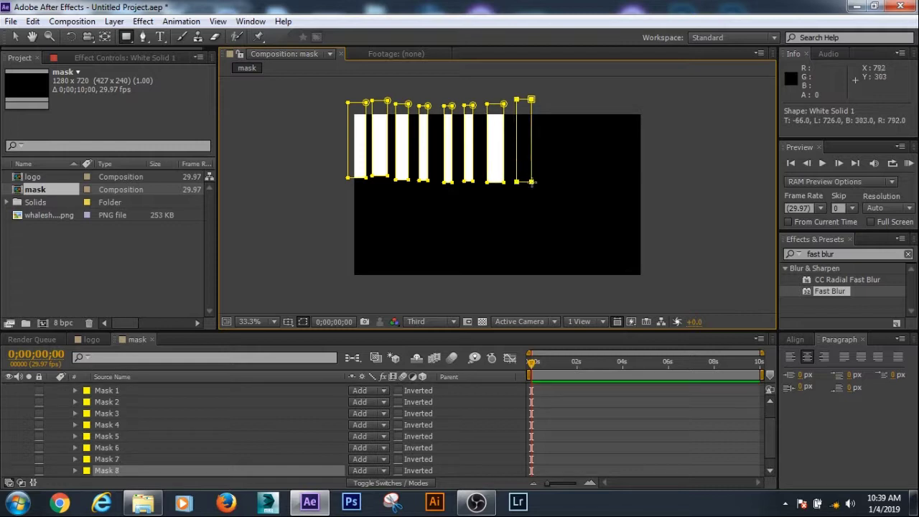
drag(546, 106, 561, 182)
mouse_move(577, 102)
mouse_down()
mouse_move(592, 181)
mouse_move(616, 183)
mouse_up()
drag(625, 103, 646, 188)
Draw the lower row of vertical bar masks, completing the 22 masks
mouse_move(350, 192)
mouse_down()
mouse_move(373, 255)
mouse_move(368, 289)
mouse_move(380, 193)
mouse_up()
drag(429, 282, 412, 192)
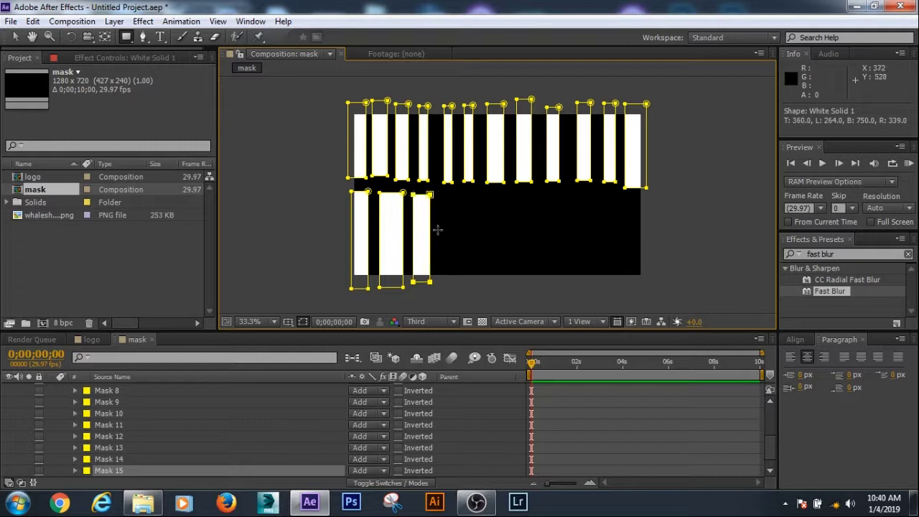
drag(462, 284, 441, 194)
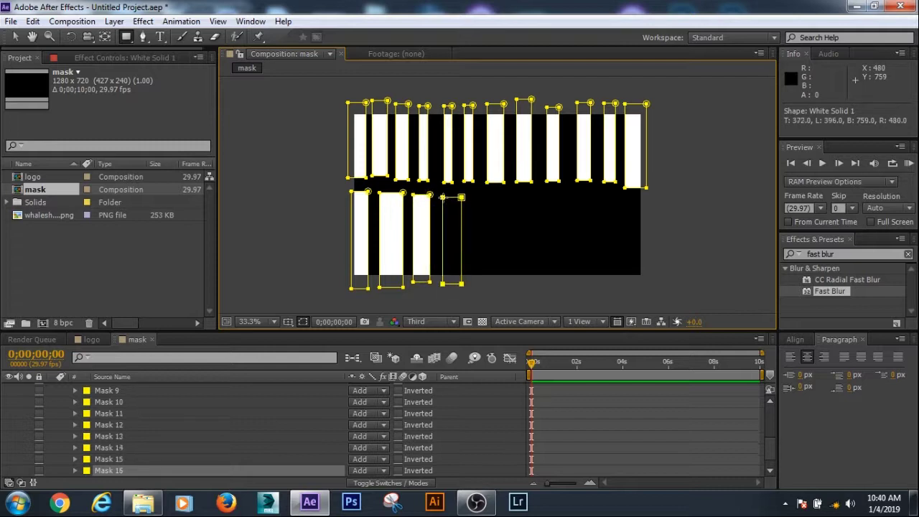
drag(492, 283, 471, 194)
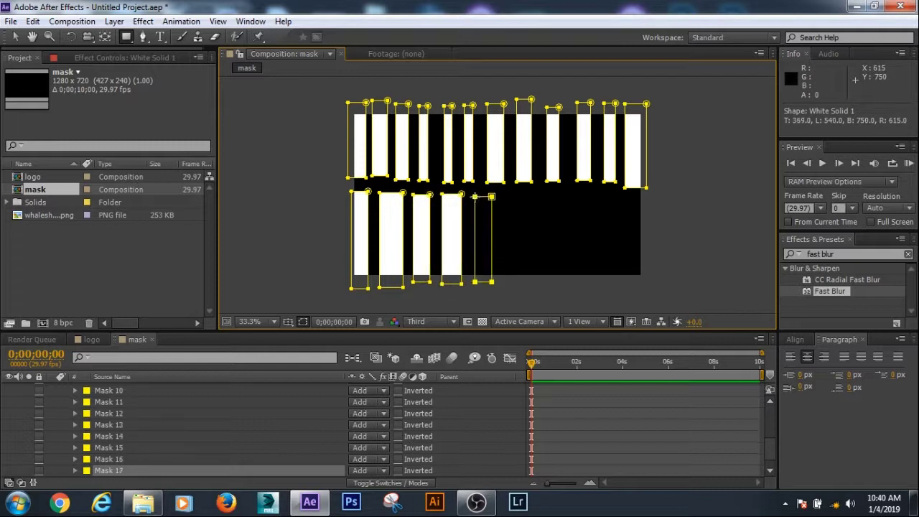
drag(523, 291, 506, 192)
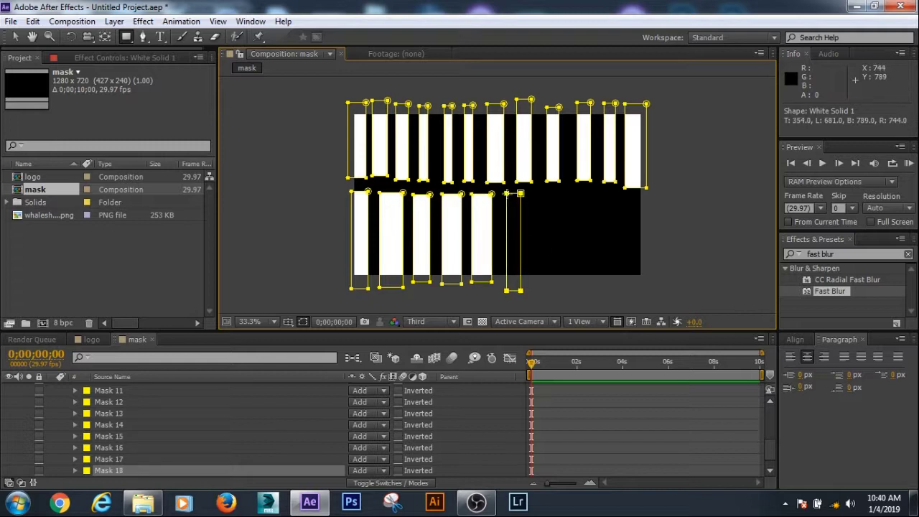
drag(553, 289, 532, 194)
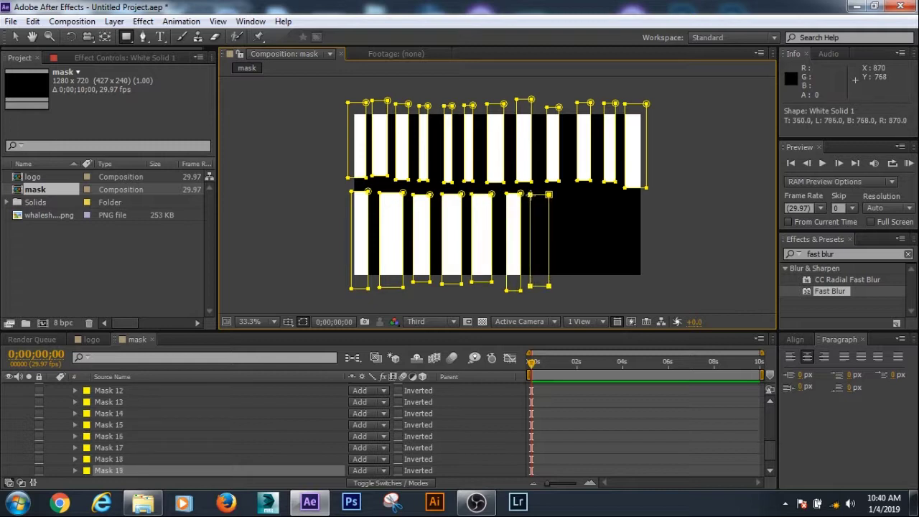
drag(550, 286, 530, 194)
drag(581, 282, 561, 194)
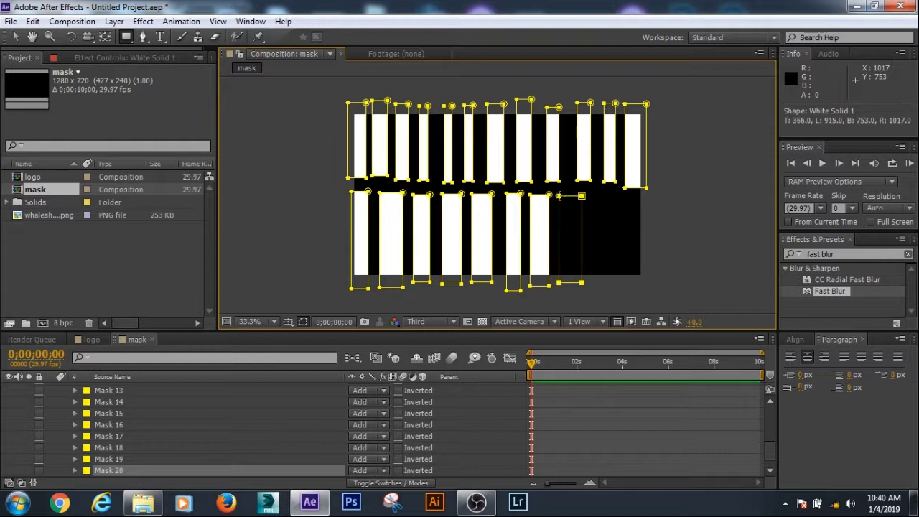
mouse_move(594, 192)
mouse_down()
mouse_move(622, 285)
mouse_move(630, 195)
mouse_up()
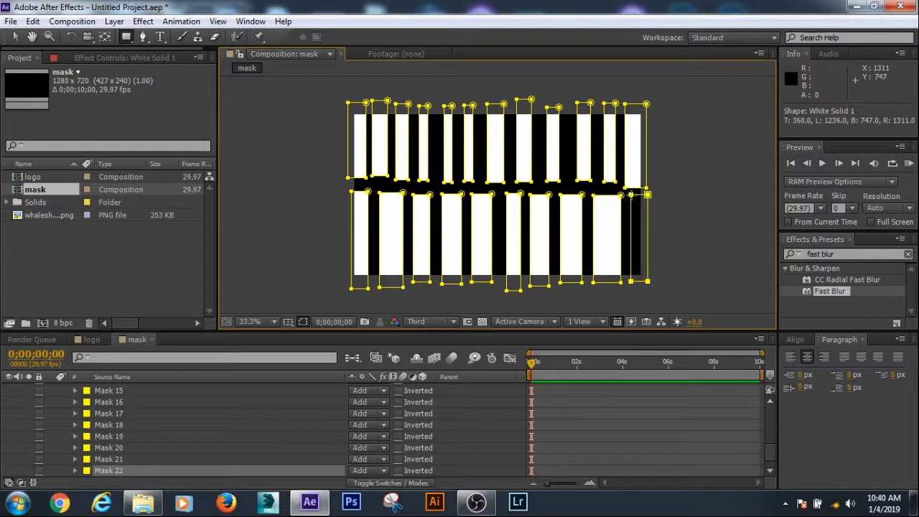
drag(631, 195, 630, 193)
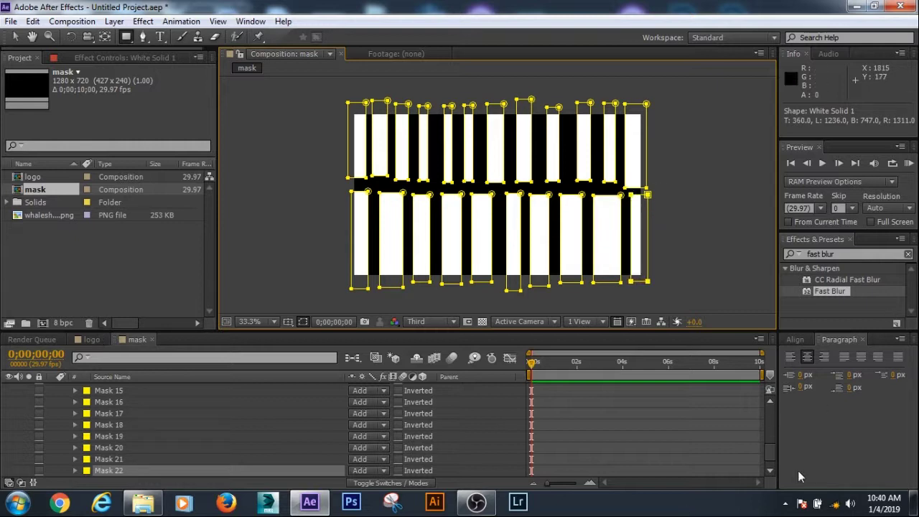
scroll(772, 441, up, 10)
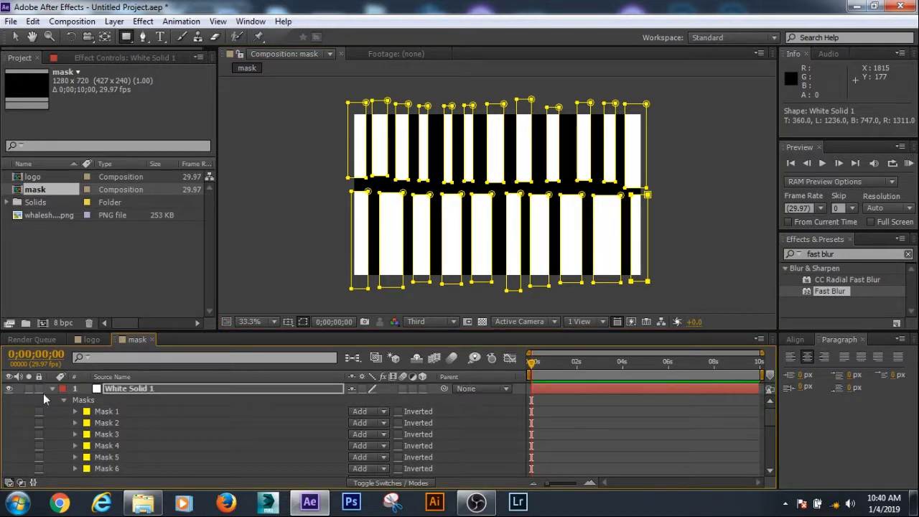
Set White Solid 1's Rotation to 3° to tilt both stripe rows
key(F2)
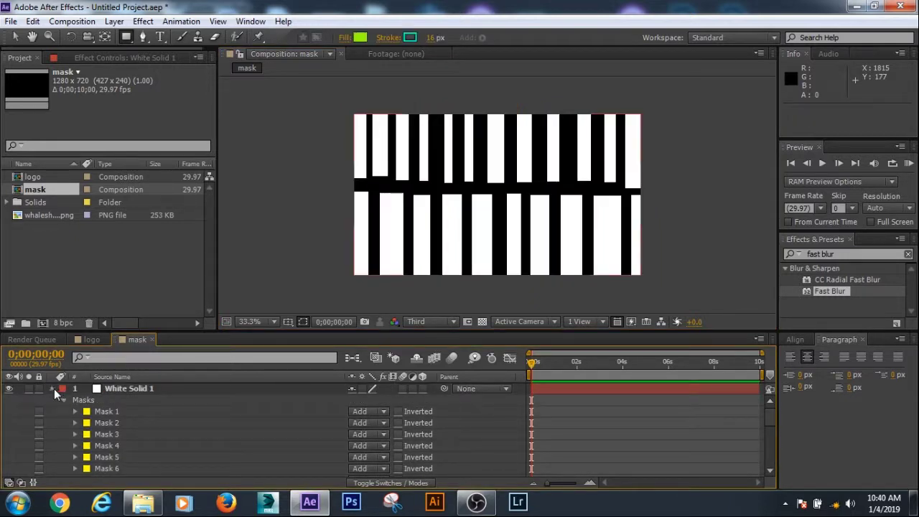
click(53, 388)
click(127, 389)
key(r)
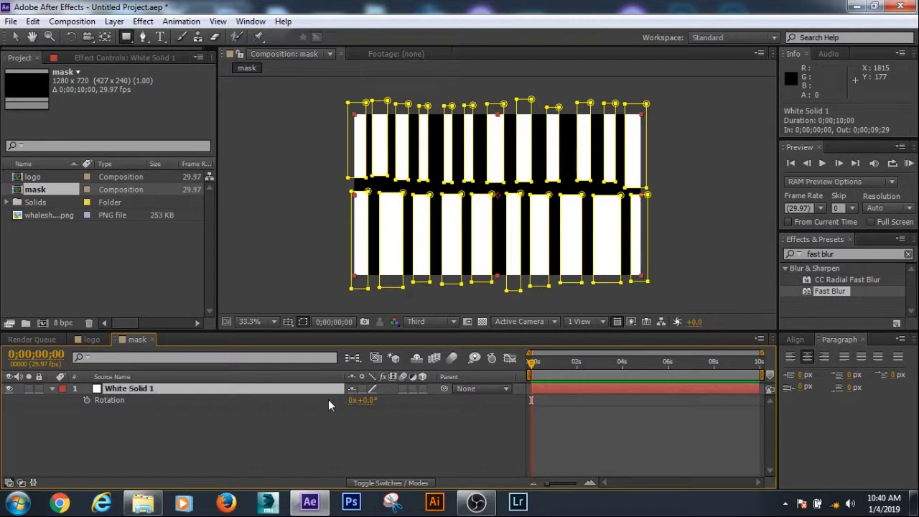
click(368, 401)
text(3)
key(Return)
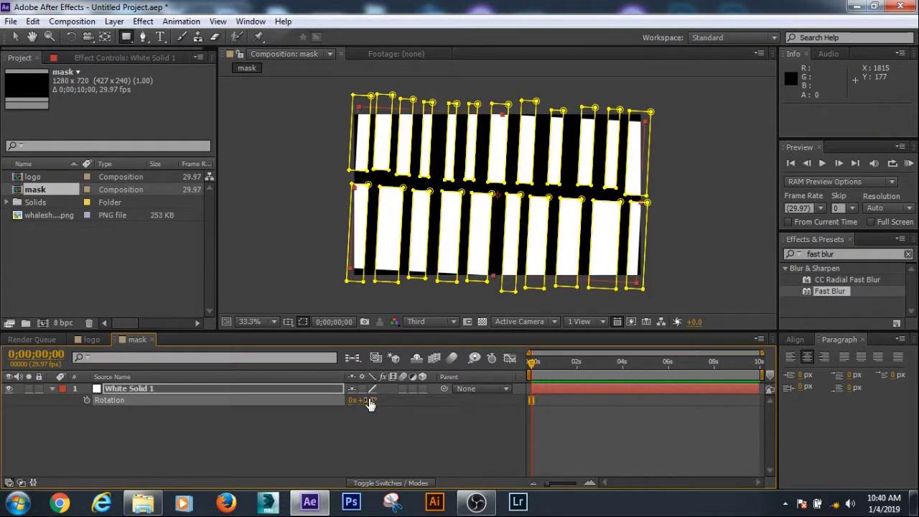
right_click(334, 433)
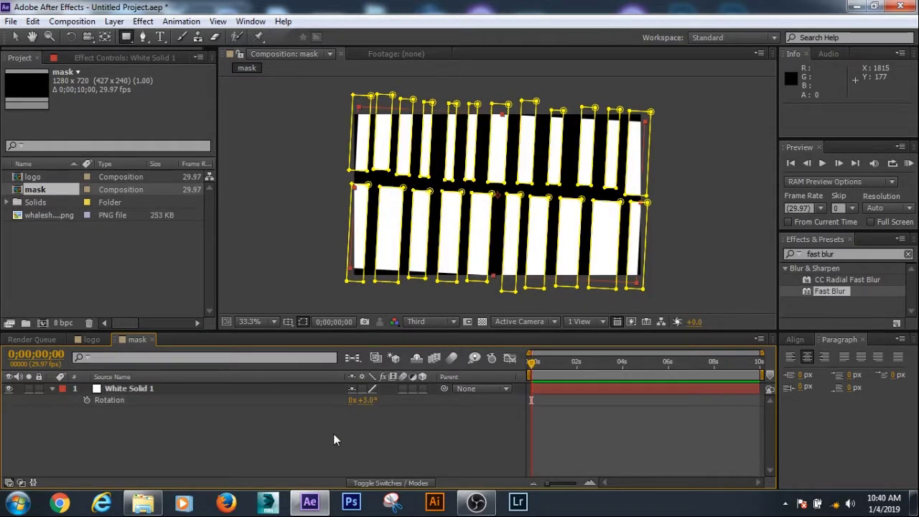
Add a new black solid layer, Black Solid 1
mouse_move(436, 291)
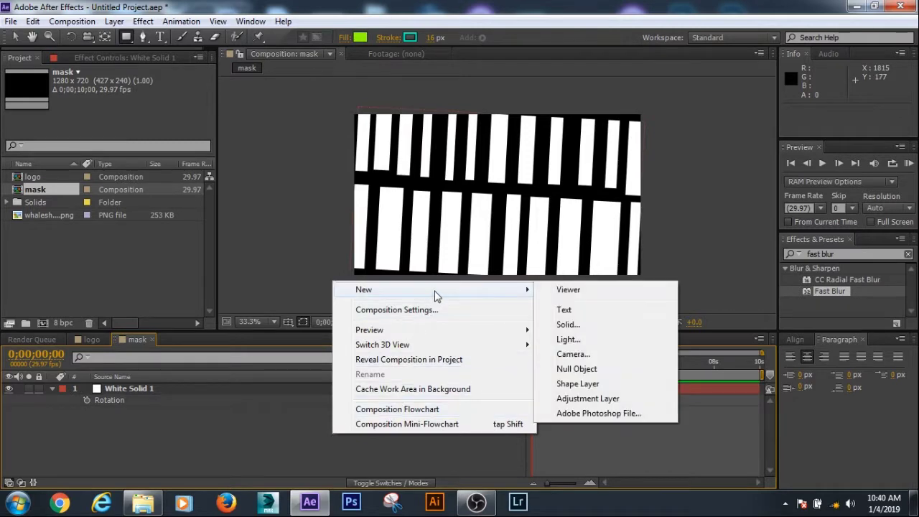
click(593, 328)
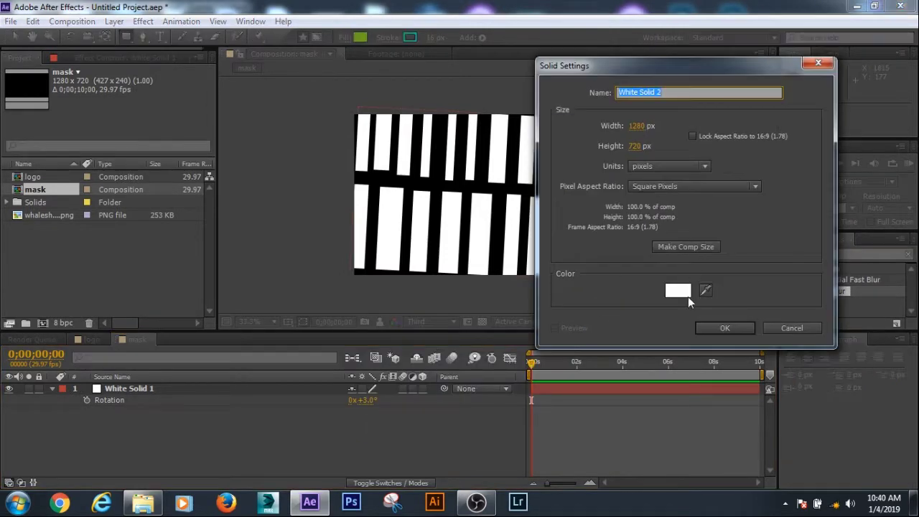
click(682, 294)
drag(489, 370, 434, 470)
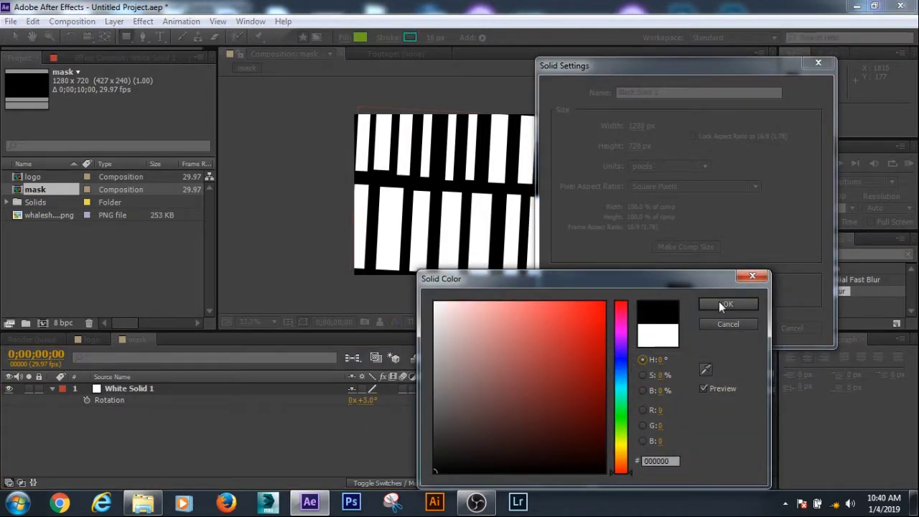
click(722, 305)
click(731, 329)
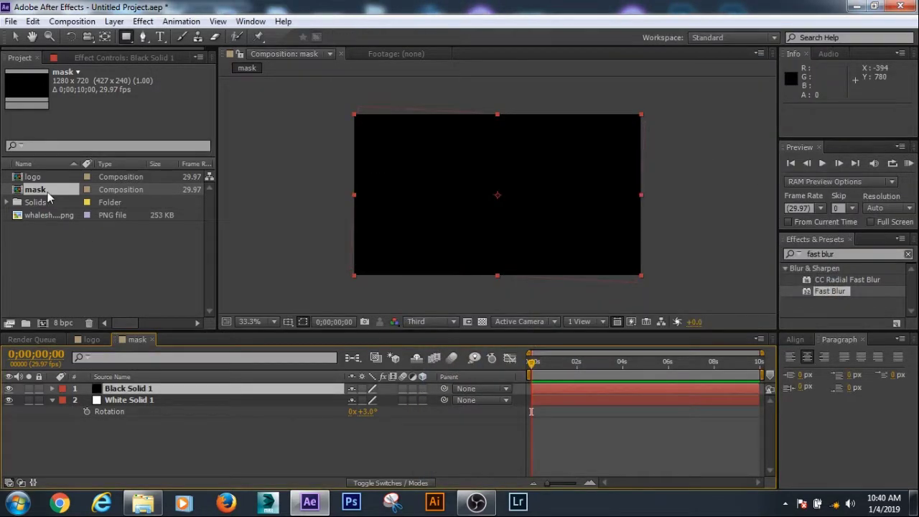
Mask the black solid's lower half with a 450-pixel vertical feather and raise its top edge
drag(343, 203, 653, 292)
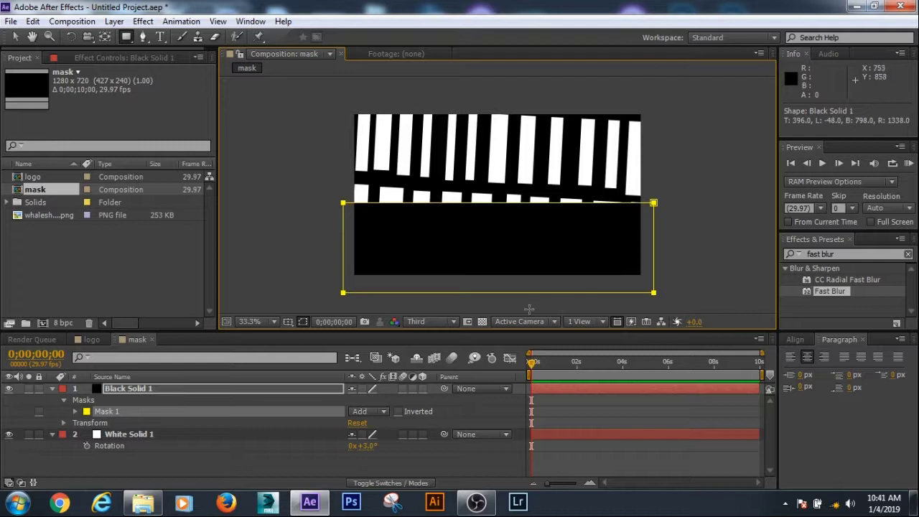
click(76, 411)
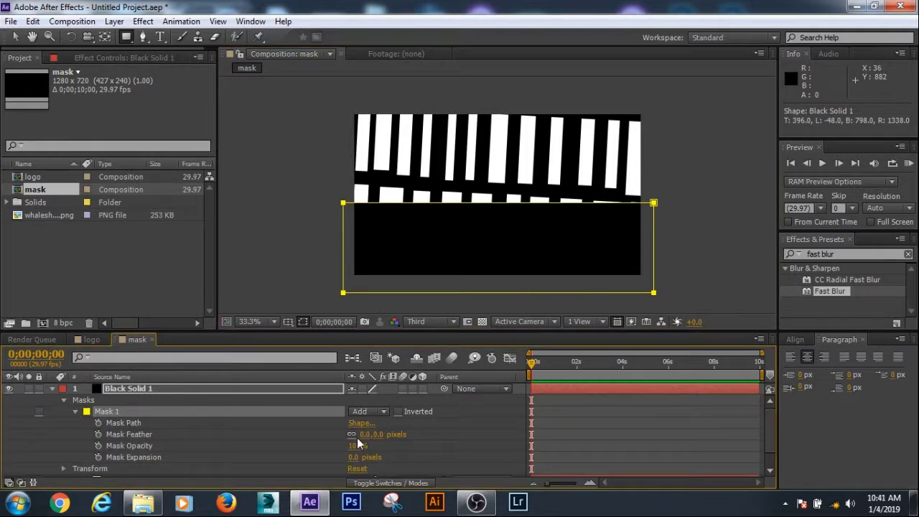
click(382, 436)
key(Return)
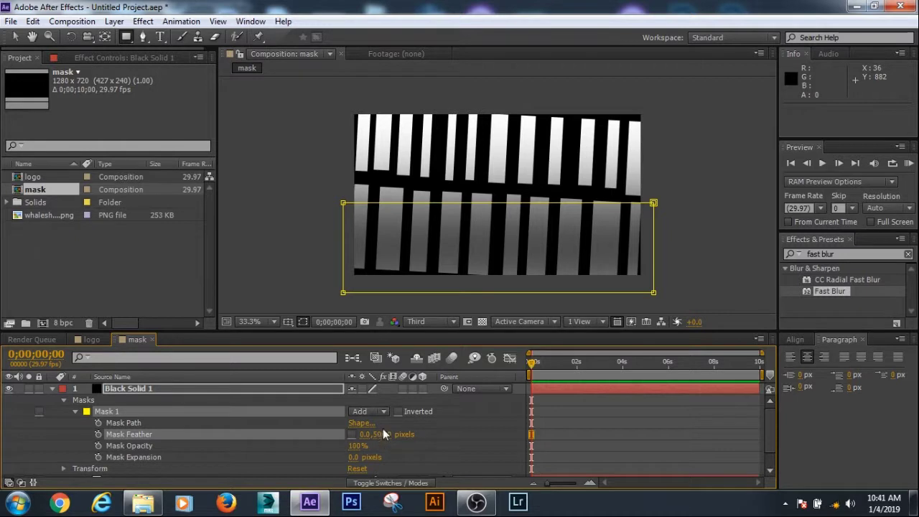
click(15, 37)
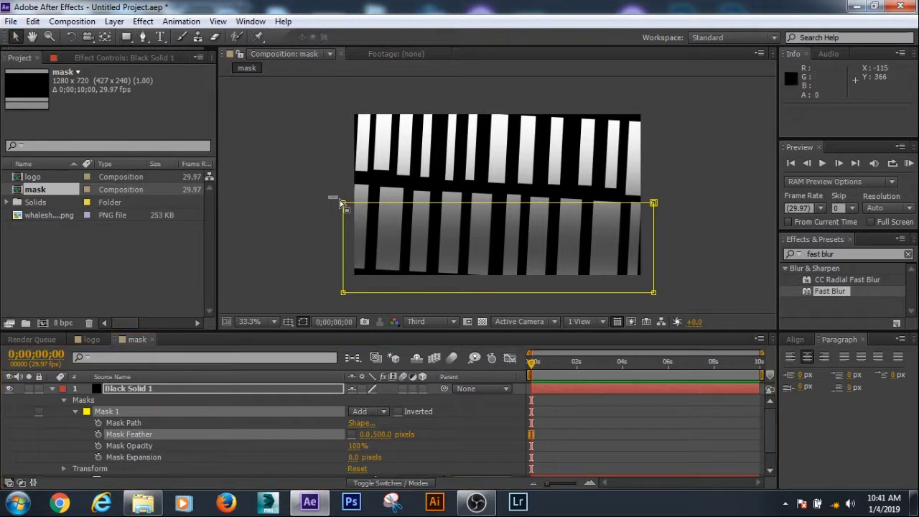
drag(329, 196, 686, 231)
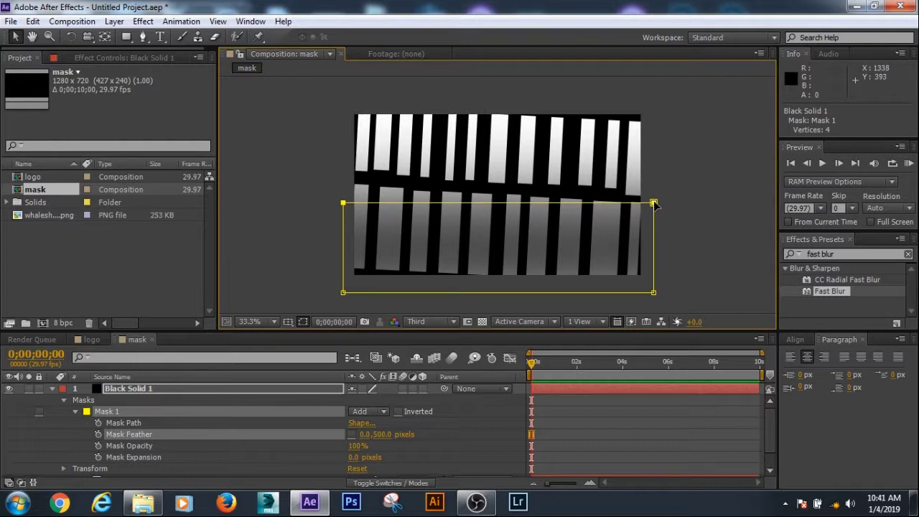
drag(653, 202, 653, 197)
click(653, 197)
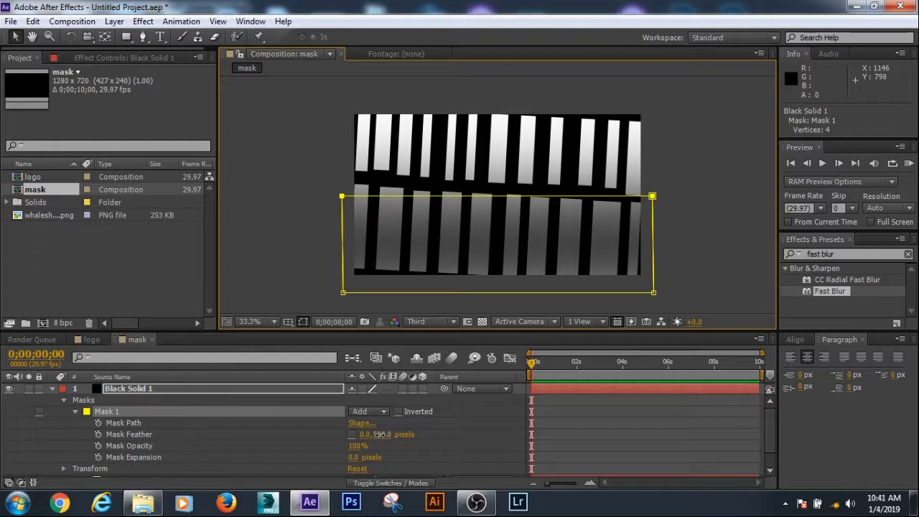
click(380, 435)
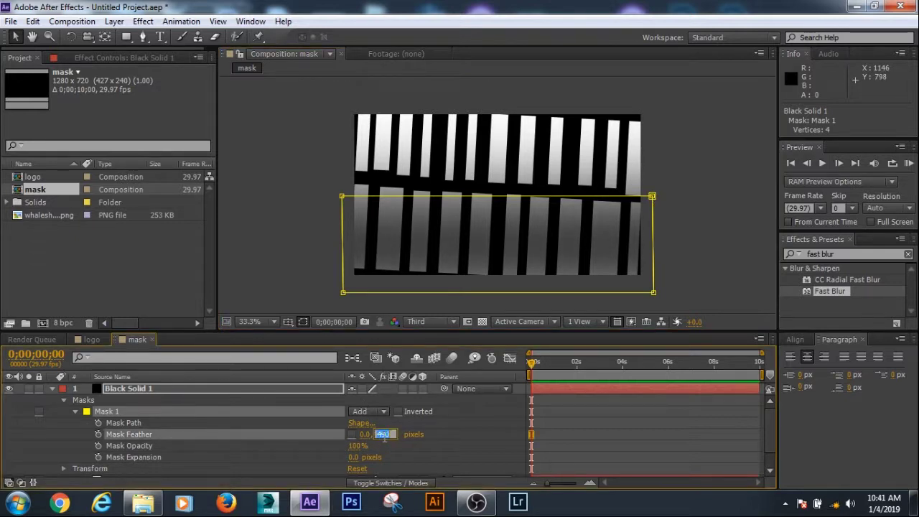
key(Return)
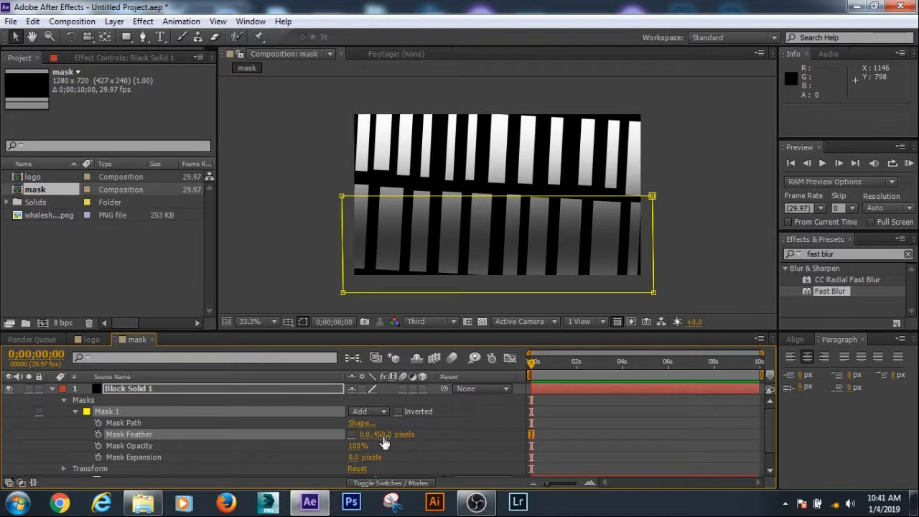
click(51, 387)
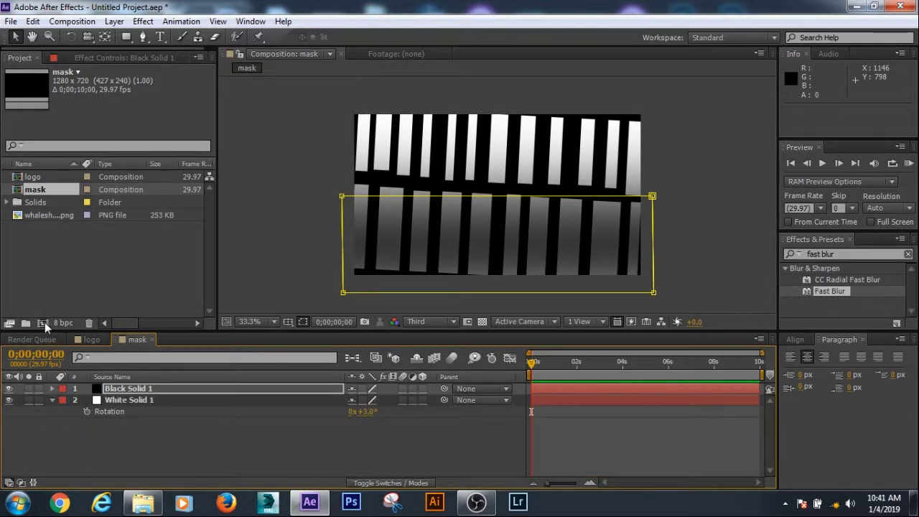
Make a new 1280×720 composition called shine
click(43, 322)
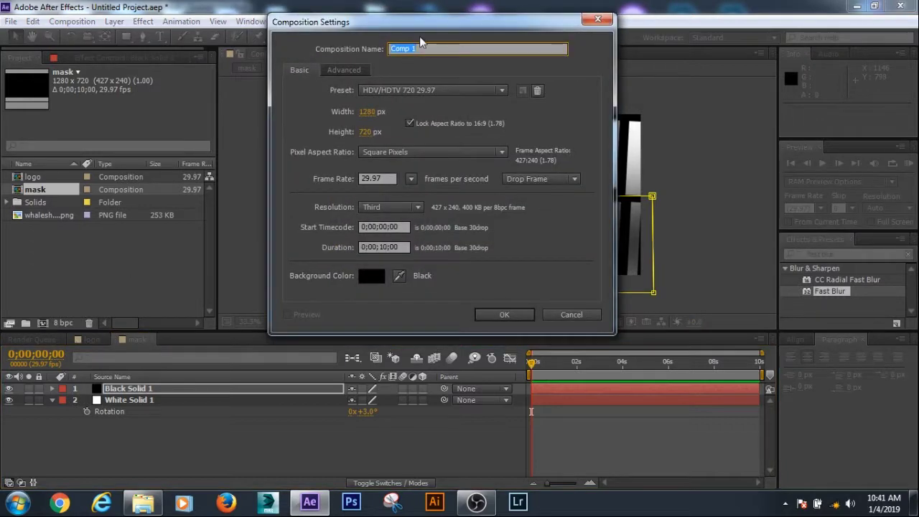
text(shine)
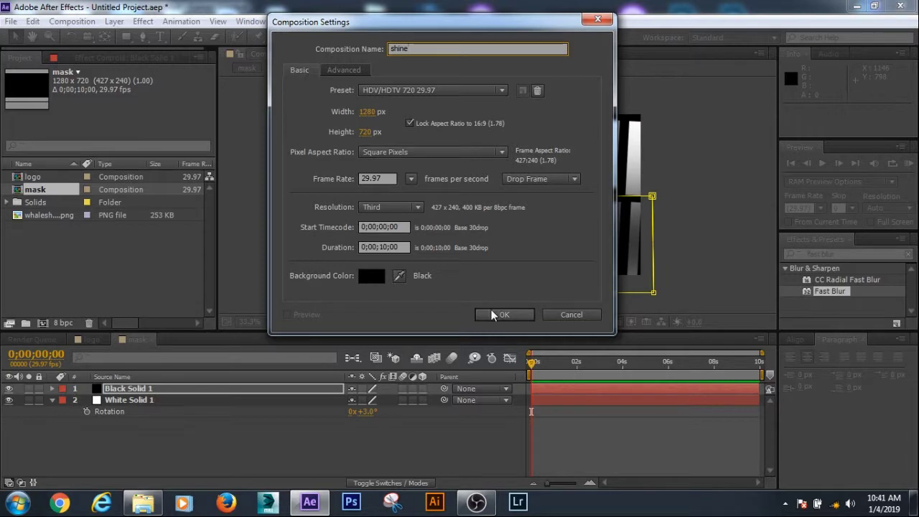
click(495, 316)
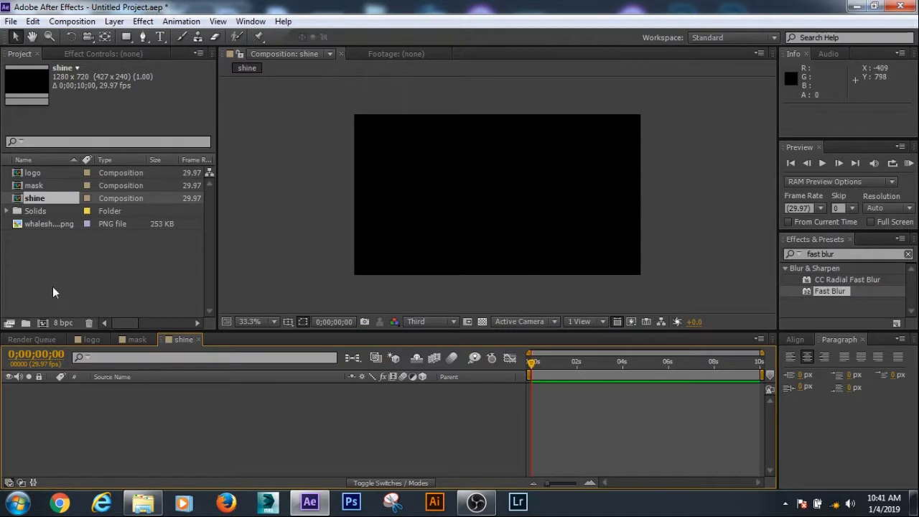
click(40, 186)
Add the mask comp to shine with the logo comp layered above it
drag(49, 186, 93, 398)
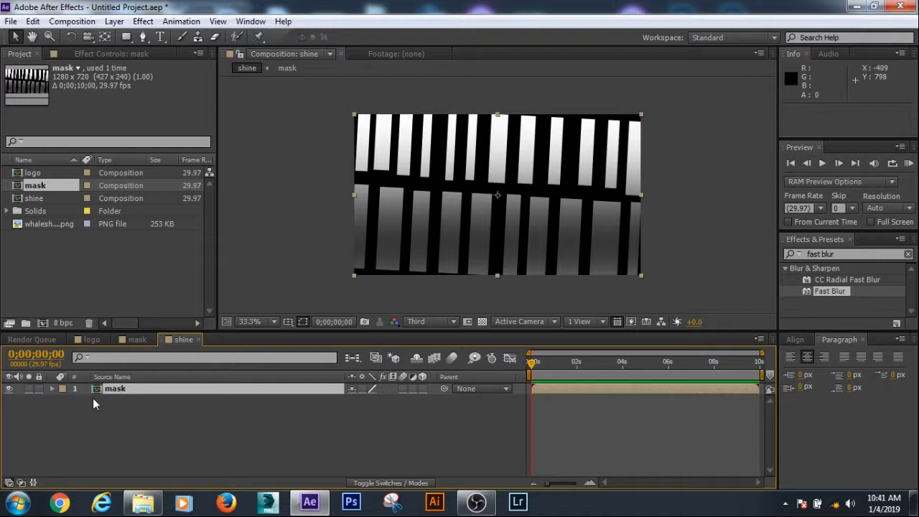
drag(38, 172, 119, 410)
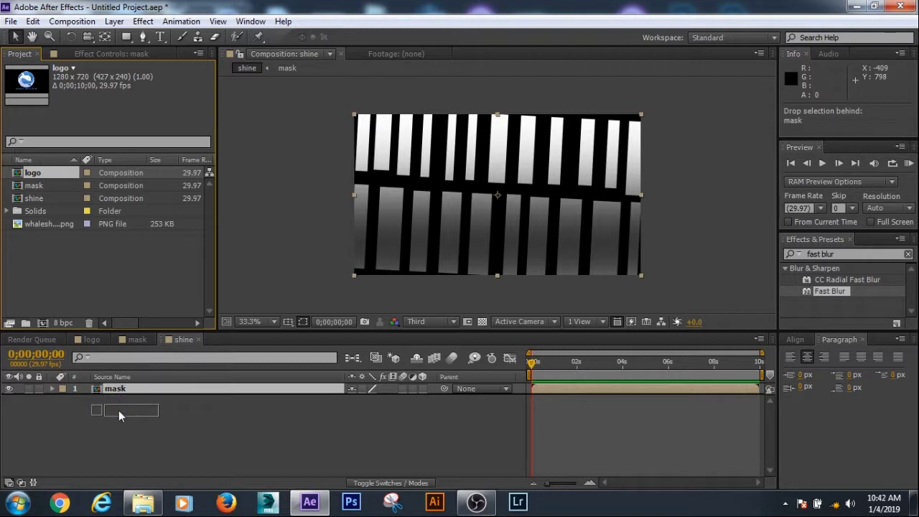
drag(118, 410, 129, 386)
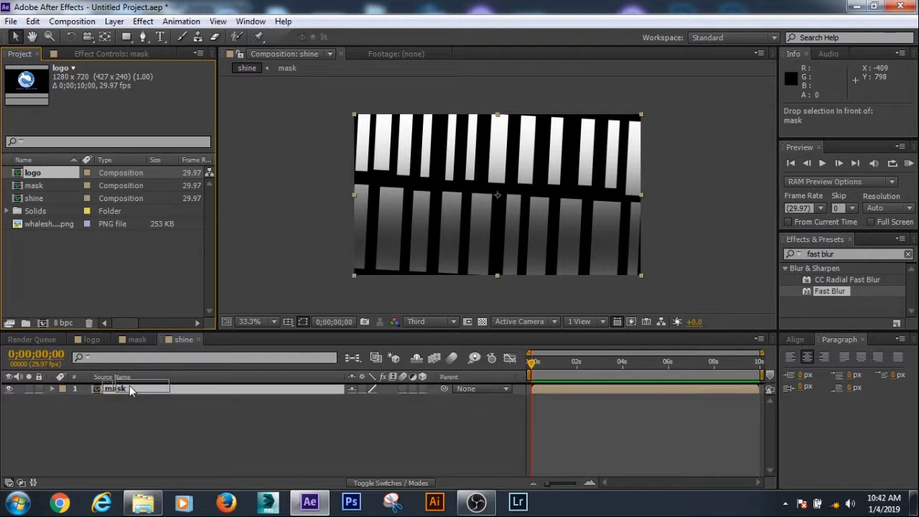
Set the mask layer's track matte to Alpha Matte using the logo layer
click(397, 484)
click(391, 400)
click(357, 406)
click(357, 406)
click(451, 418)
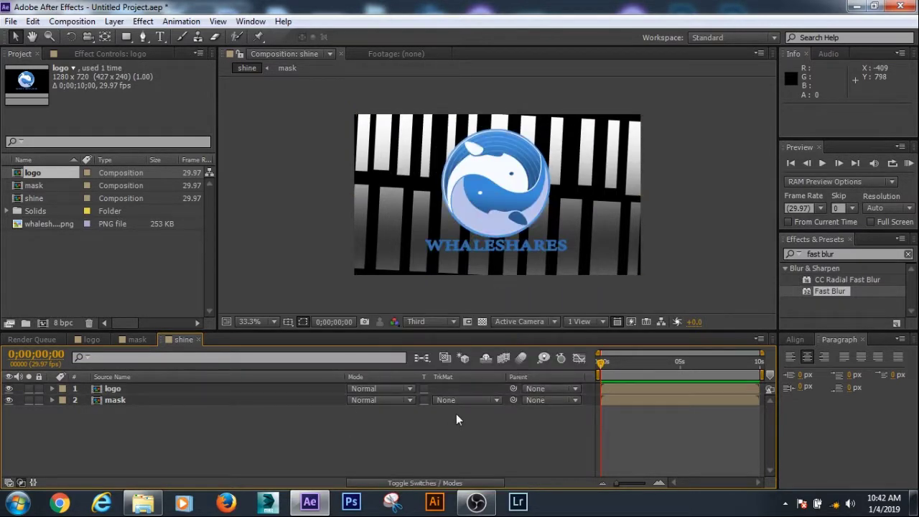
click(460, 403)
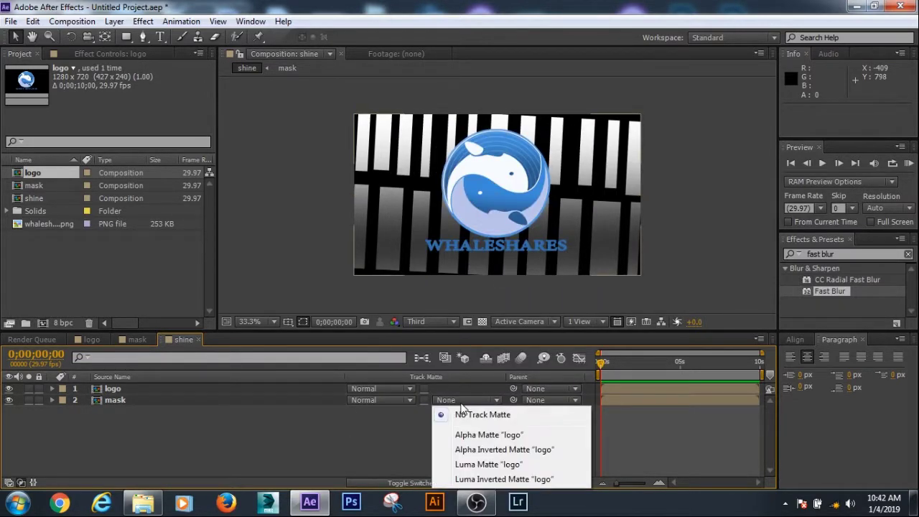
click(488, 435)
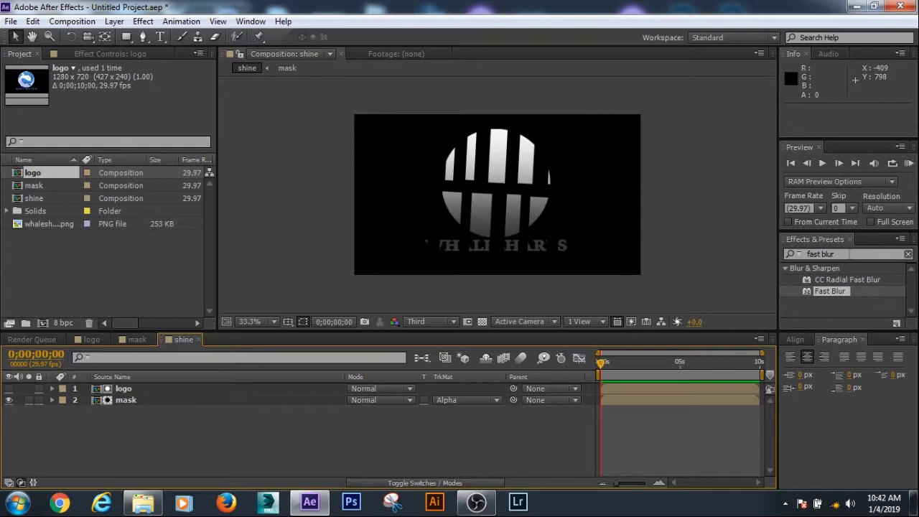
click(848, 254)
Apply Fast Blur to the mask layer with Blurriness 40
text(fast)
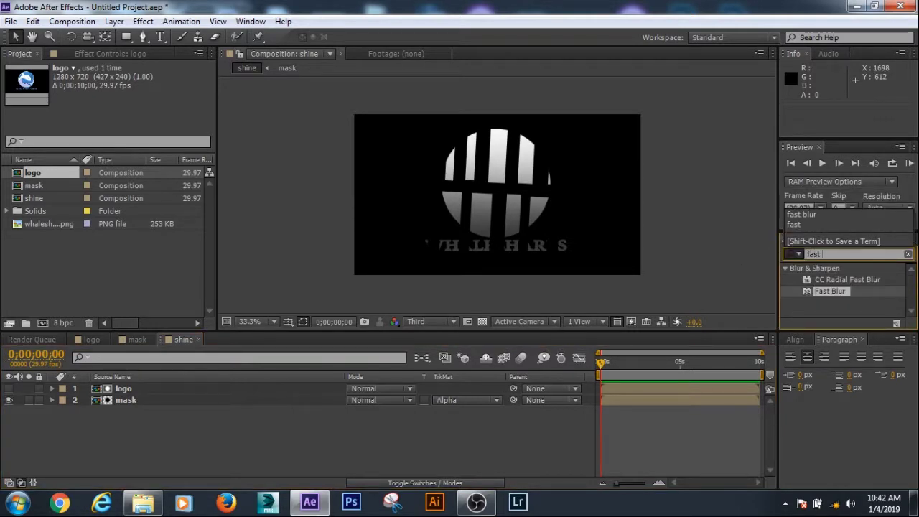
text( blur)
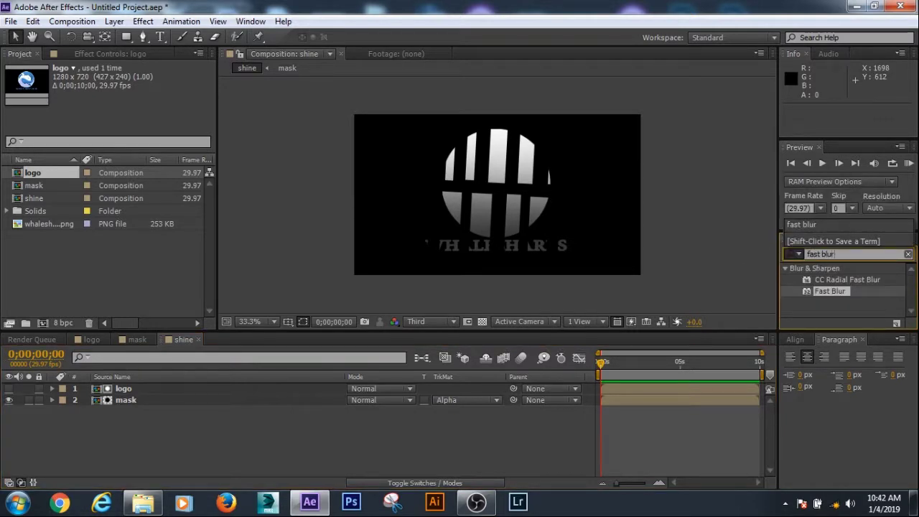
click(830, 291)
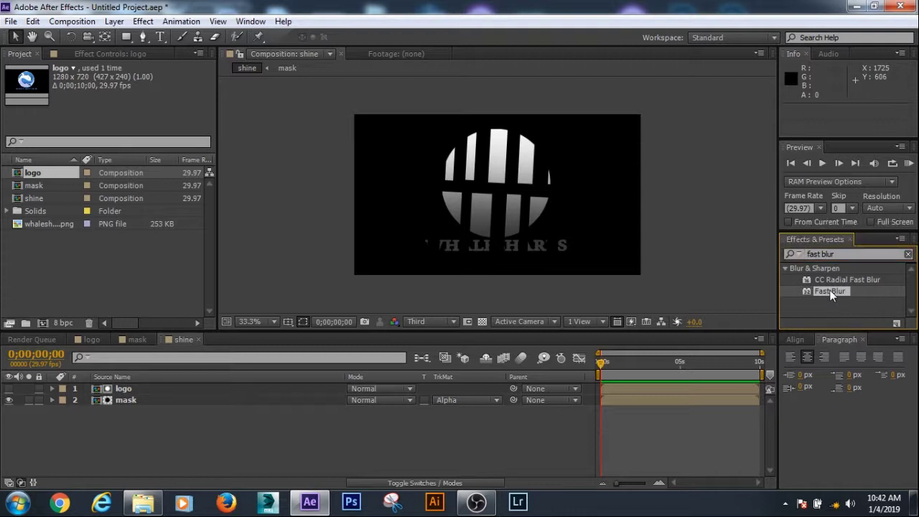
drag(830, 291, 178, 401)
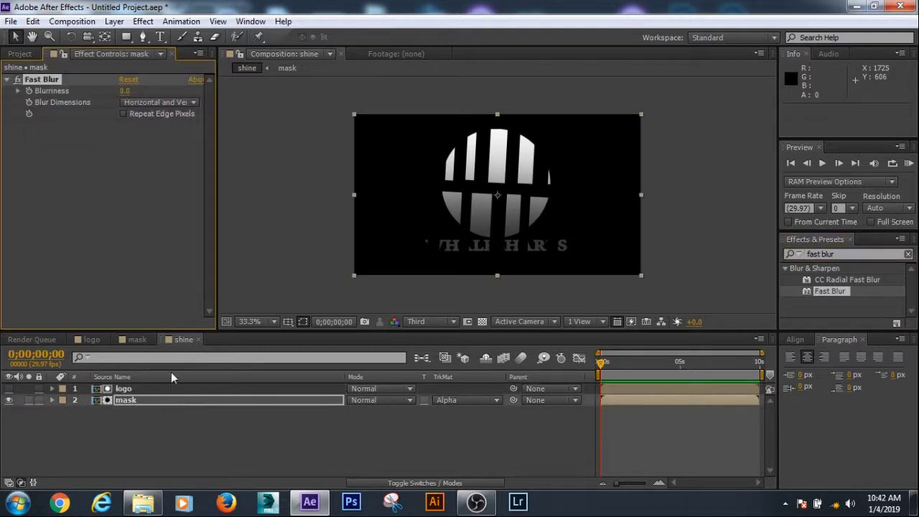
click(124, 90)
text(20)
key(Return)
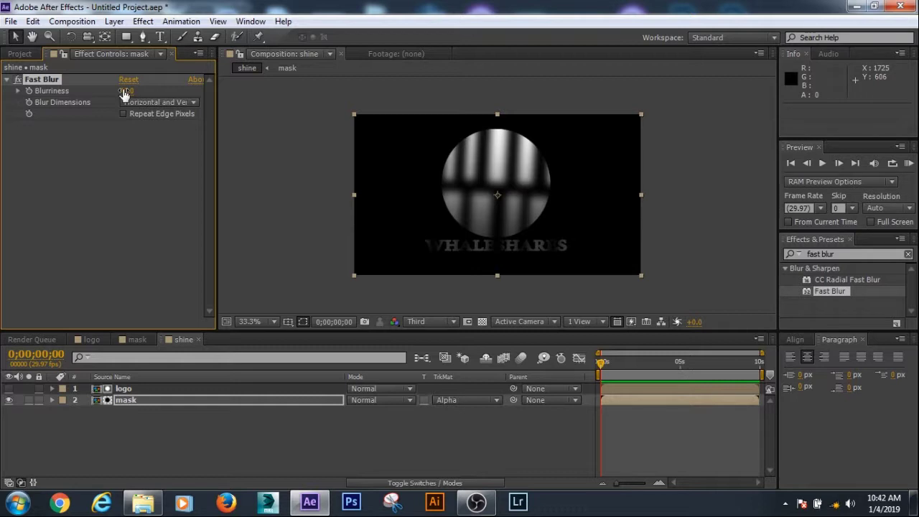
click(142, 401)
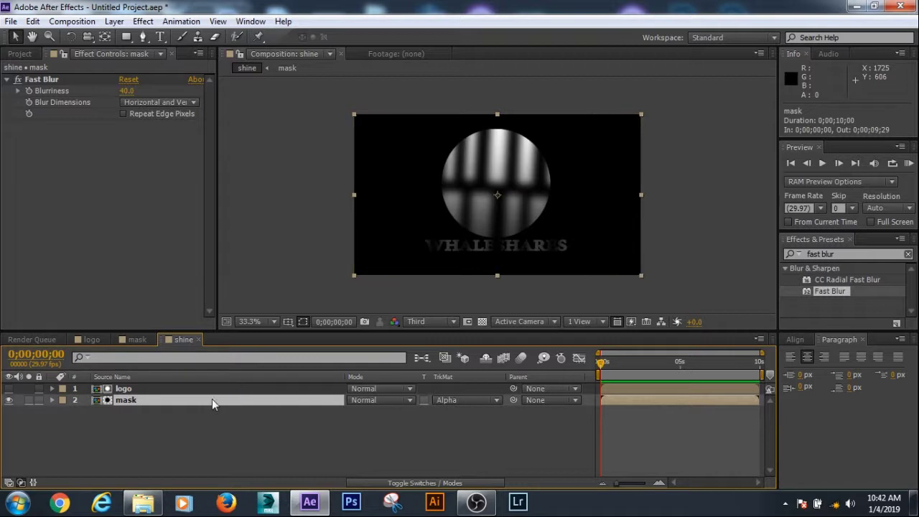
Keyframe the mask's Position from left of the logo to 967,360 at about 8 seconds, then preview
key(p)
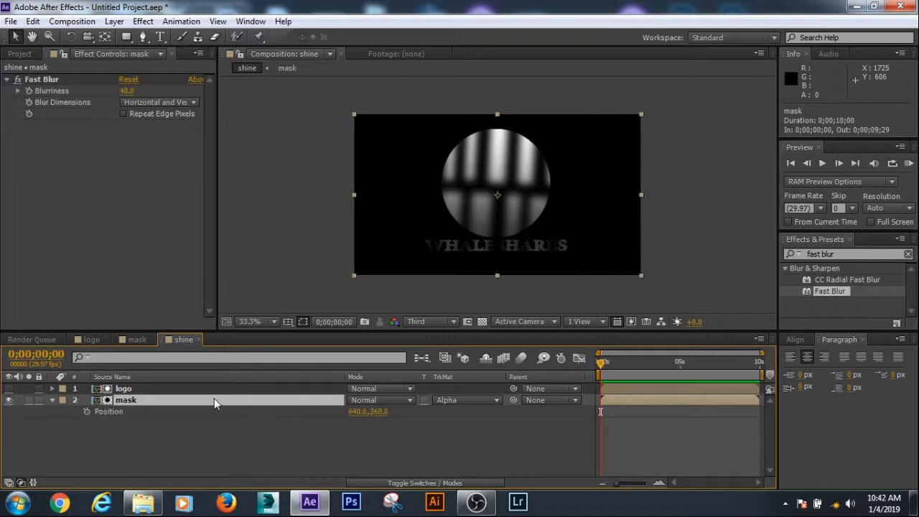
click(87, 412)
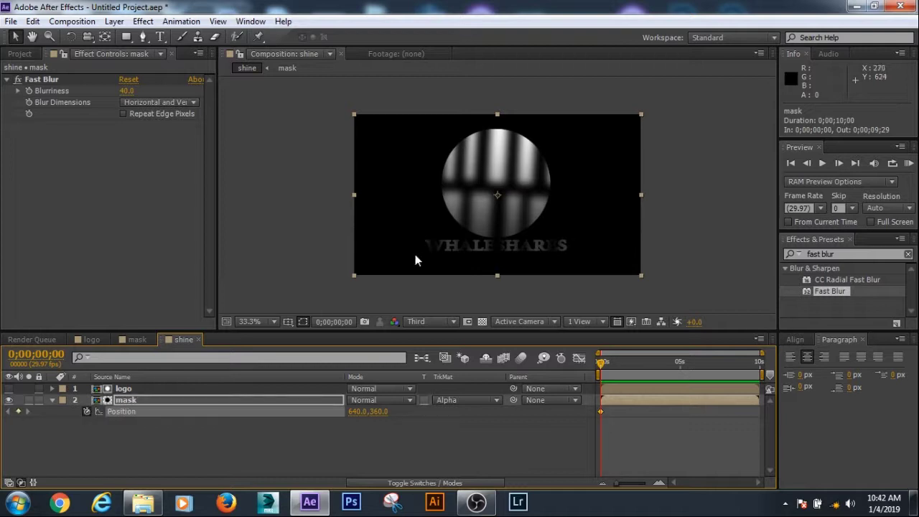
drag(431, 220, 324, 217)
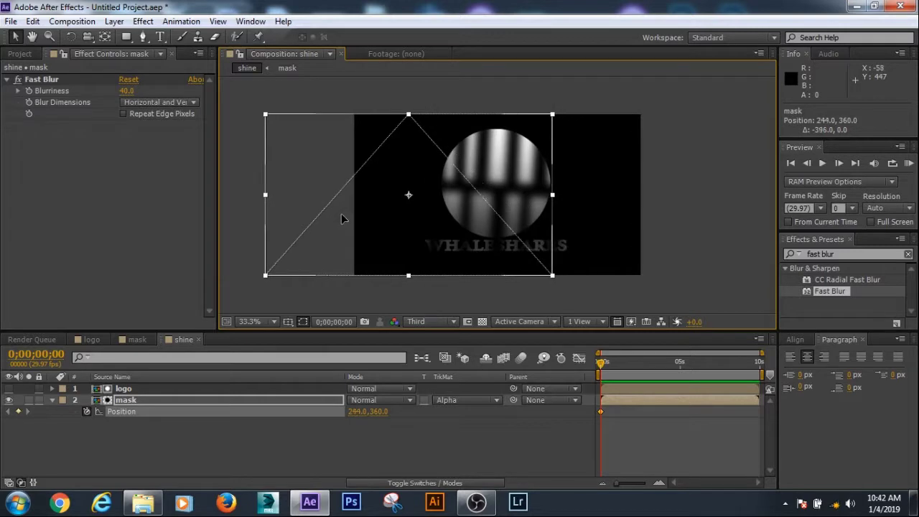
drag(324, 217, 359, 223)
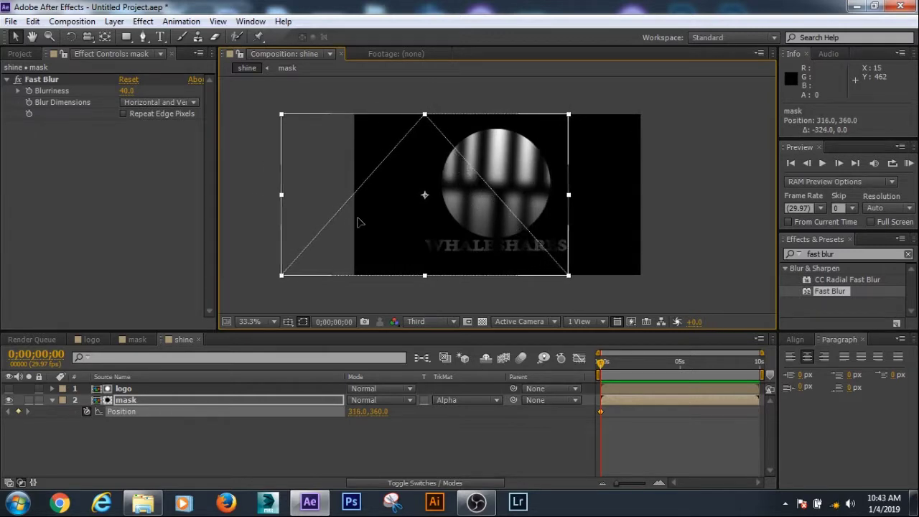
drag(601, 363, 729, 365)
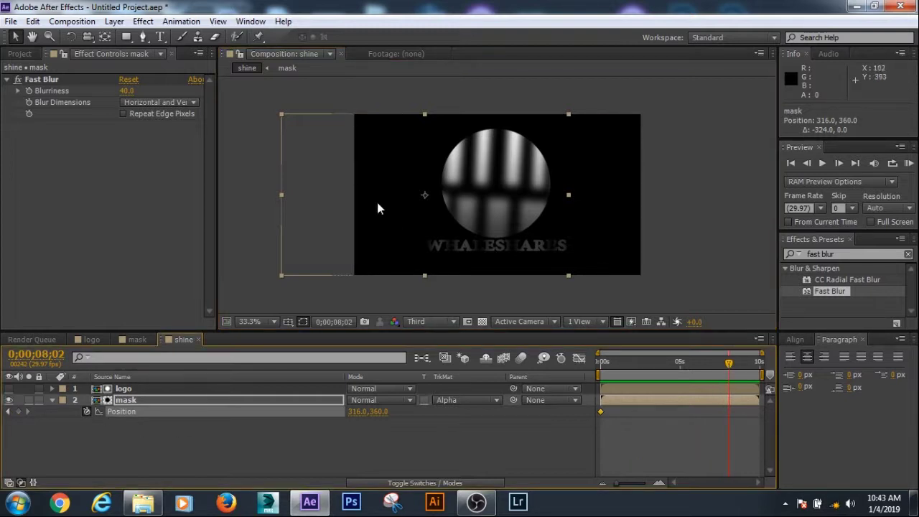
click(400, 220)
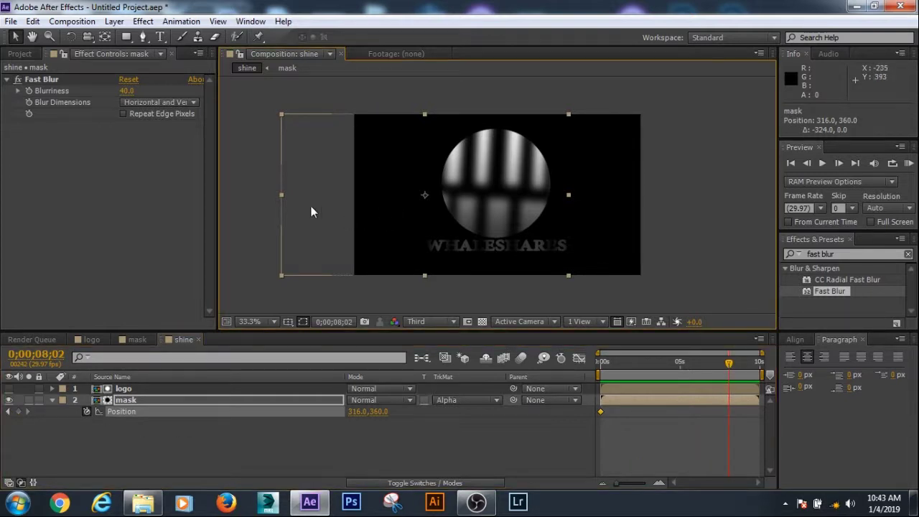
drag(533, 199, 680, 197)
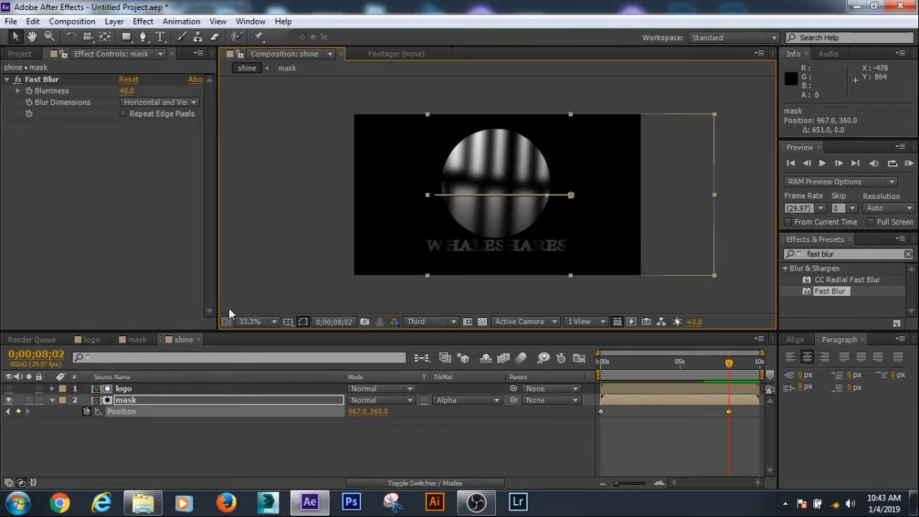
key(KP_0)
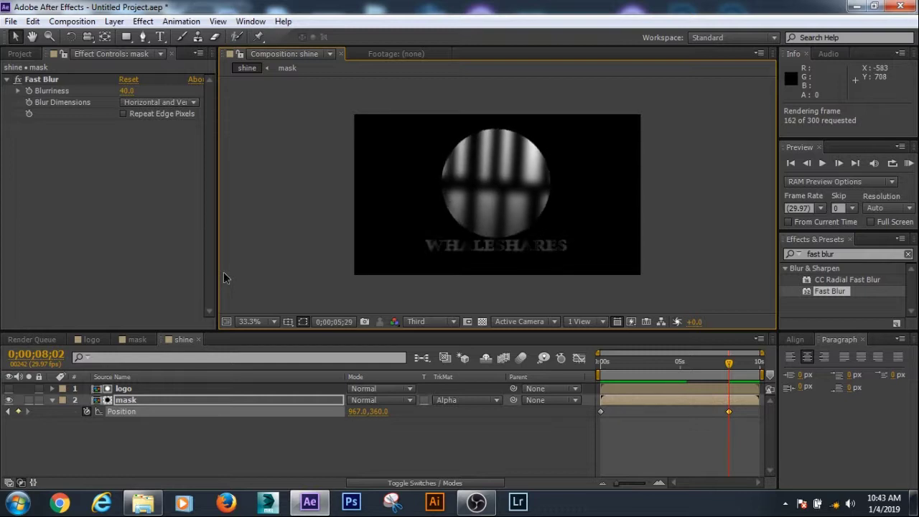
key(space)
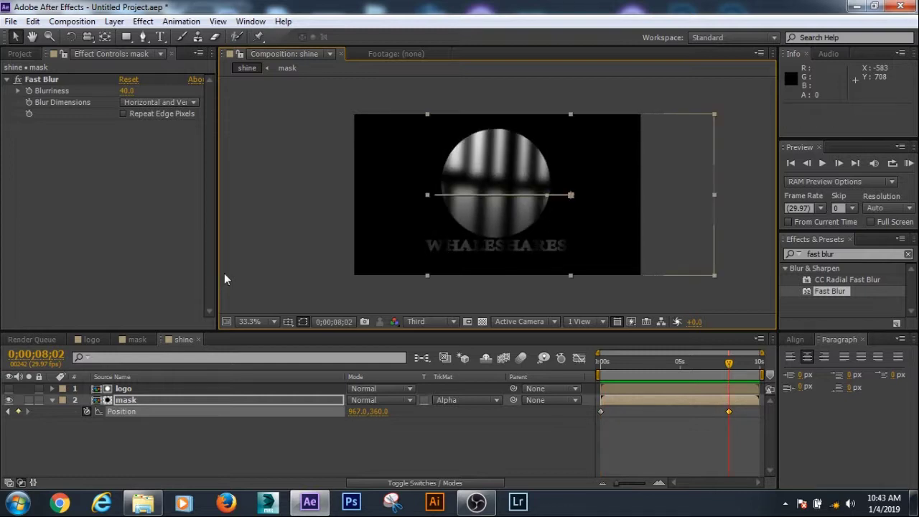
Place the logo composition beneath the mask layer in the shine comp's timeline
click(32, 54)
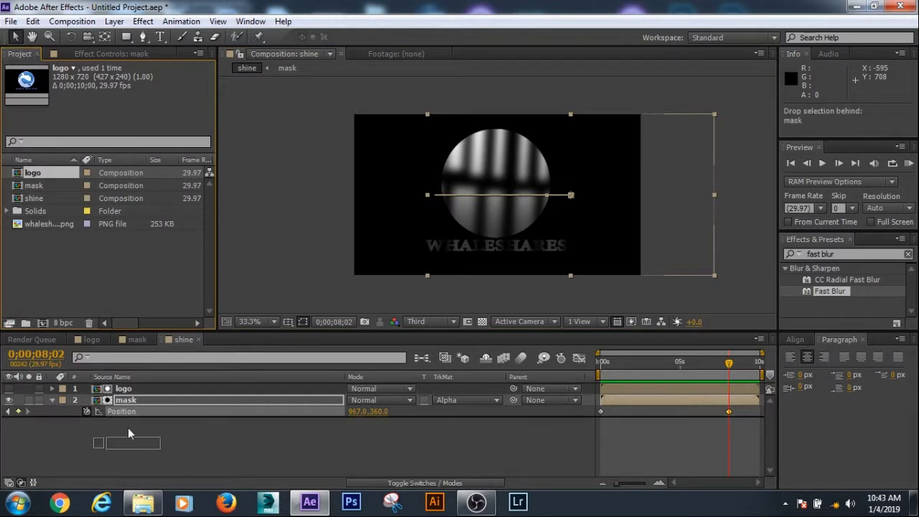
drag(49, 175, 115, 426)
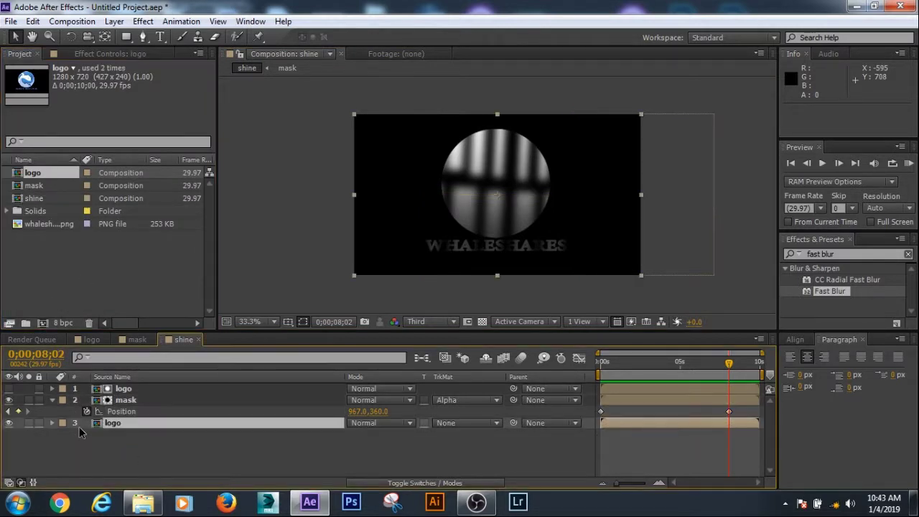
click(52, 399)
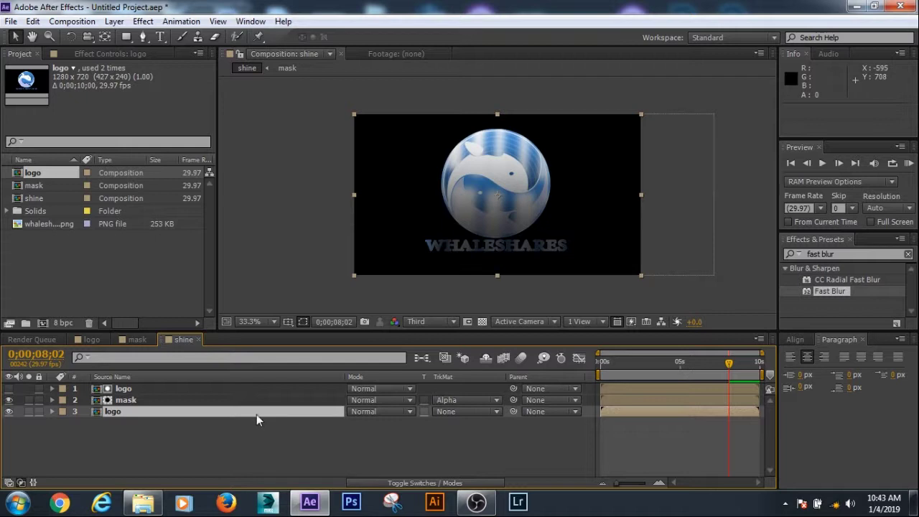
Lower the mask layer's opacity to 70% and preview the shine crossing the logo
click(176, 403)
key(t)
click(358, 412)
text(70)
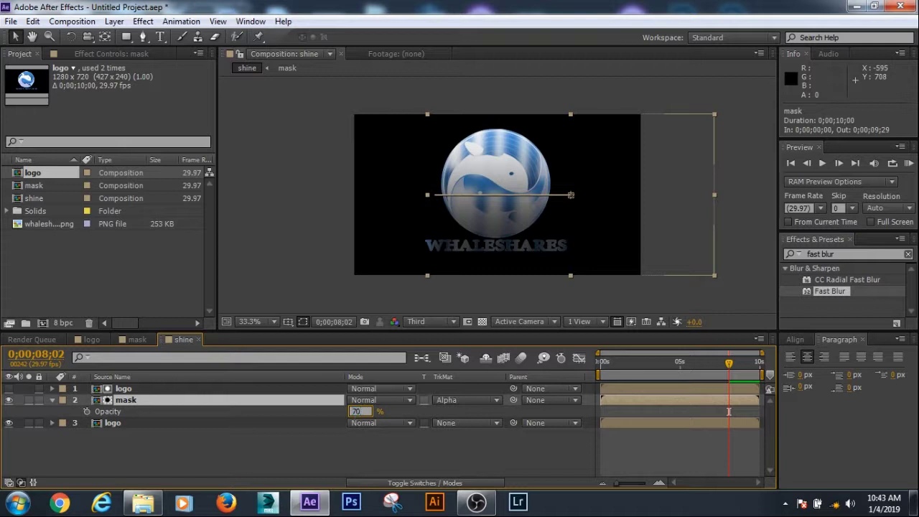
key(Return)
key(KP_0)
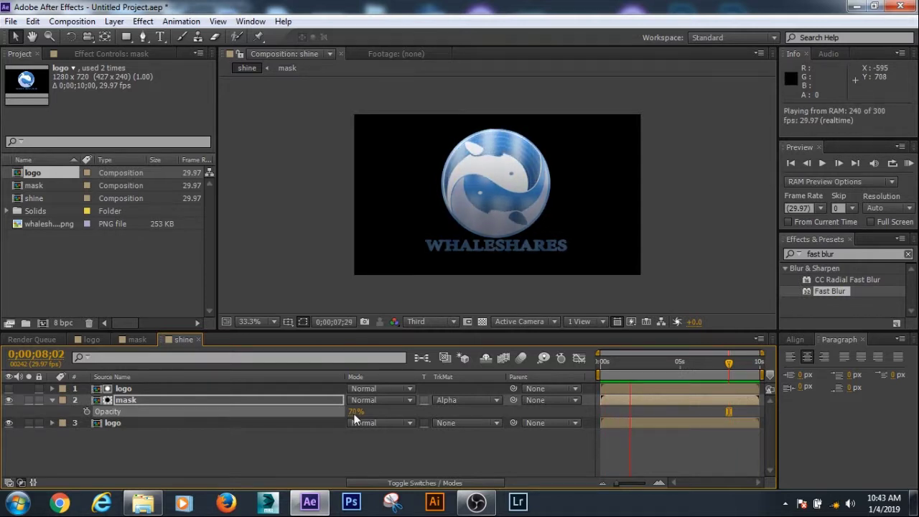
click(53, 400)
click(109, 453)
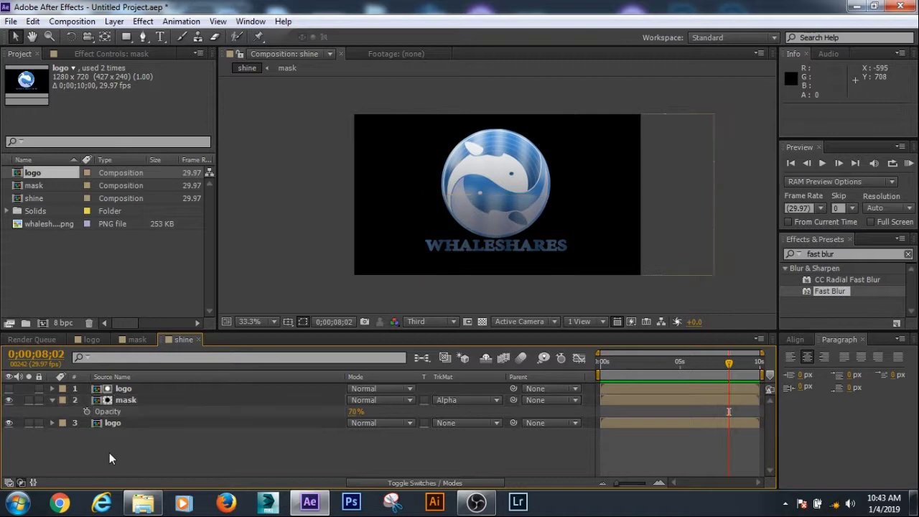
click(52, 400)
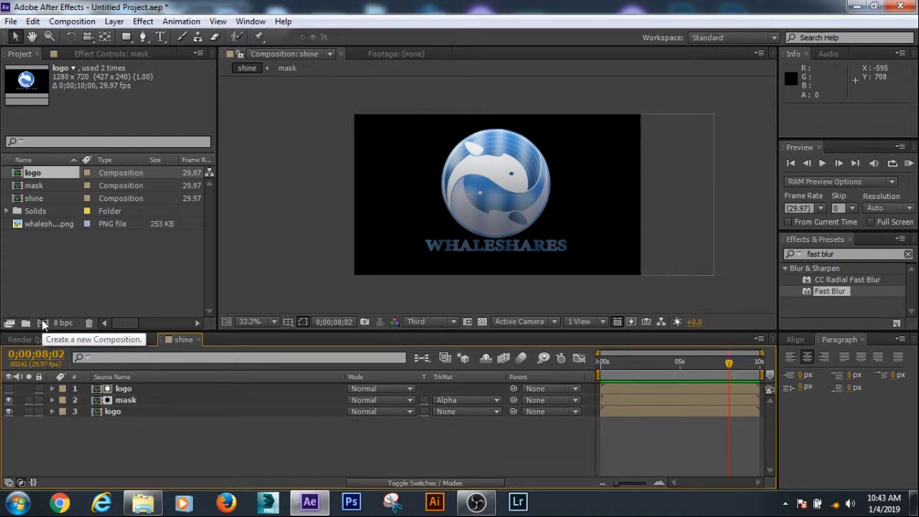
Create a new composition named 'animation'
click(43, 324)
text(animation)
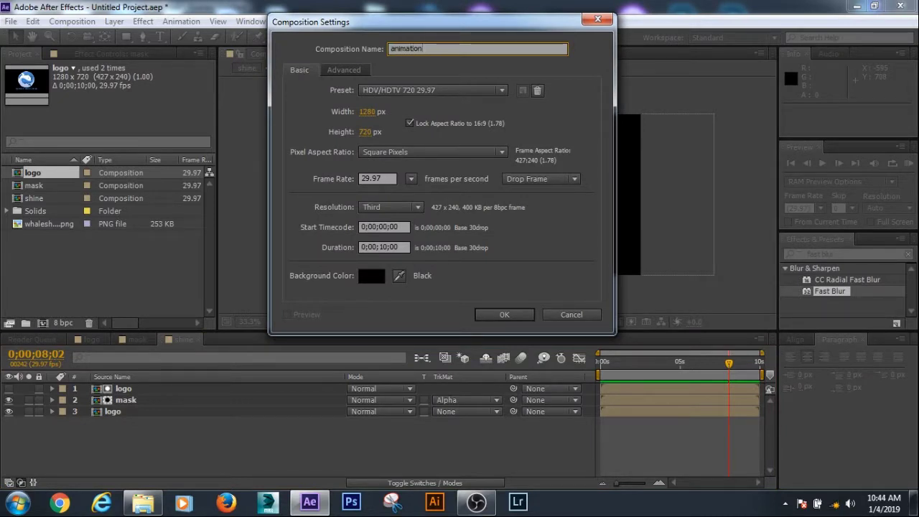
click(503, 315)
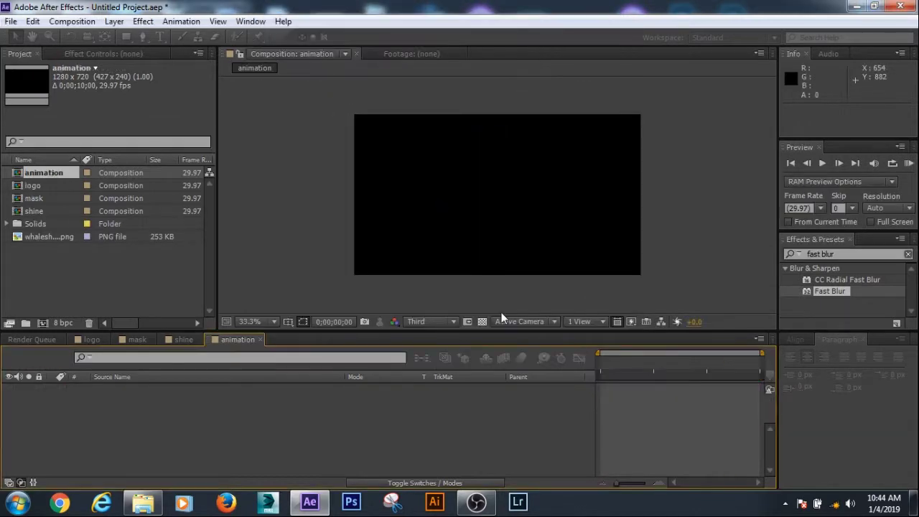
Add a new solid layer named 'bg' to the animation composition
right_click(252, 408)
mouse_move(394, 264)
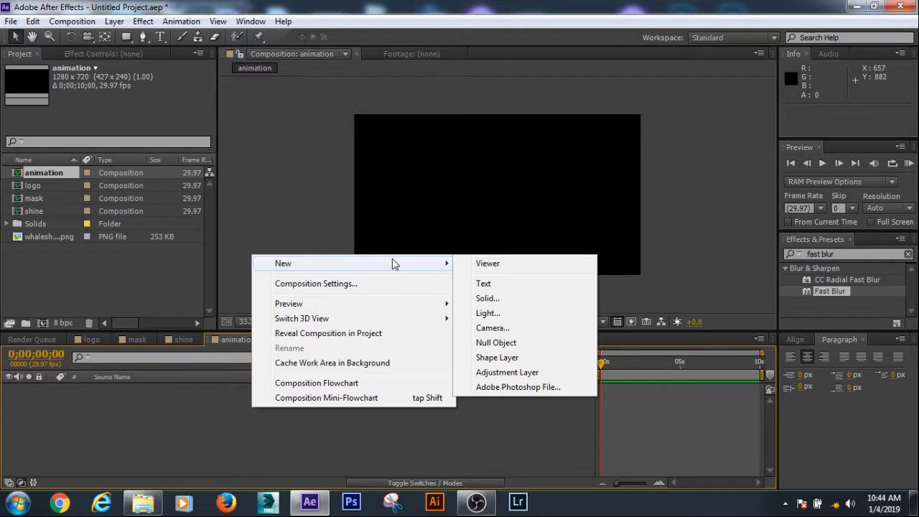
click(512, 298)
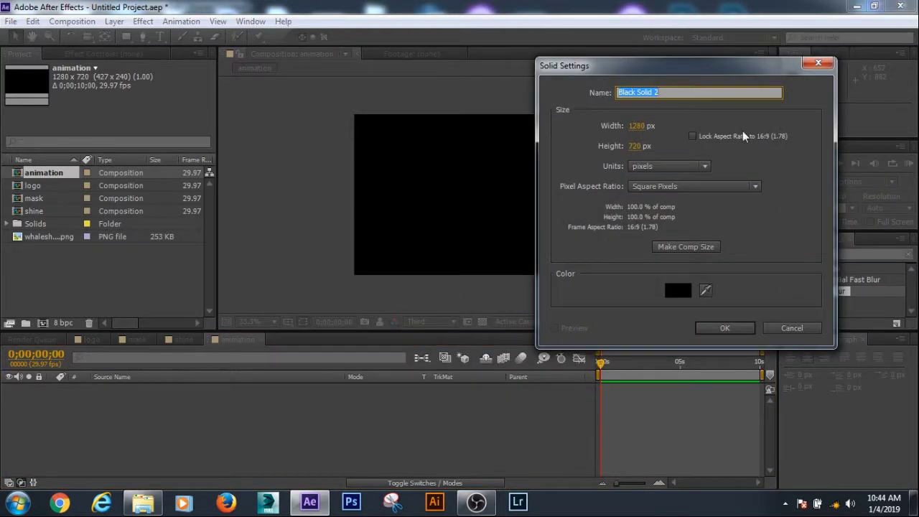
text(bg)
click(726, 327)
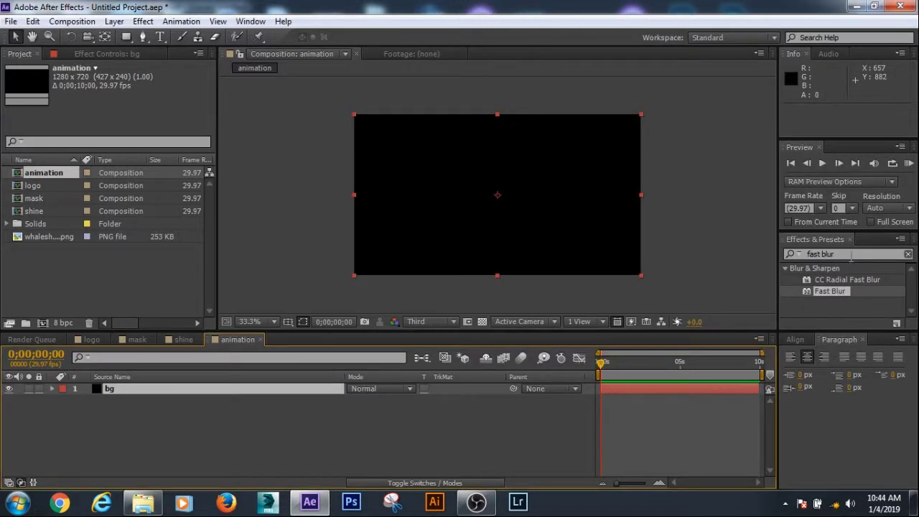
Apply the Ramp effect to bg with a white start colour
click(786, 256)
text(ram)
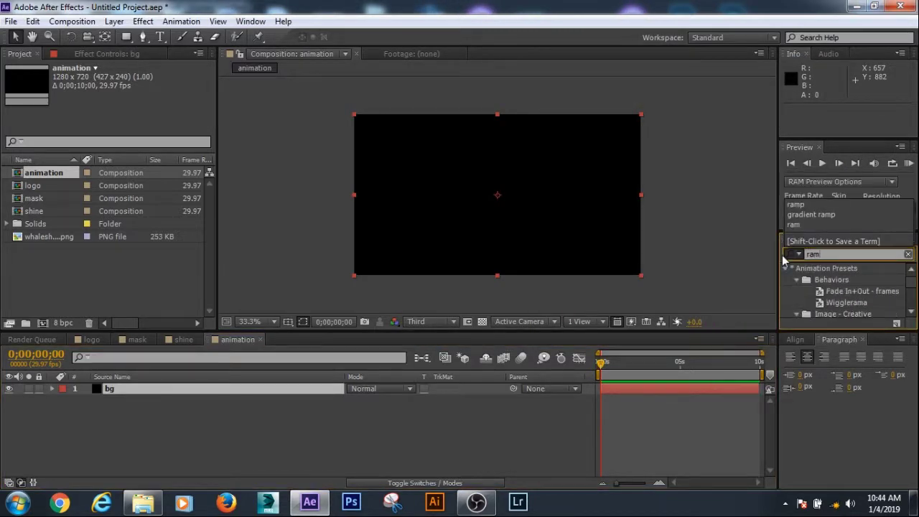
text(p)
double_click(825, 283)
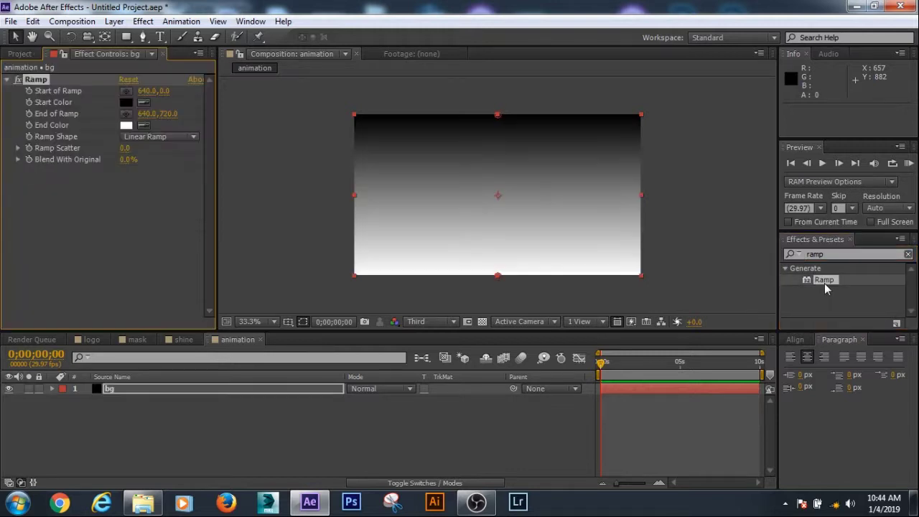
click(128, 104)
drag(444, 322, 433, 301)
click(728, 304)
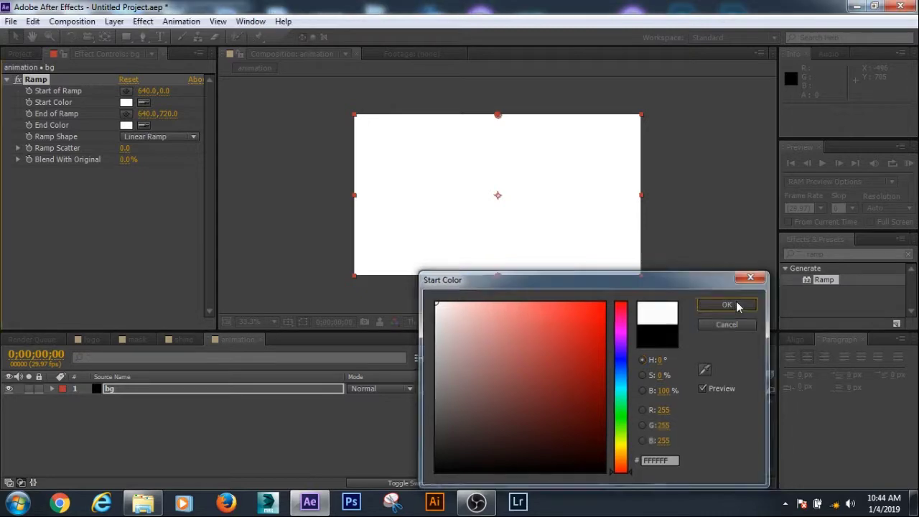
Set the Ramp end colour to light grey and Ramp Scatter to 25
click(126, 125)
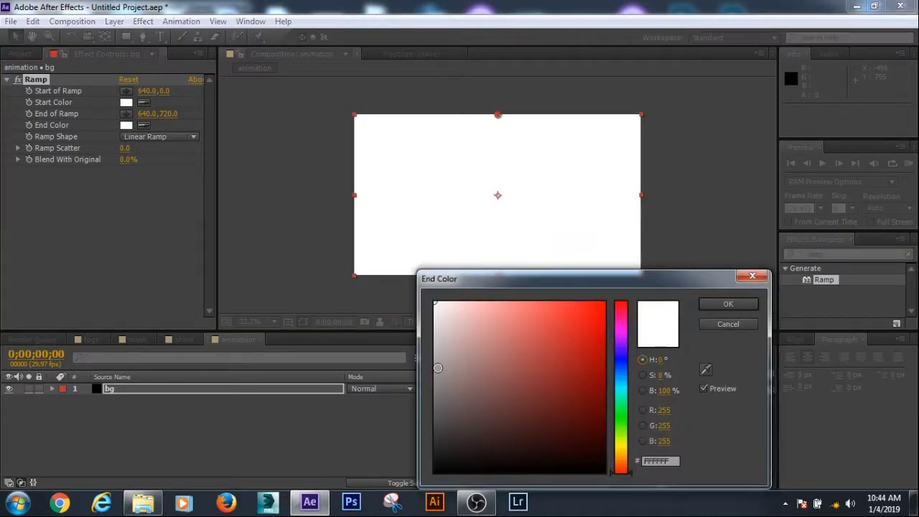
click(437, 368)
drag(438, 368, 433, 357)
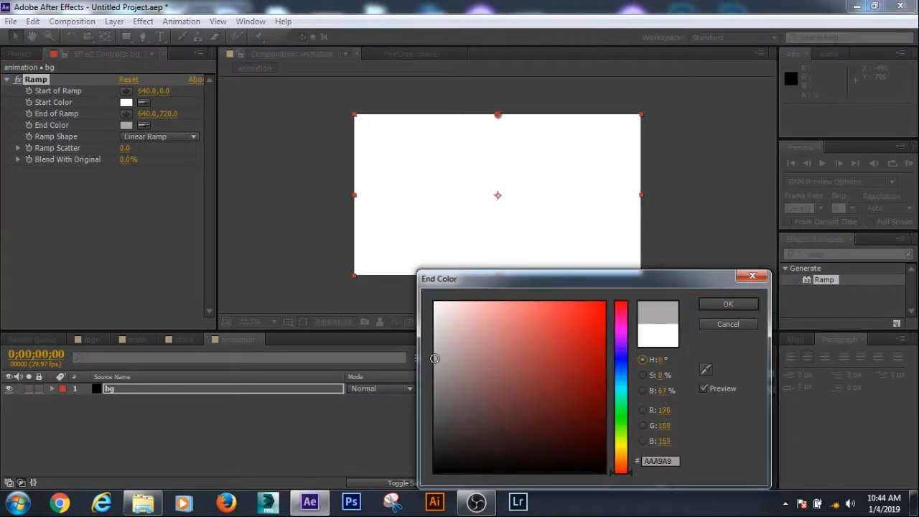
click(714, 302)
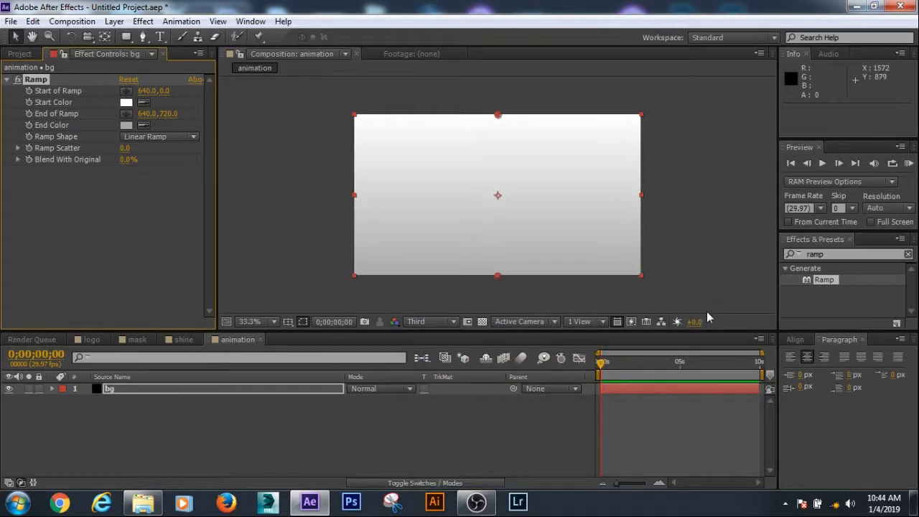
click(125, 149)
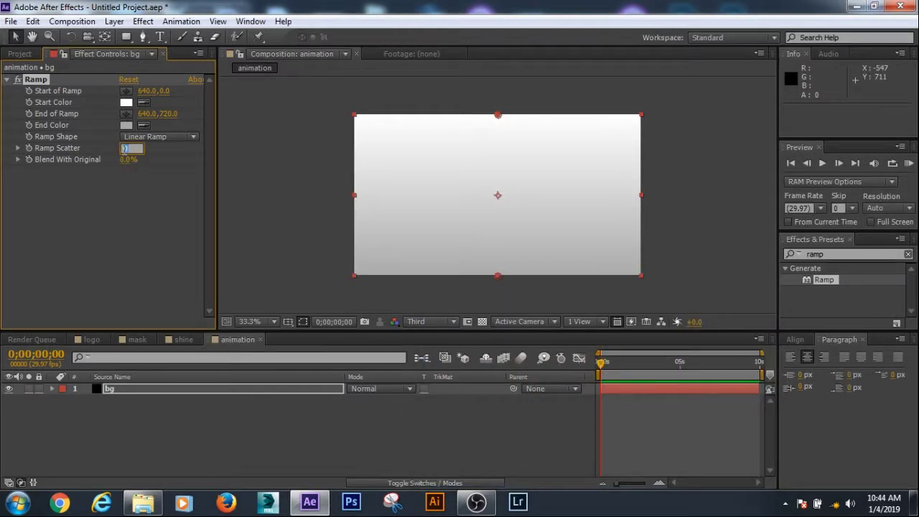
text(25)
key(Return)
drag(828, 256, 797, 258)
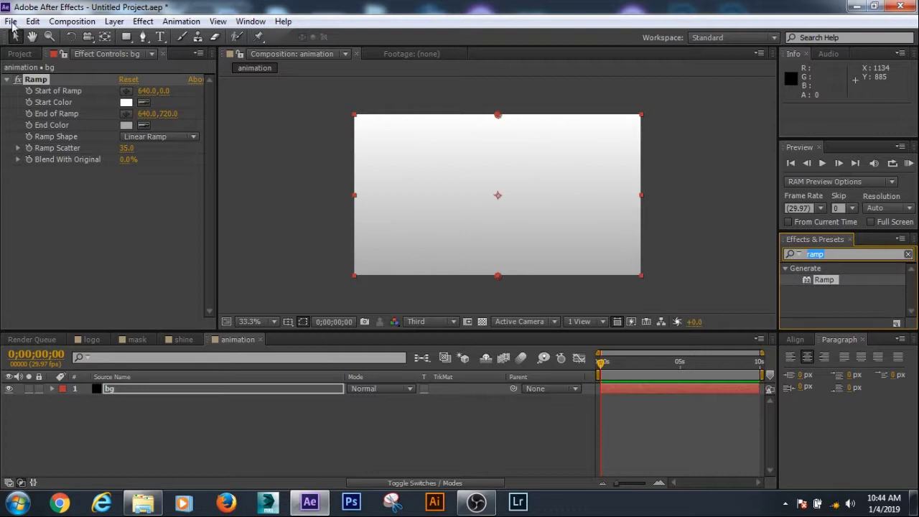
click(18, 53)
Add the shine comp above bg and apply CC Ball Action to it
drag(40, 212, 108, 388)
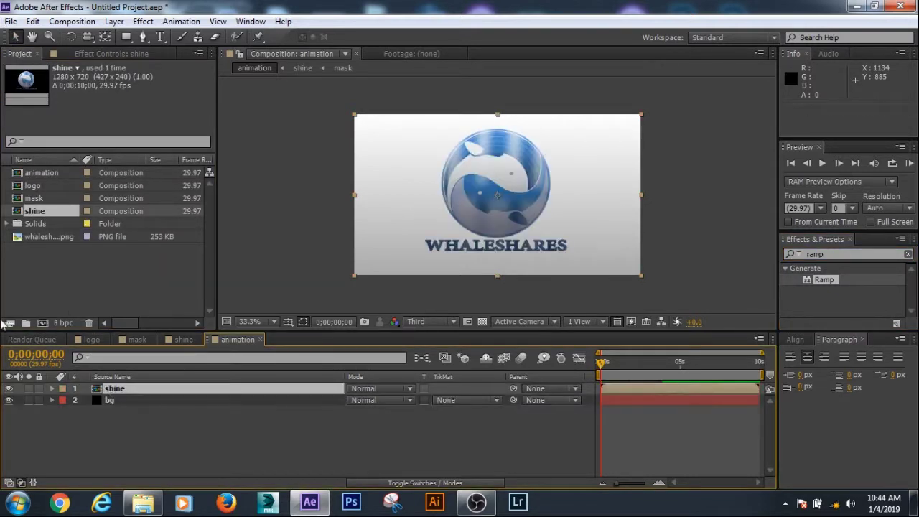
click(836, 251)
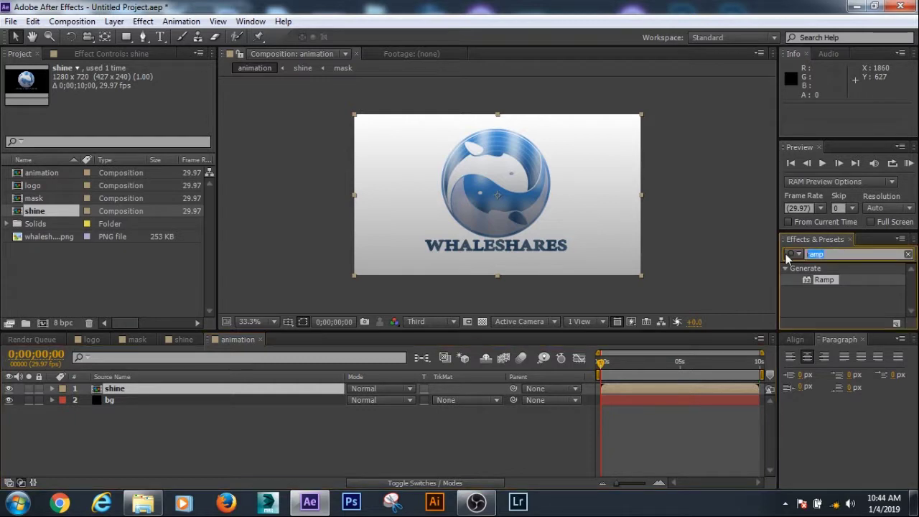
text(cc ball)
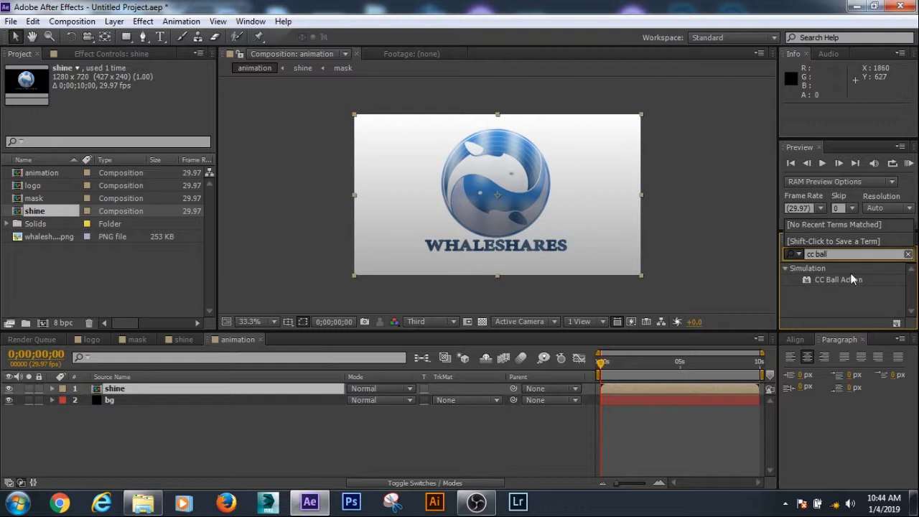
double_click(845, 280)
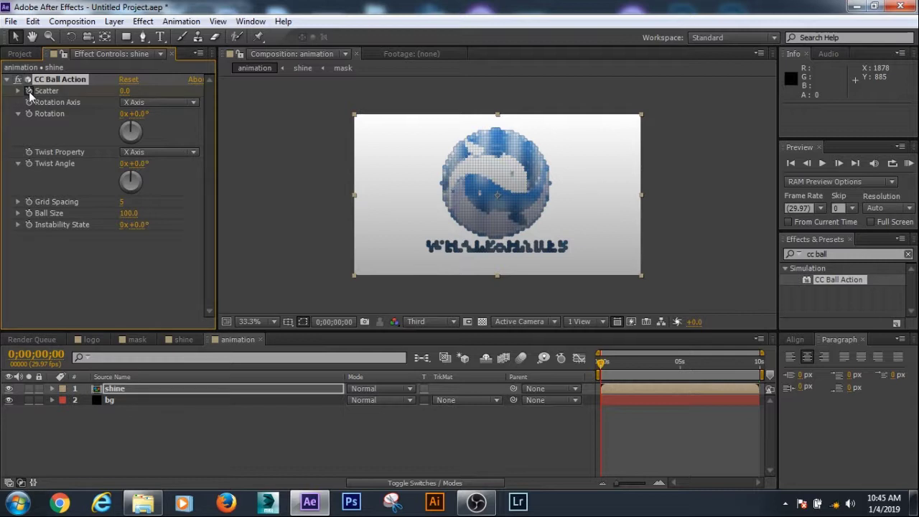
Set CC Ball Action's Scatter to 54 at the start to break the logo apart
click(124, 92)
text(50)
key(Return)
drag(124, 95, 128, 96)
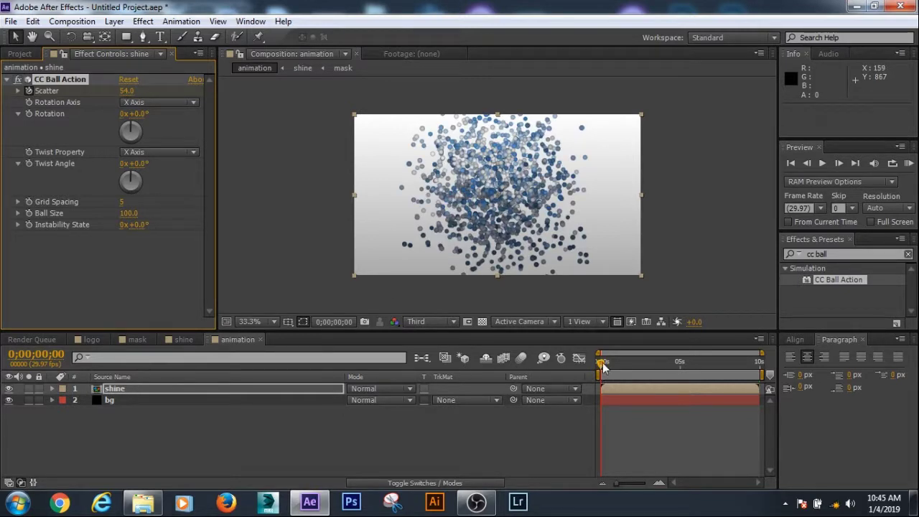
At 0;00;02;15, set Scatter to 0 so the balls reassemble the logo
drag(604, 367, 644, 370)
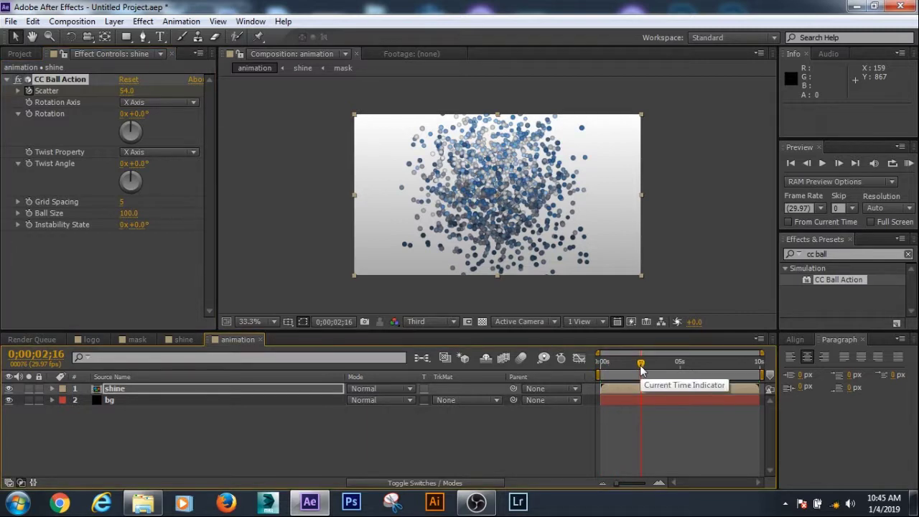
drag(642, 366, 640, 366)
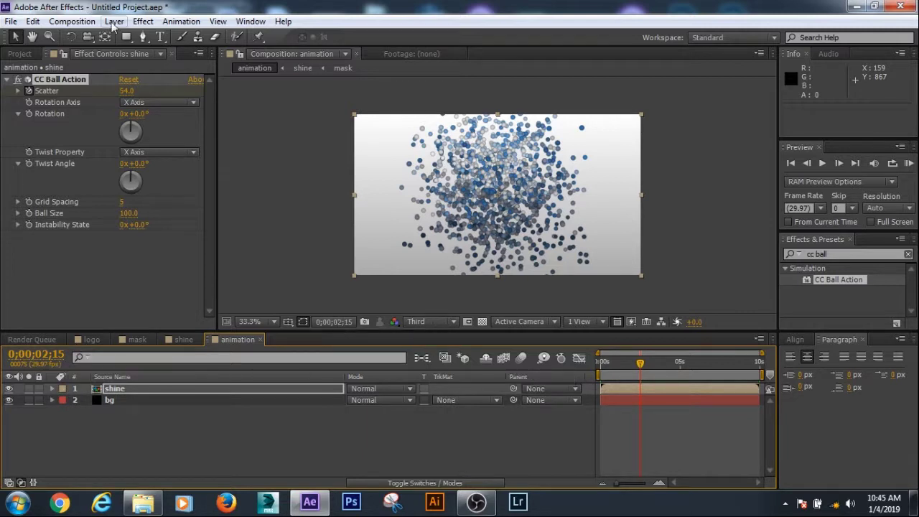
click(126, 92)
text(0)
key(Return)
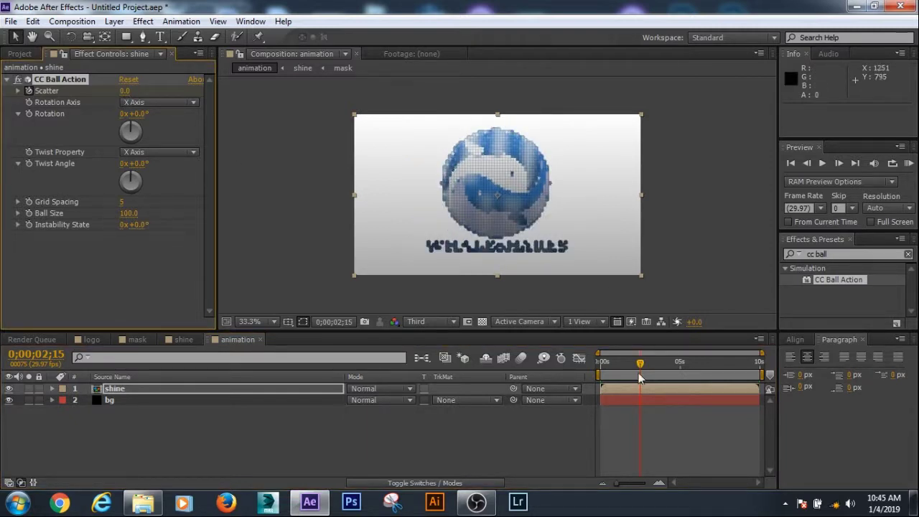
Set Scatter to 6.5 at 0;00;01;25 and RAM-preview the particle animation
drag(641, 363, 631, 366)
drag(631, 366, 629, 365)
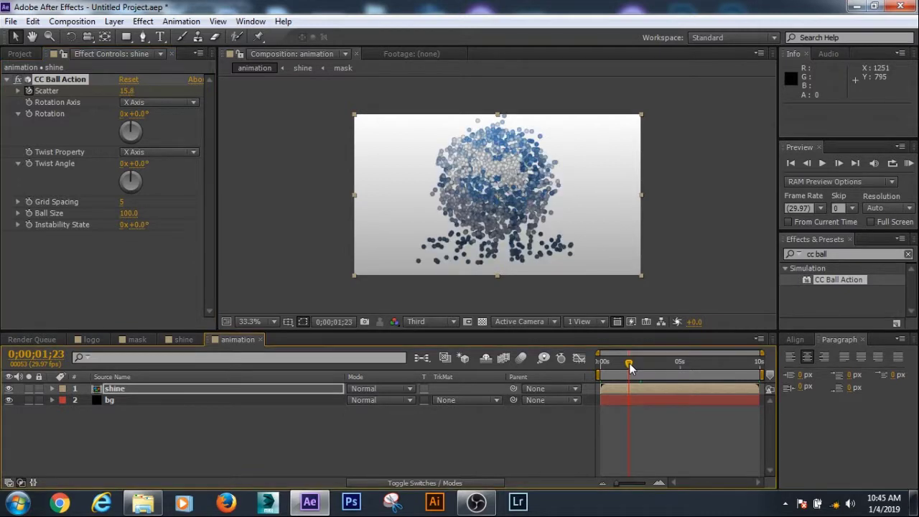
drag(629, 363, 630, 363)
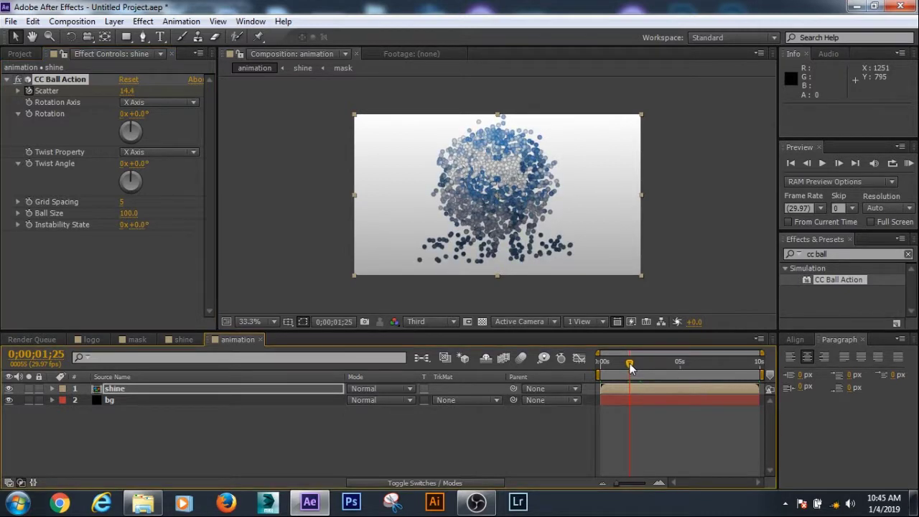
click(126, 92)
text(6.5)
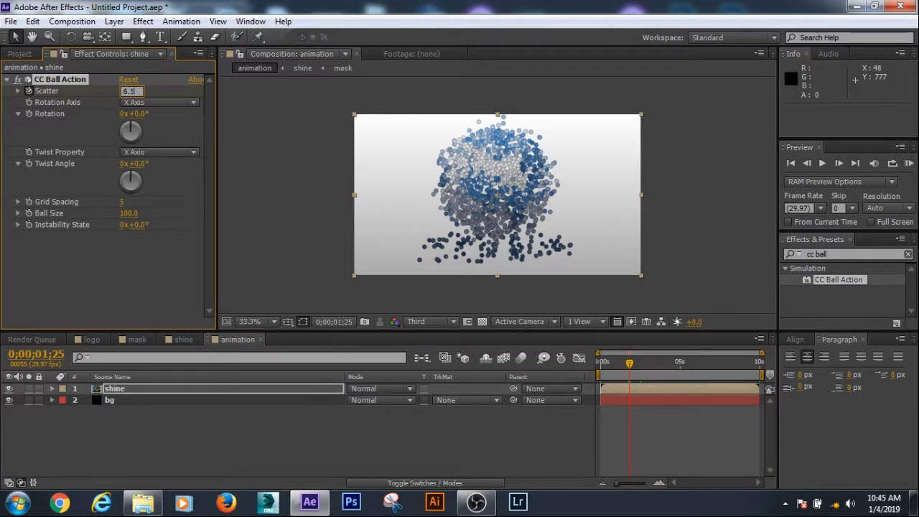
key(Return)
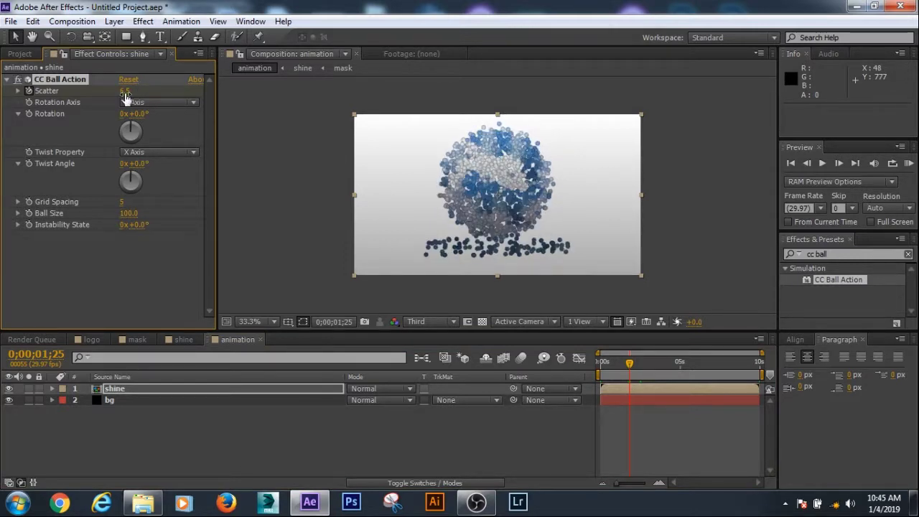
key(KP_0)
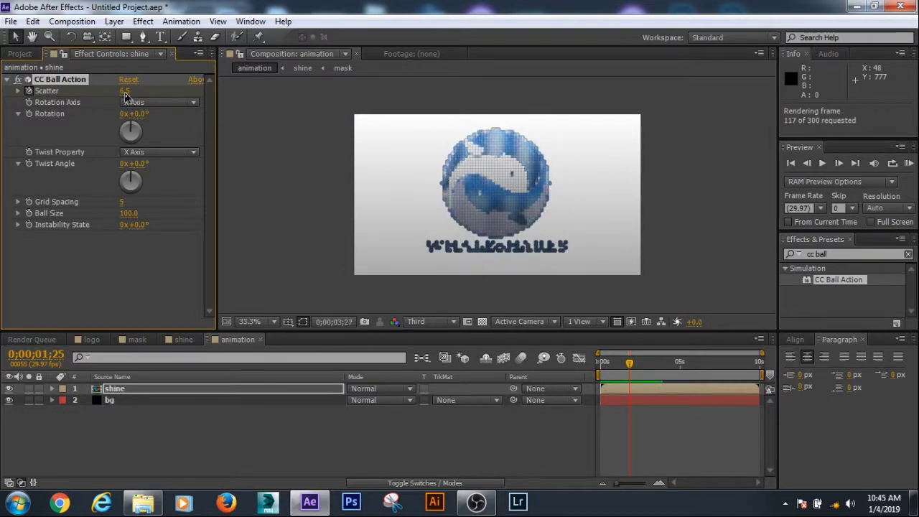
key(space)
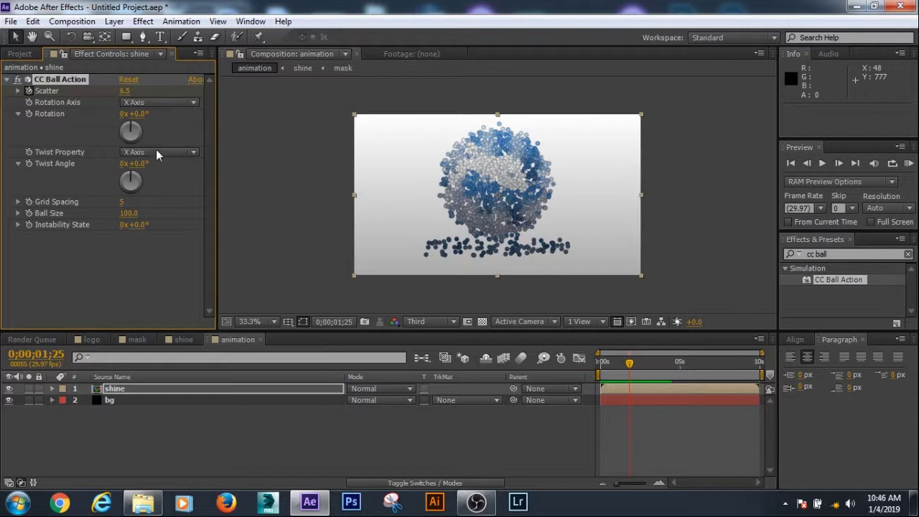
click(123, 202)
Set Grid Spacing to 2 and animate Ball Size from 15 at the start to 100
text(2)
key(Return)
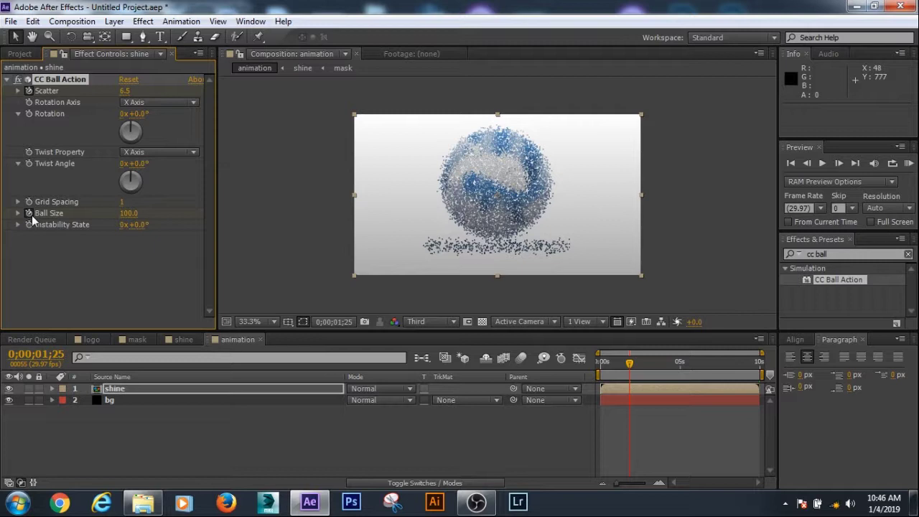
drag(630, 363, 581, 358)
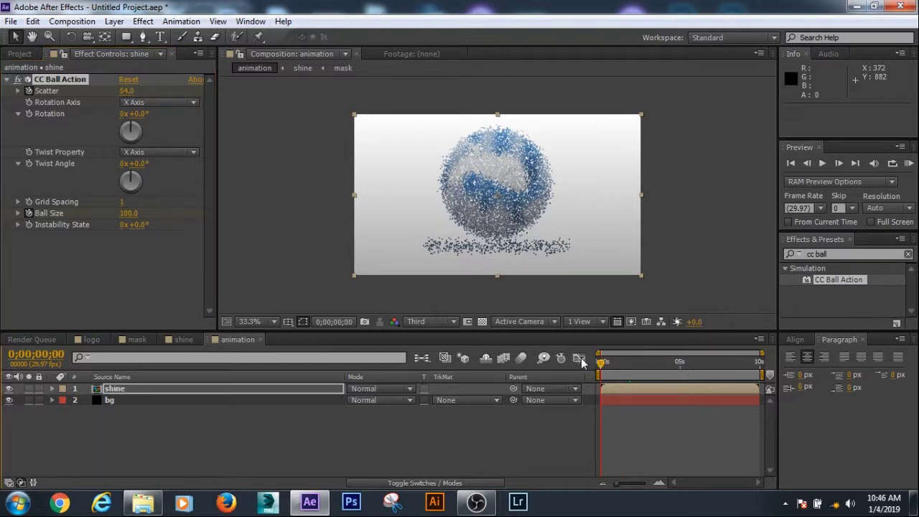
click(129, 213)
text(15)
key(Return)
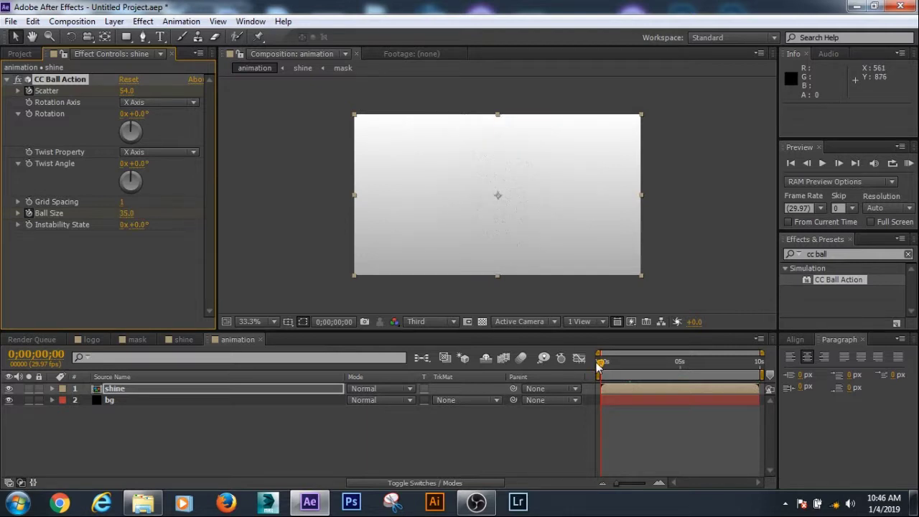
drag(601, 363, 626, 368)
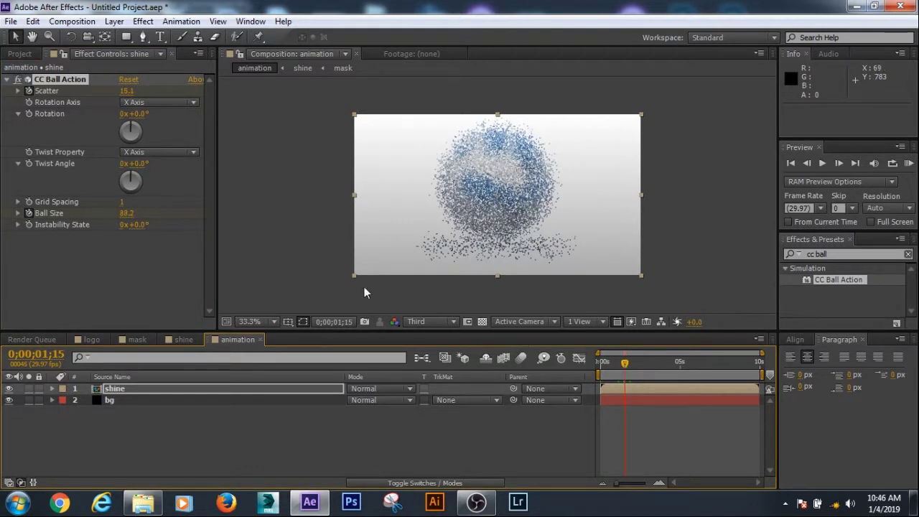
click(126, 214)
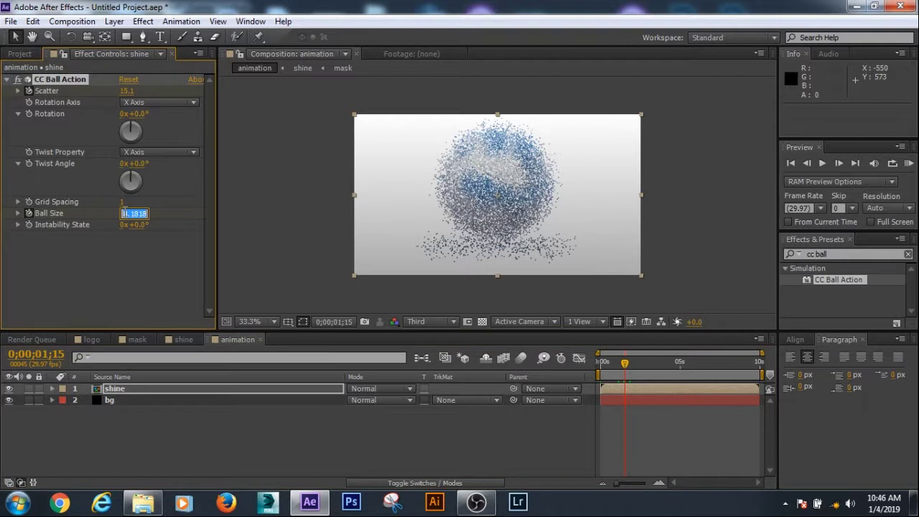
text(100)
key(Return)
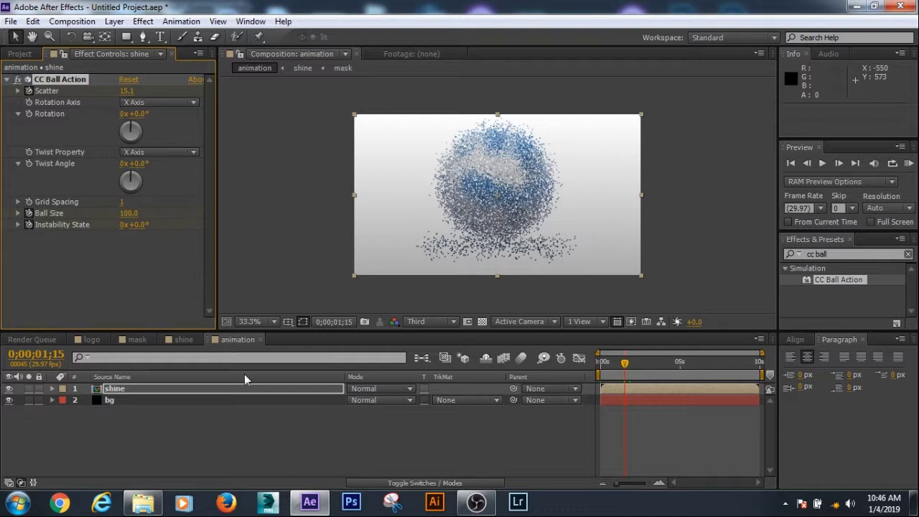
Set Instability State to 1x+60° at the start and scrub to check the particles gathering
drag(625, 363, 598, 364)
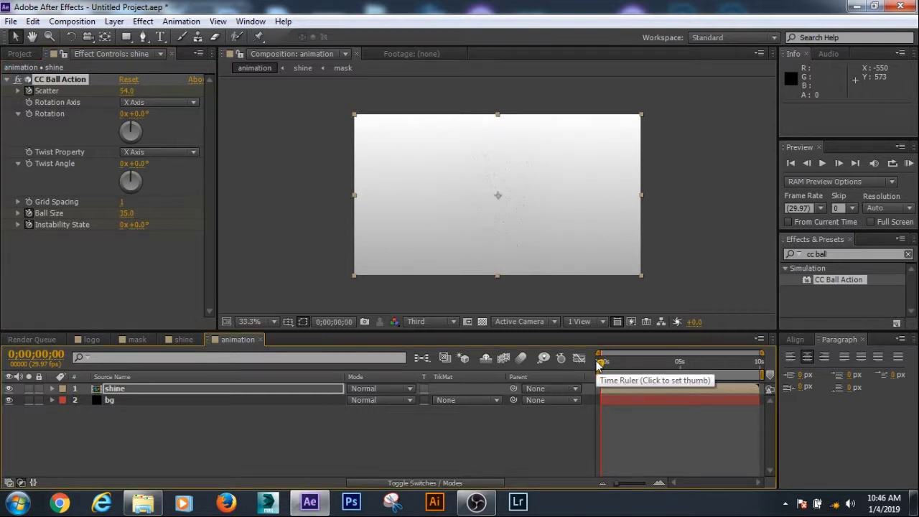
click(123, 225)
text(1)
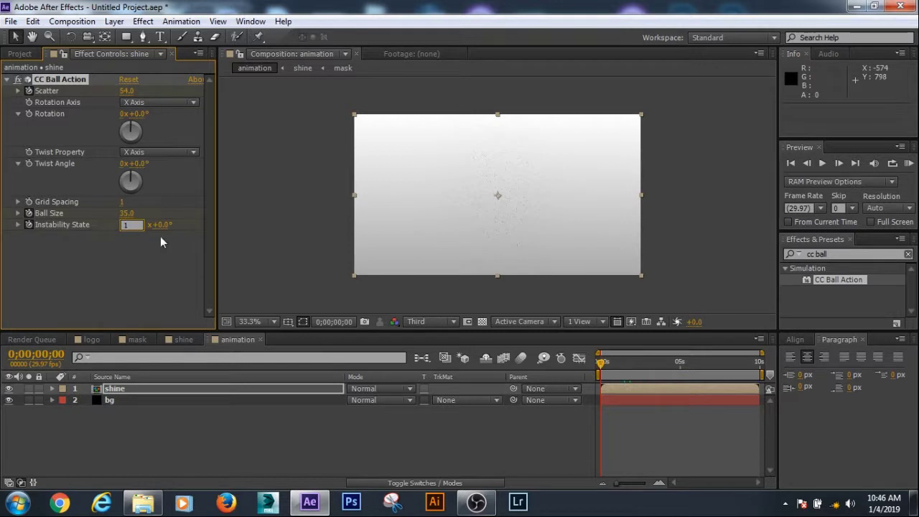
click(160, 223)
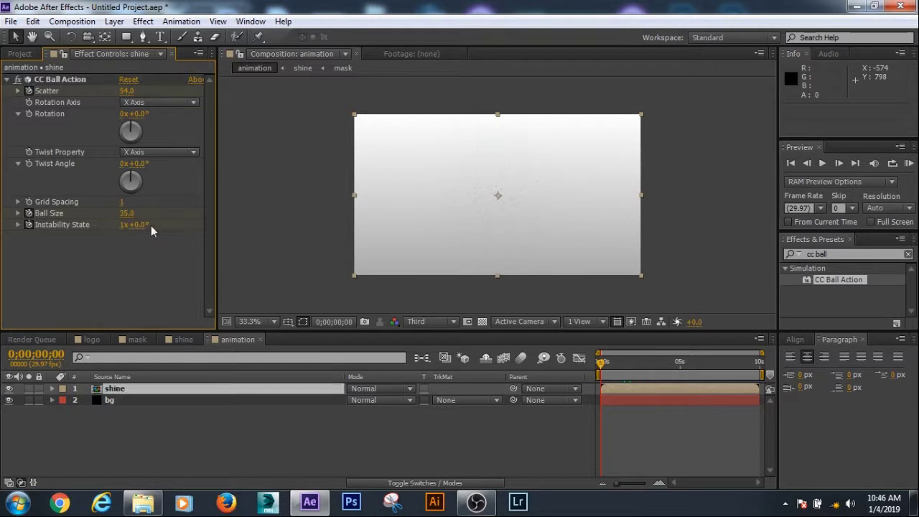
click(140, 225)
text(60)
key(Return)
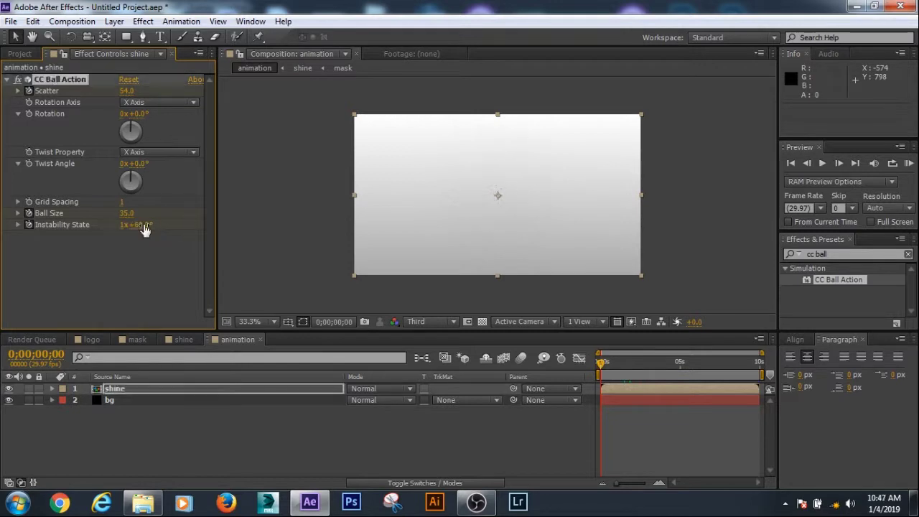
click(602, 363)
drag(602, 362, 610, 361)
drag(611, 361, 632, 364)
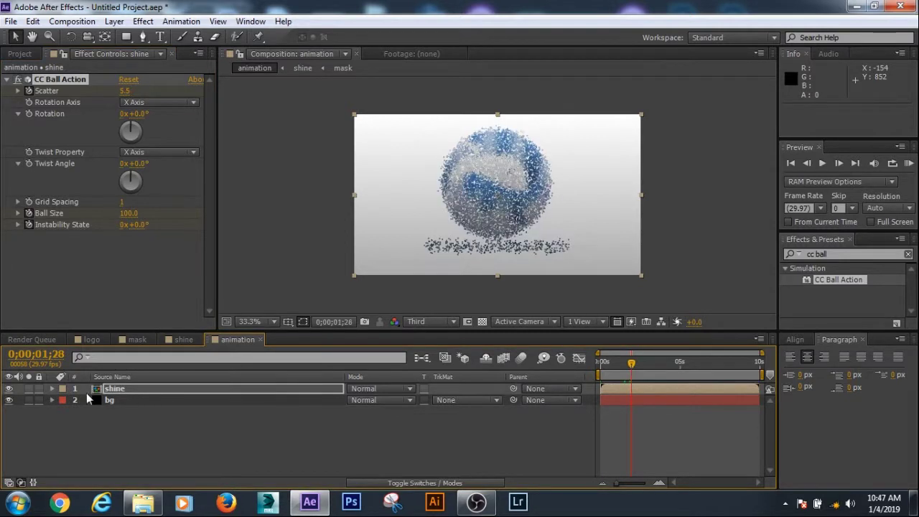
click(53, 390)
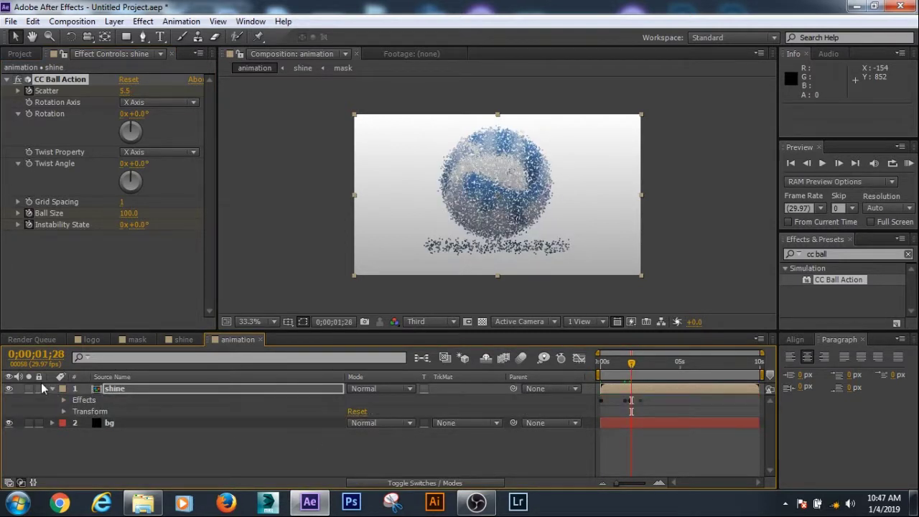
Set Instability State to 50° at 0;00;01;24 and at 0;00;01;18
click(63, 399)
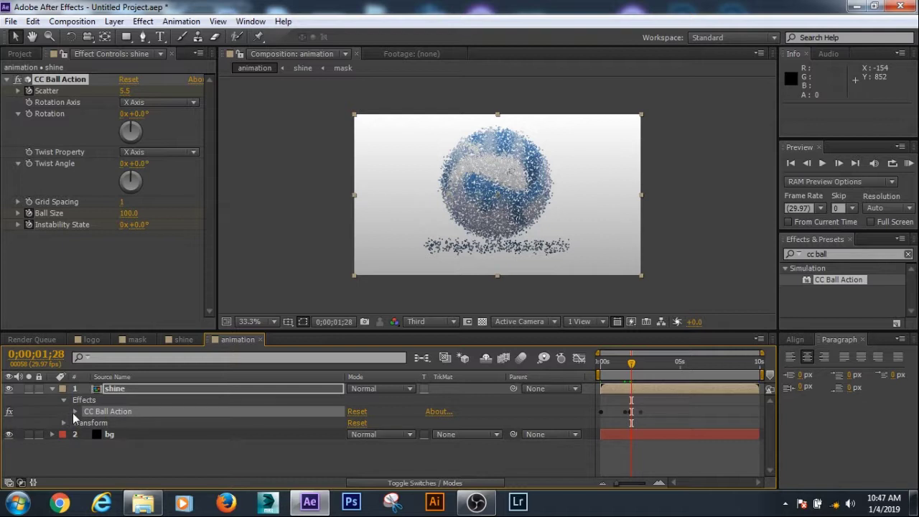
click(74, 412)
scroll(74, 412, down, 1)
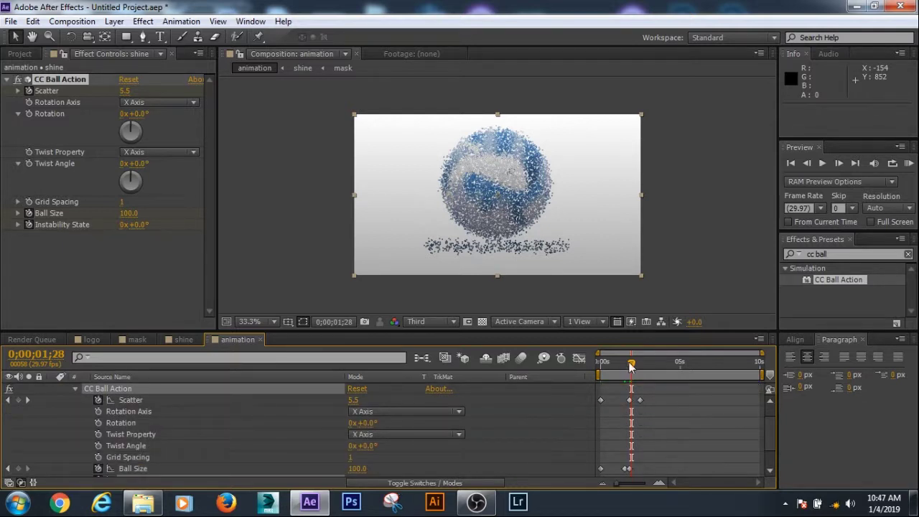
drag(632, 364, 630, 366)
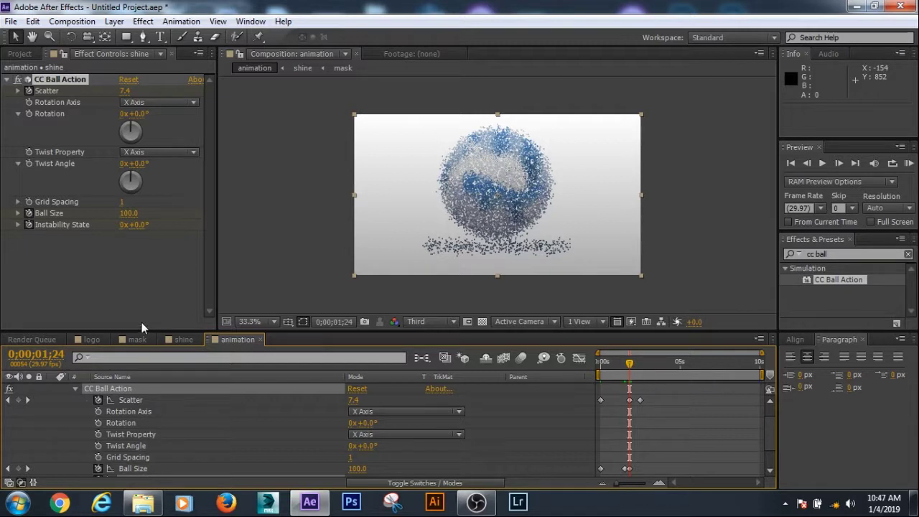
click(140, 226)
text(50)
key(Return)
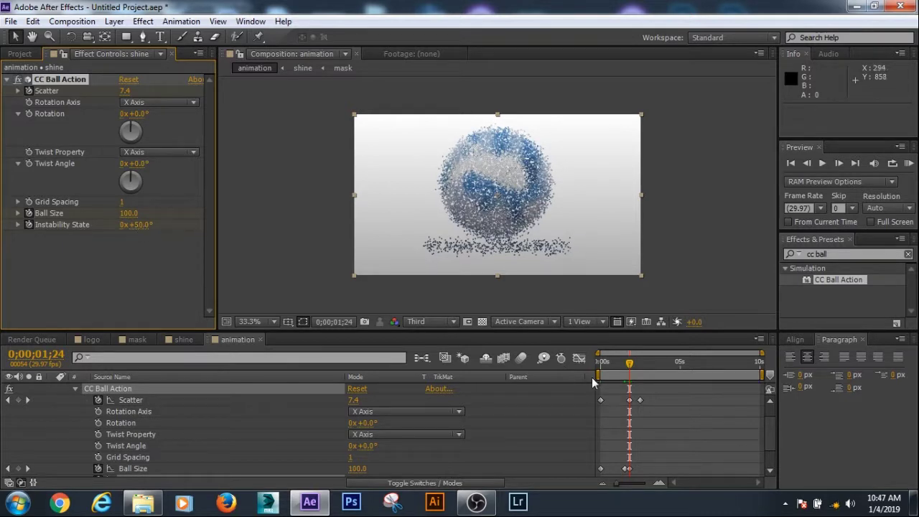
drag(630, 364, 626, 373)
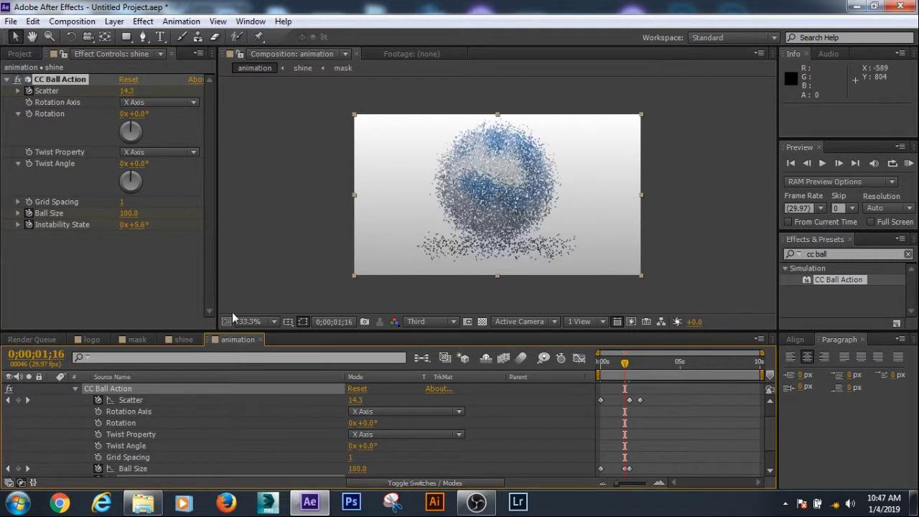
click(136, 225)
text(50)
key(Return)
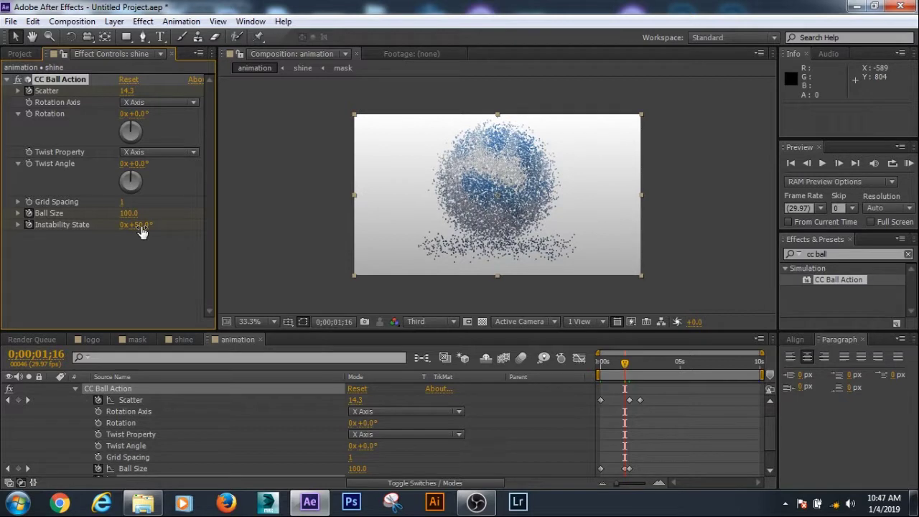
Bring Instability State to 0° at 0;00;01;24 and preview the logo assembling
click(630, 363)
drag(630, 366, 630, 365)
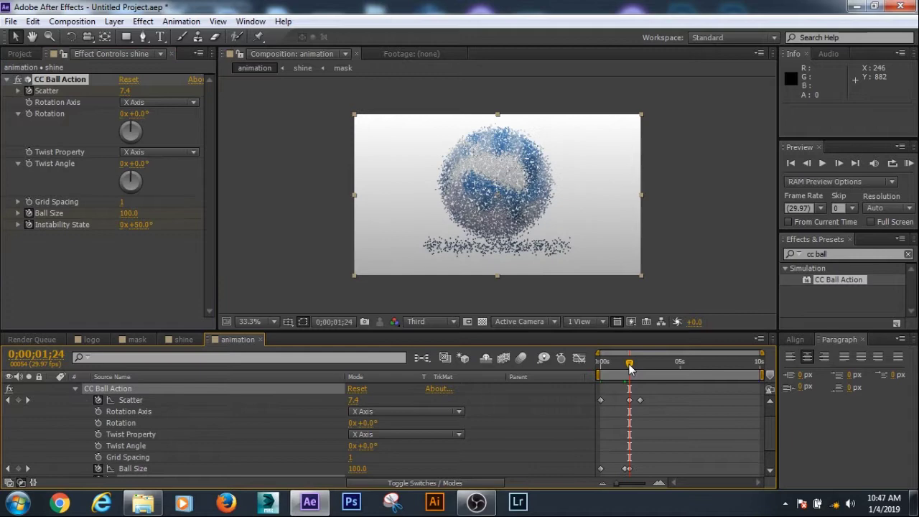
drag(145, 227, 144, 227)
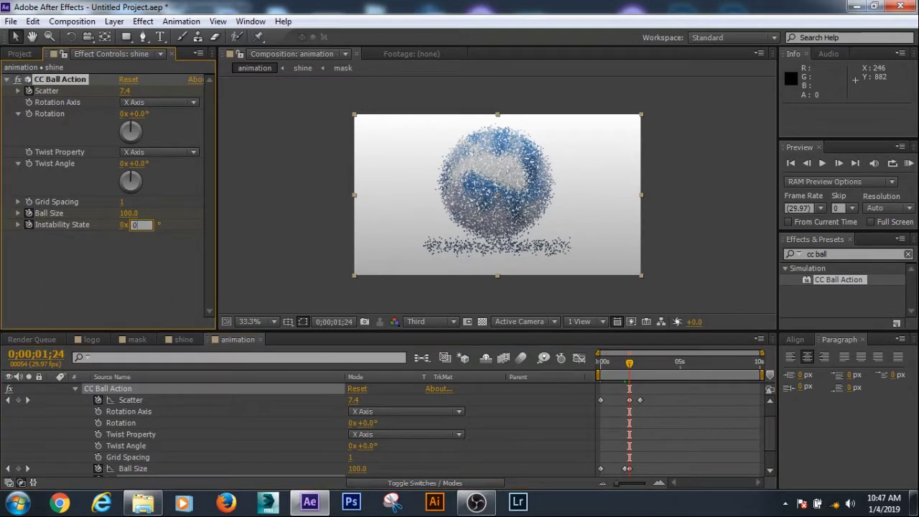
key(KP_0)
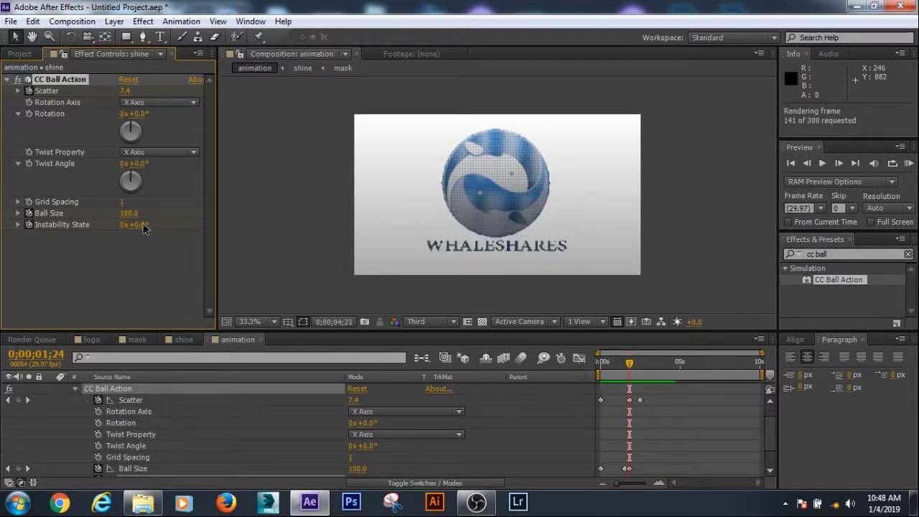
key(space)
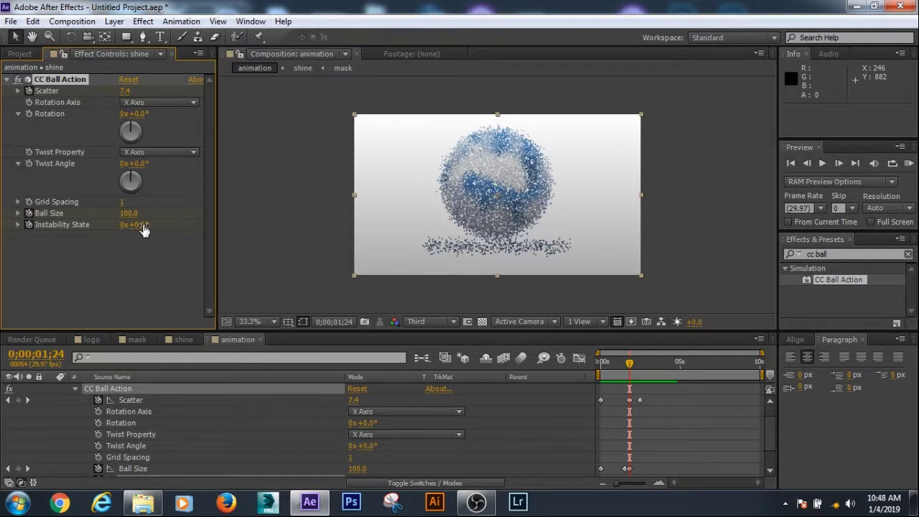
key(space)
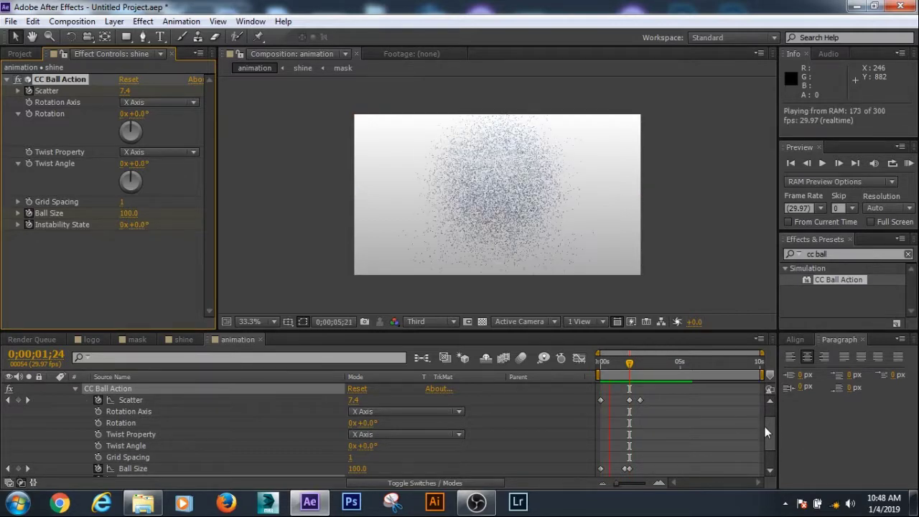
key(space)
scroll(773, 427, up, 2)
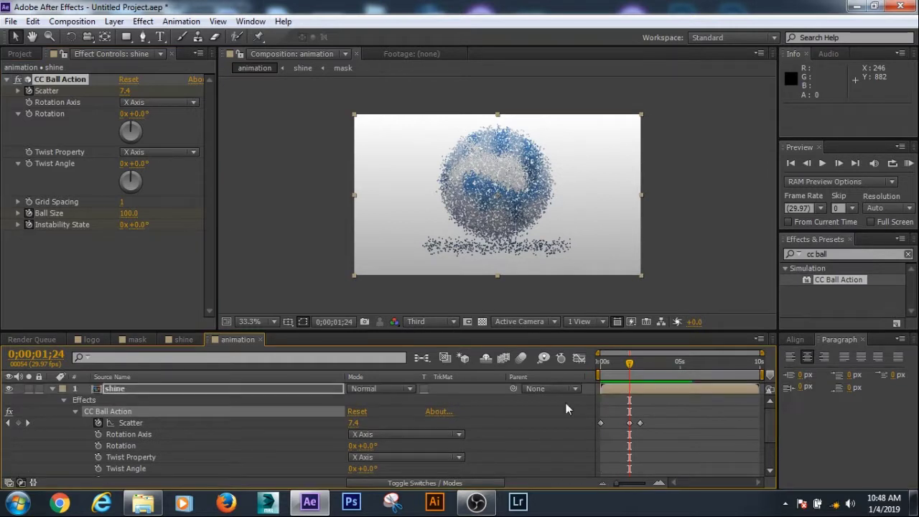
click(51, 388)
Keyframe the shine layer's opacity at 100% at 0;00;00;00
click(122, 388)
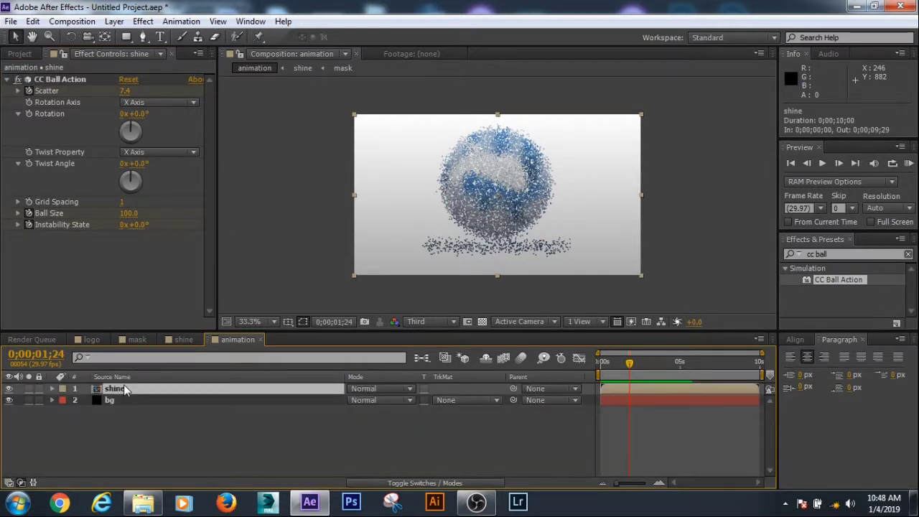
key(t)
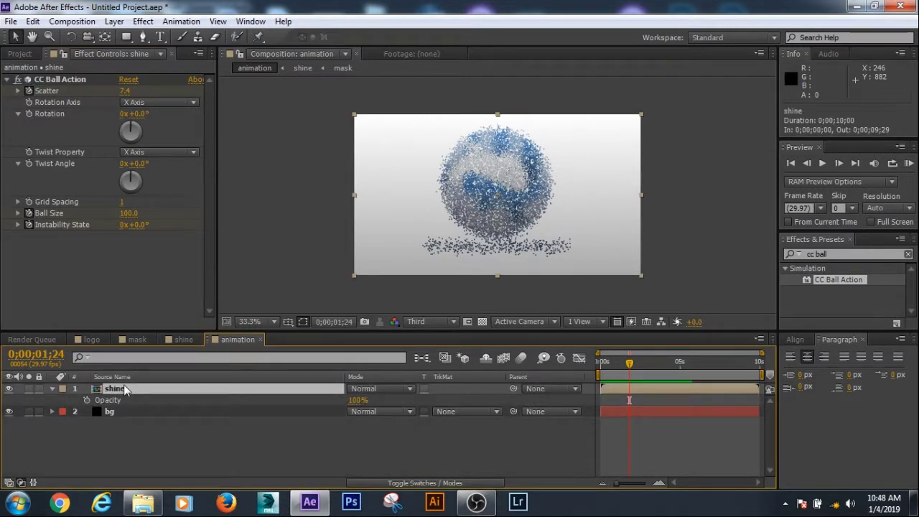
drag(630, 363, 595, 372)
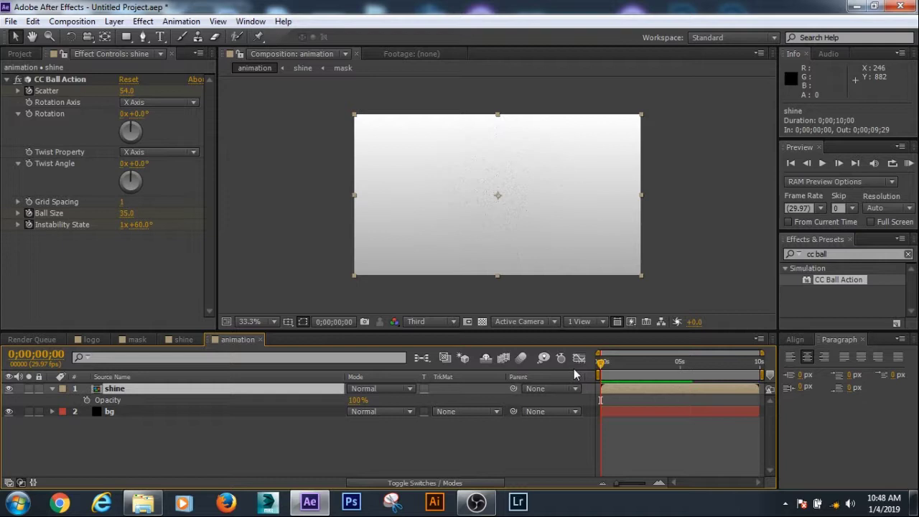
click(87, 401)
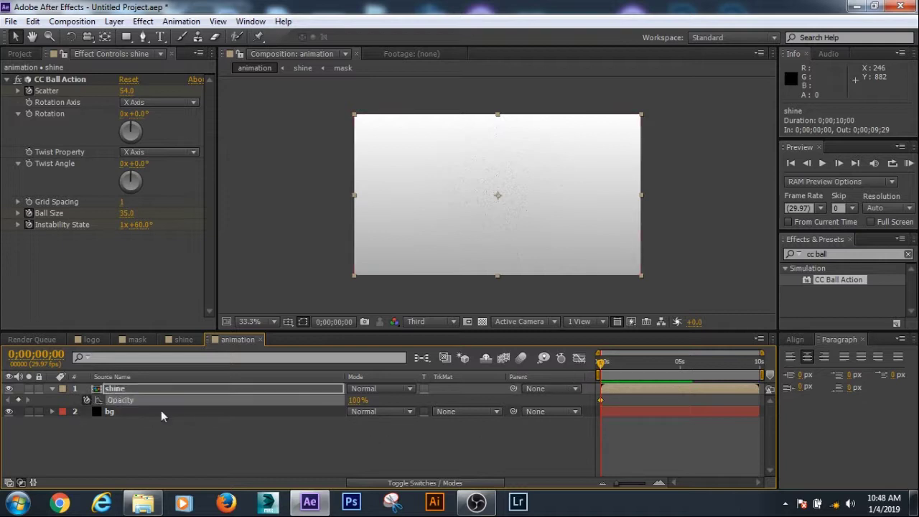
click(358, 400)
key(Return)
Set the shine layer's opacity to 0% at 0;00;03;00
drag(601, 363, 652, 370)
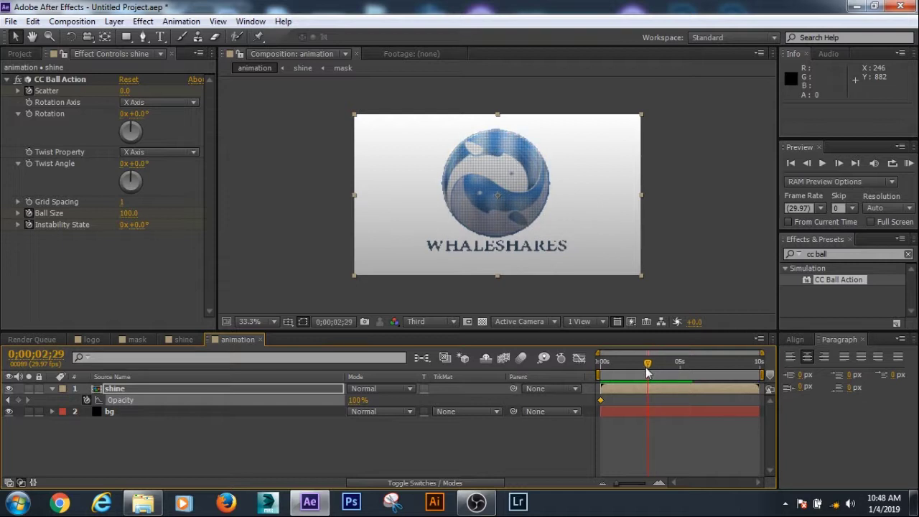
drag(652, 370, 648, 366)
click(360, 400)
text(0)
key(Return)
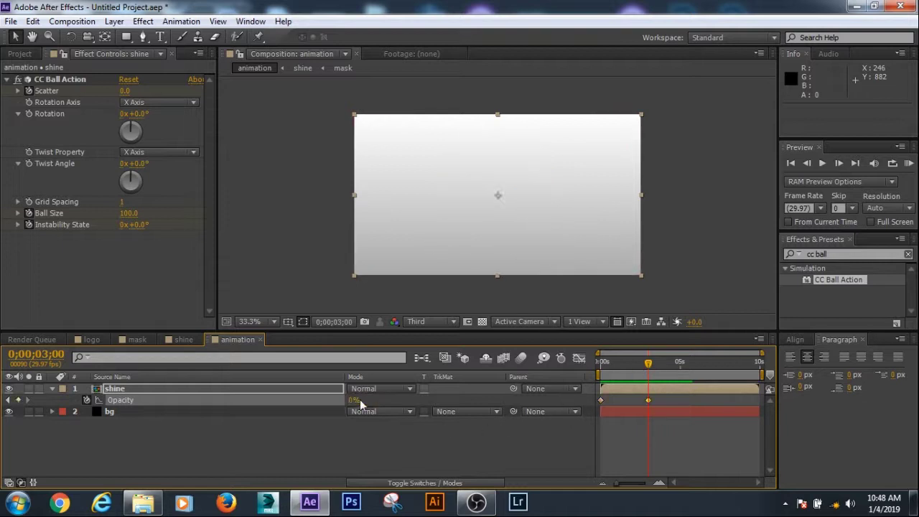
click(52, 388)
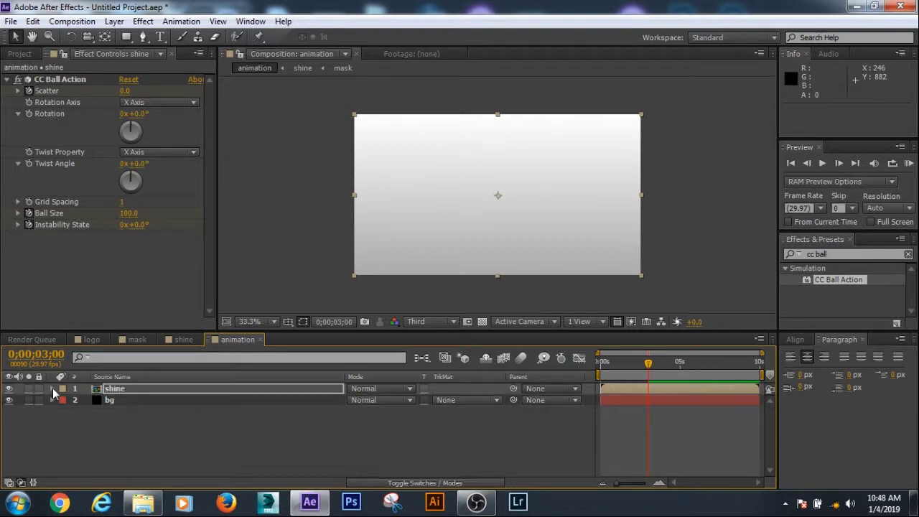
click(123, 393)
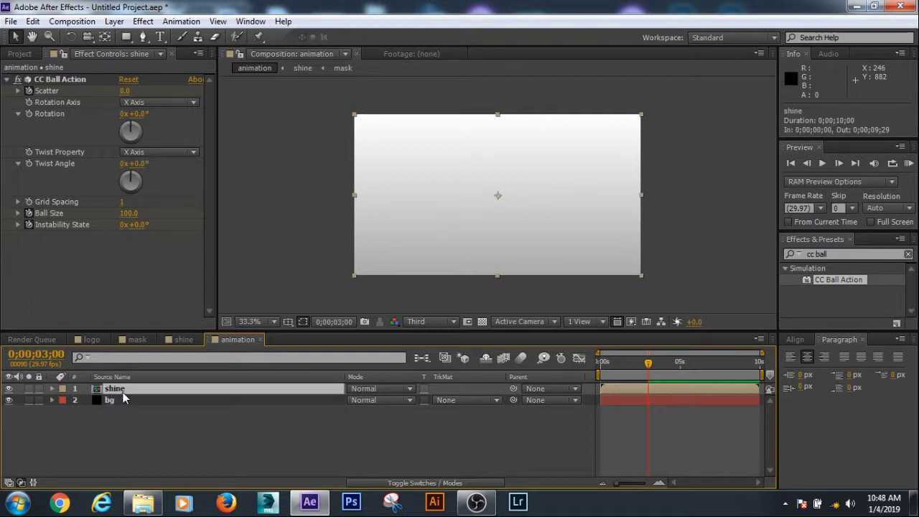
Duplicate the shine layer and add another shine comp, giving three shine layers above bg
key(ctrl+d)
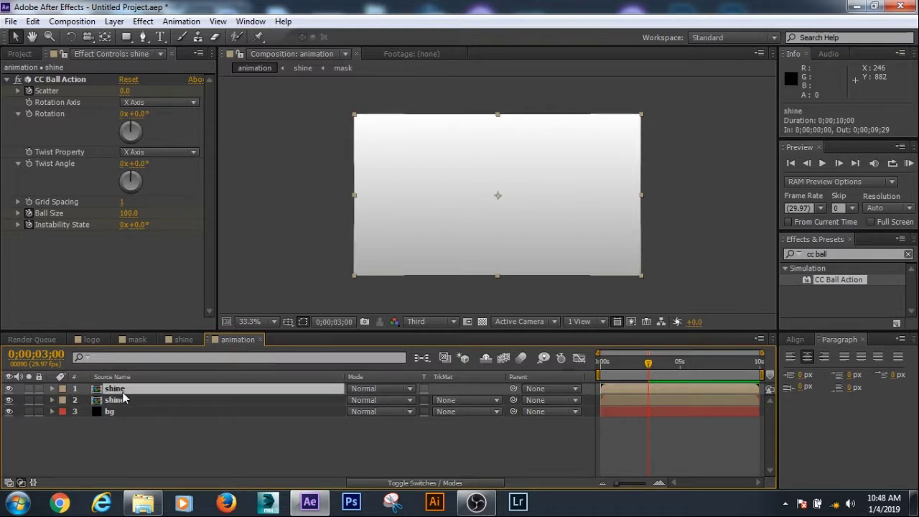
click(26, 55)
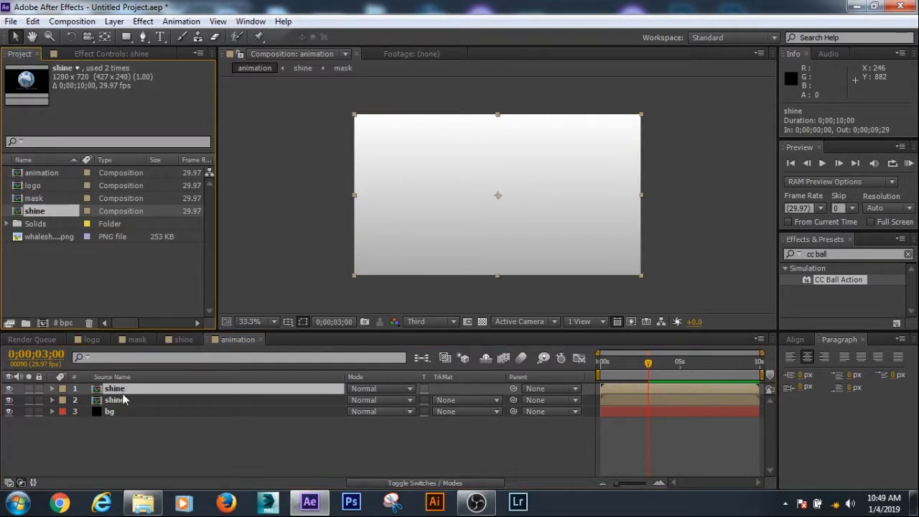
drag(44, 209, 115, 390)
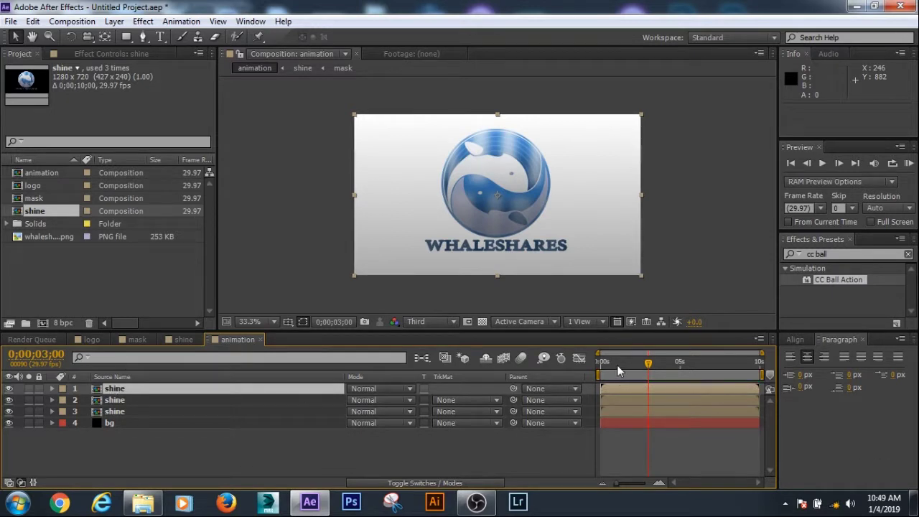
drag(128, 37, 175, 68)
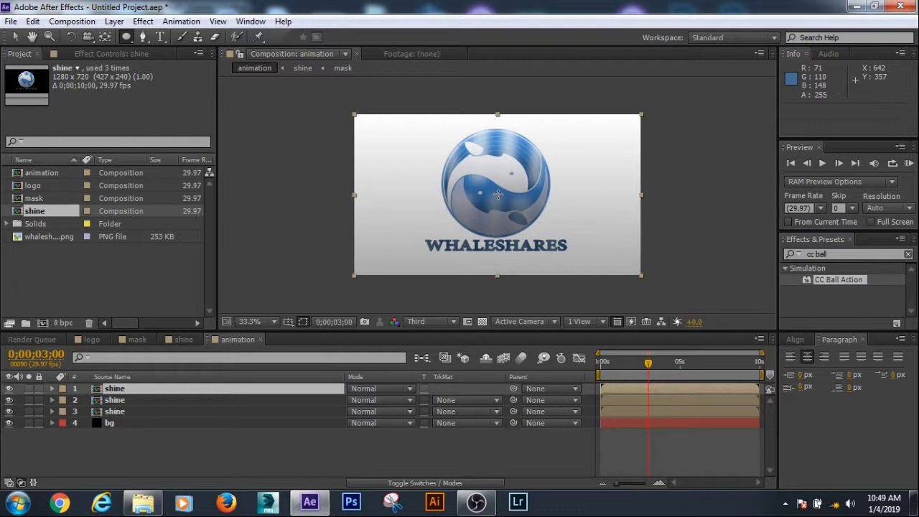
Draw an elliptical mask around the logo ball on the top shine layer, redrawing it after an undo
drag(498, 194, 509, 226)
drag(525, 241, 550, 262)
key(ctrl+z)
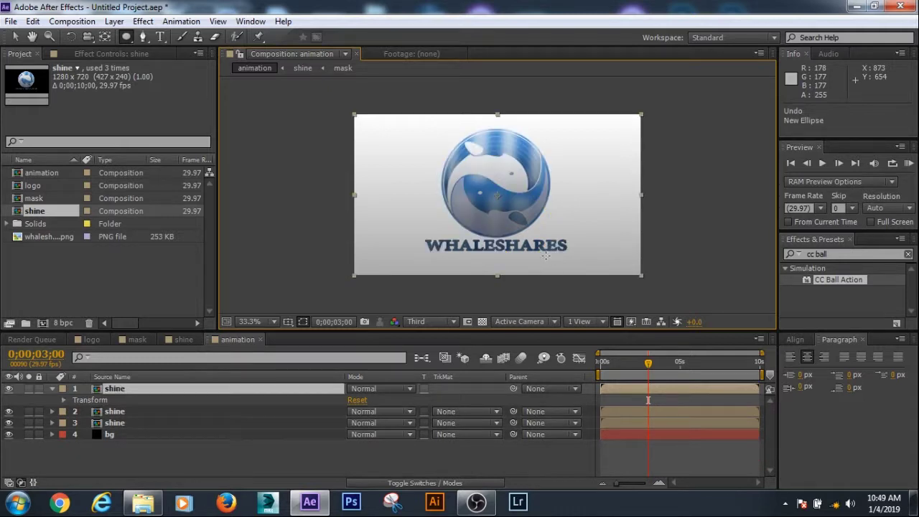
drag(474, 165, 546, 233)
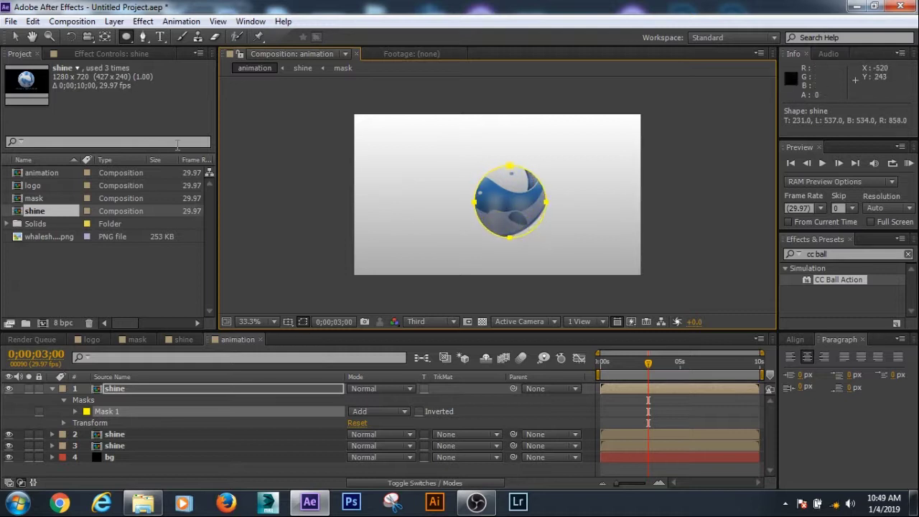
Select Mask 1 and nudge it left and up with Shift+arrows to centre it on the ball
click(15, 37)
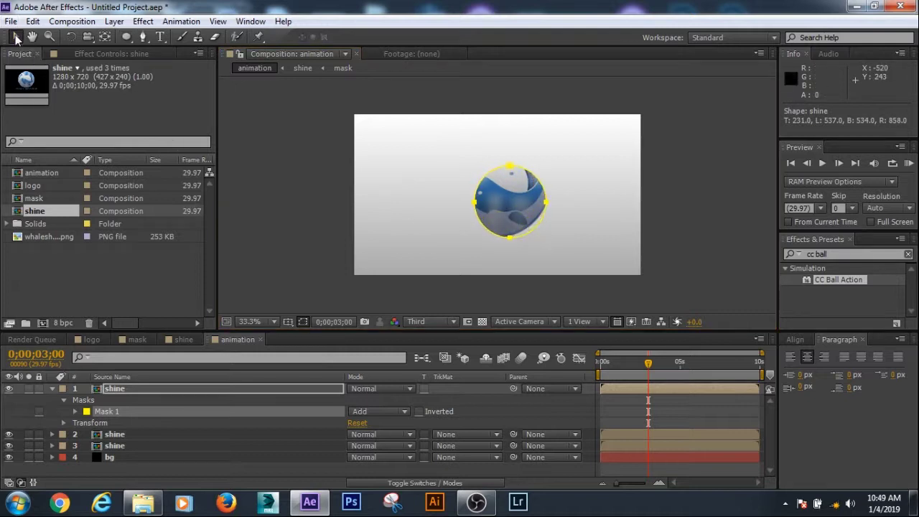
click(545, 204)
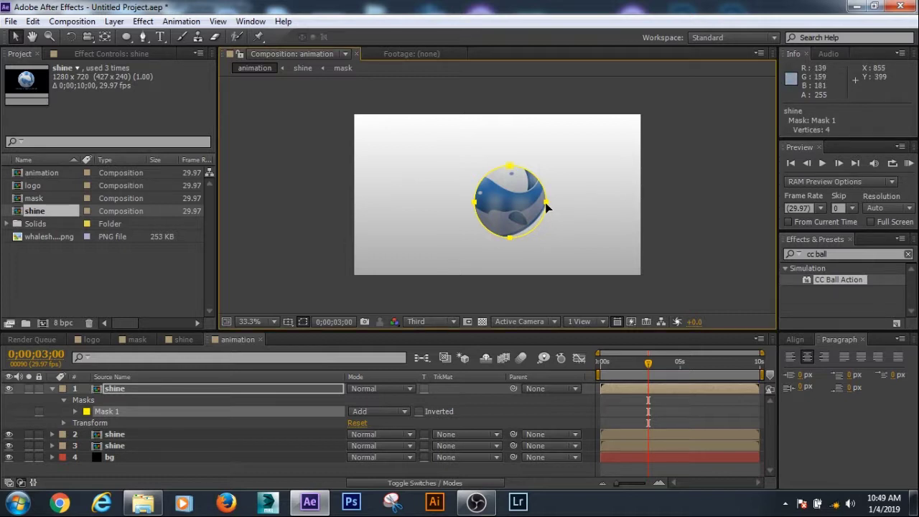
click(117, 413)
key(shift+Left)
key(shift+Left)
key(shift+Left)
key(shift+Left)
key(shift+Left)
key(shift+Left)
key(shift+Up)
key(shift+Up)
key(shift+Up)
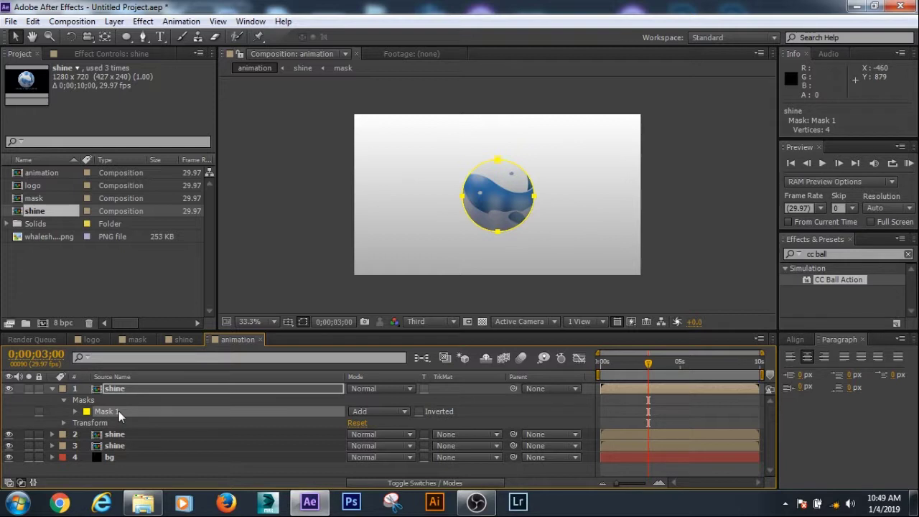
click(75, 412)
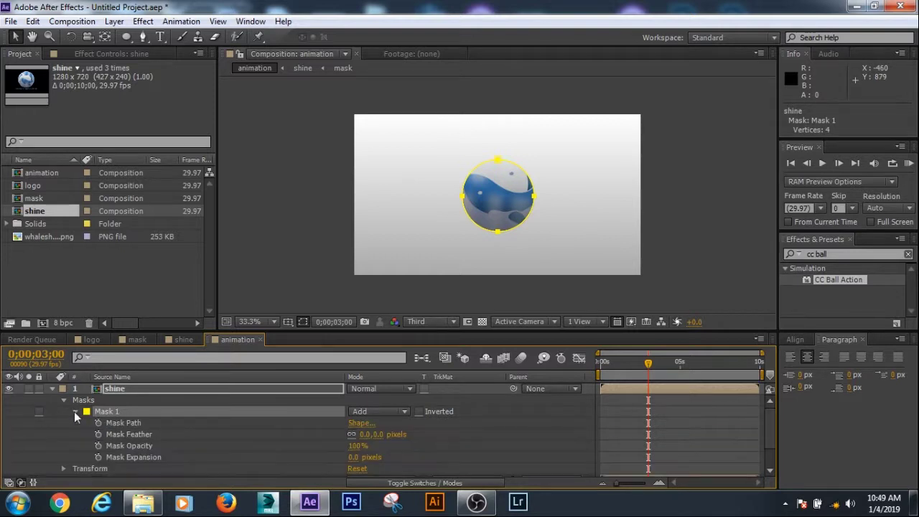
Set Mask 1's feather to 30 pixels, briefly keyframing Mask Expansion and then removing it
click(377, 435)
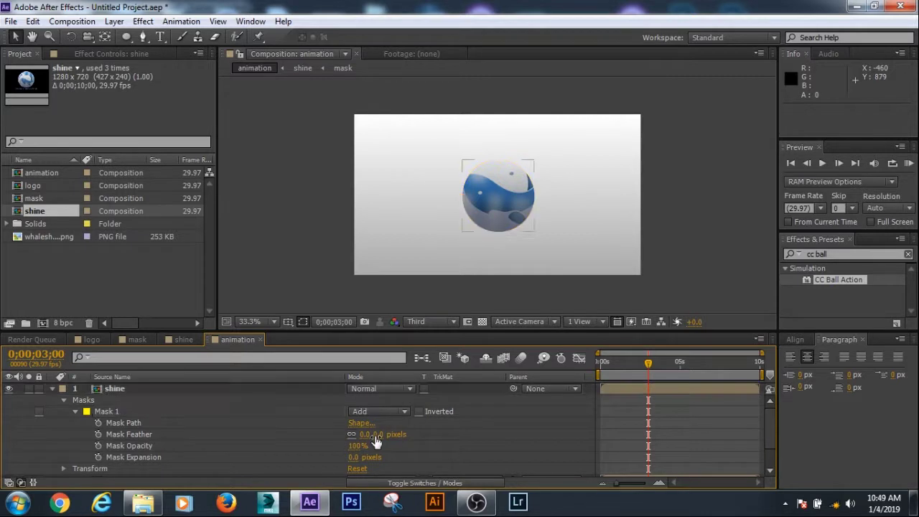
text(30)
key(Return)
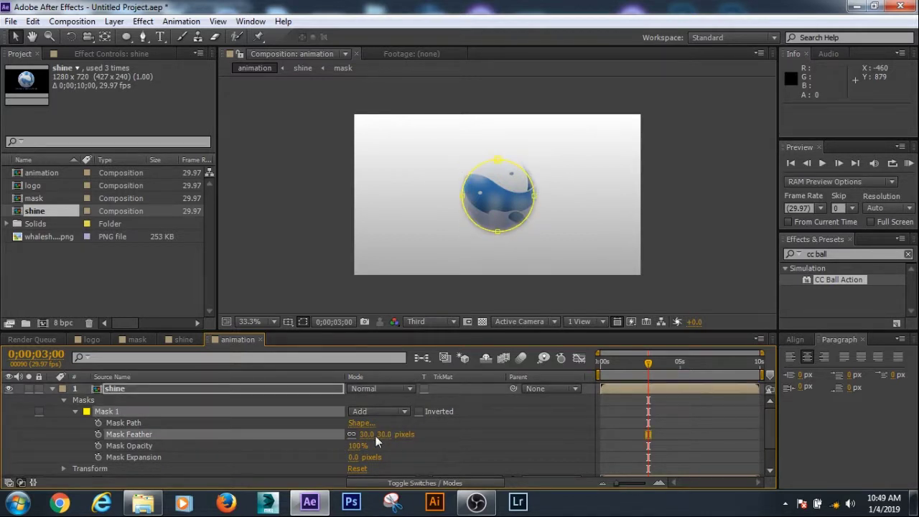
click(99, 457)
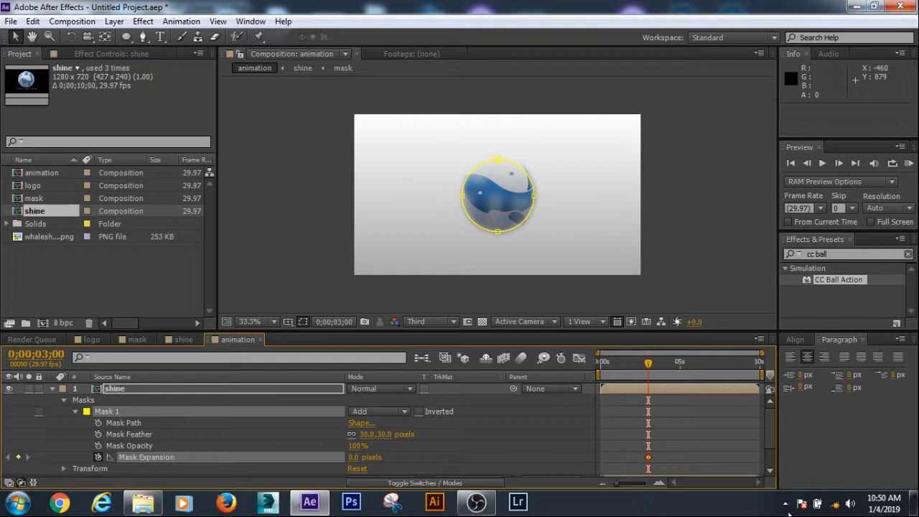
click(649, 458)
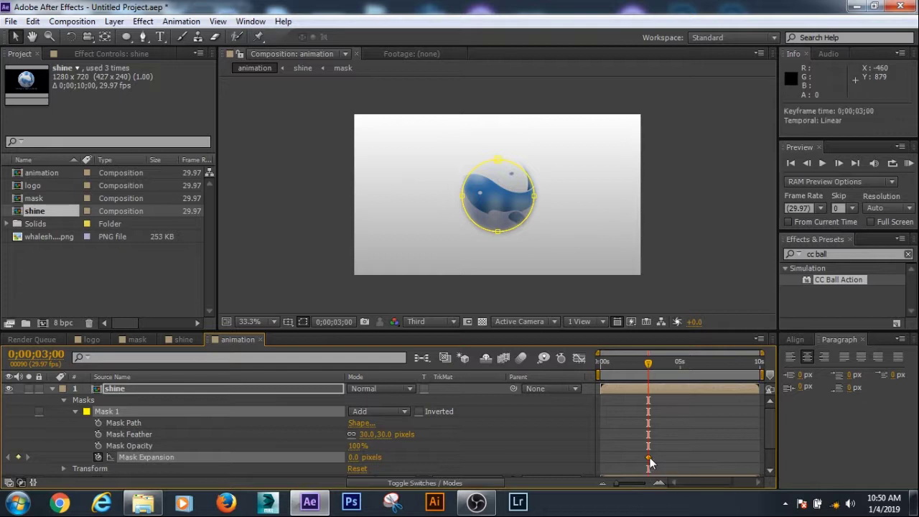
click(98, 457)
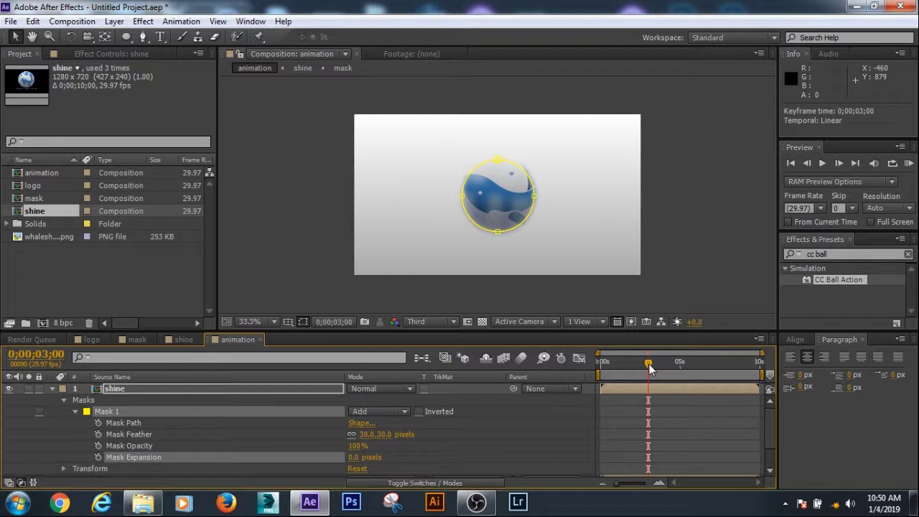
drag(649, 364, 628, 366)
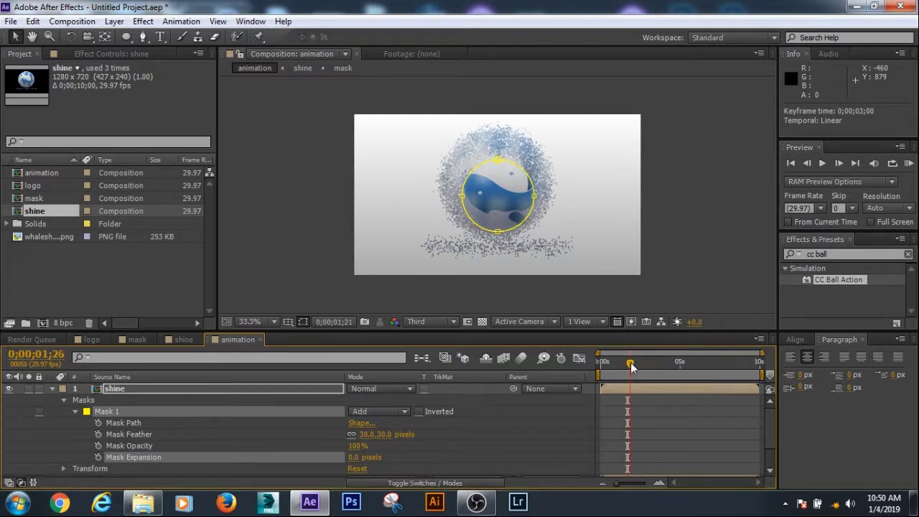
Keyframe Mask Expansion at -64 pixels at 0;00;02;02
drag(629, 366, 637, 368)
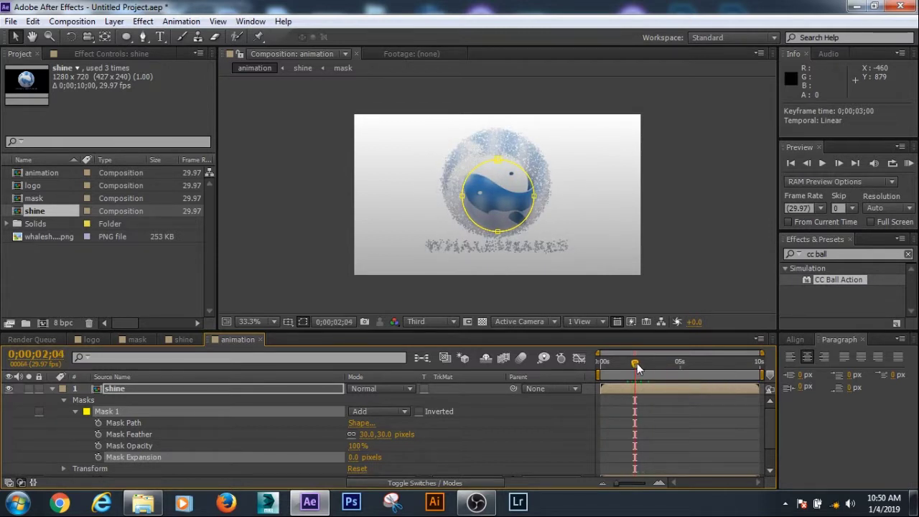
drag(637, 367, 634, 366)
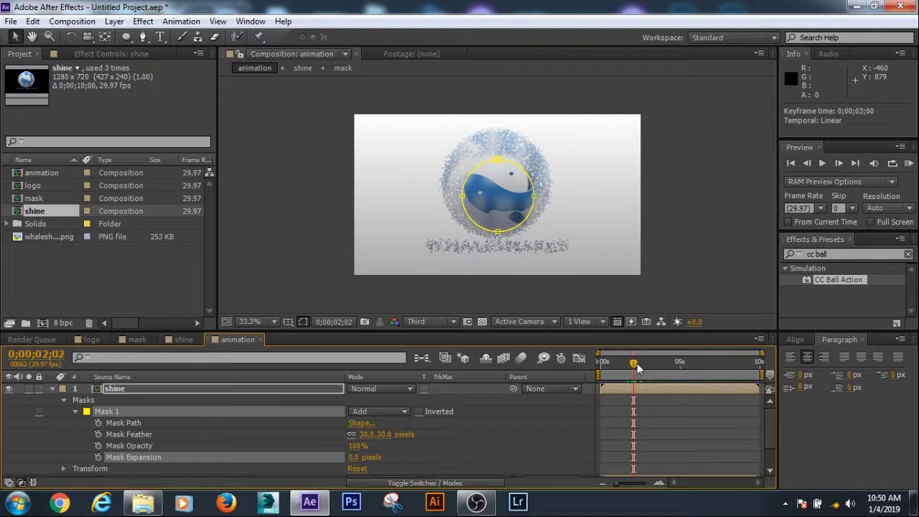
click(98, 457)
click(353, 459)
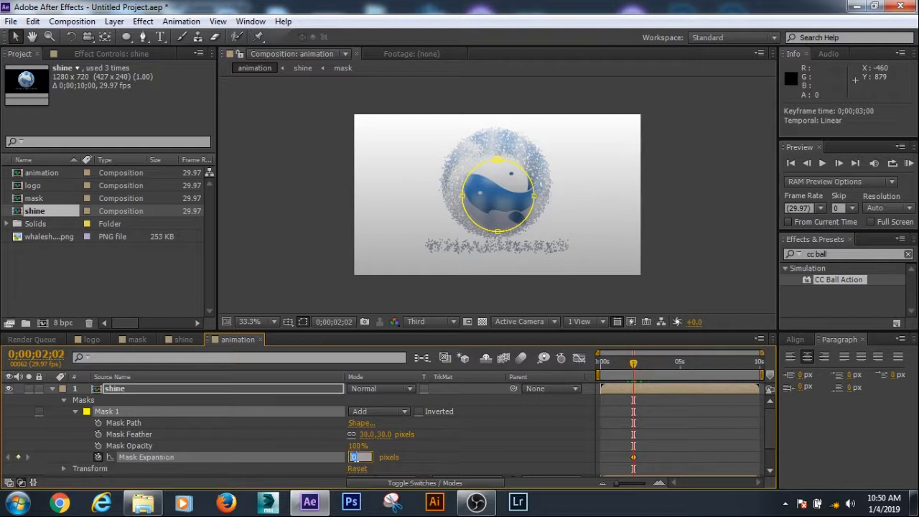
text(-64)
key(Return)
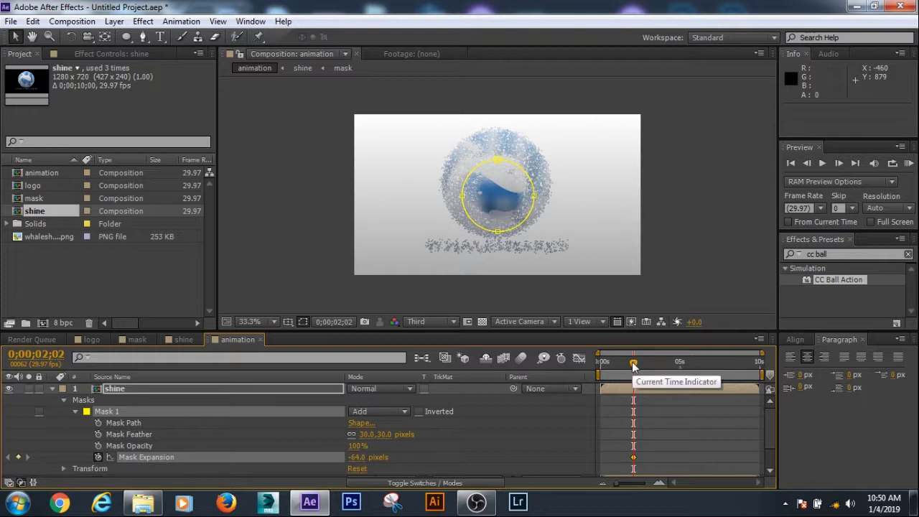
At 0;00;04;02, set Mask Expansion to 1000 pixels to reveal the whole logo
drag(634, 366, 668, 365)
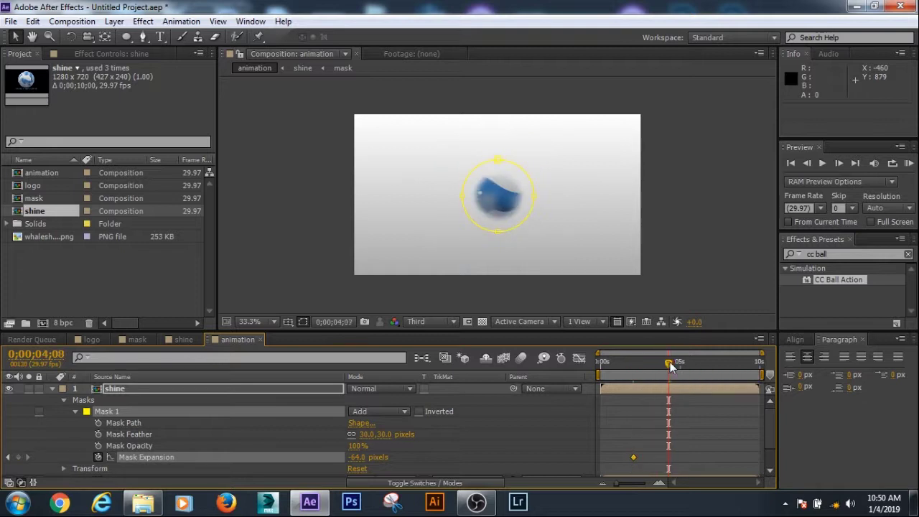
drag(671, 366, 665, 366)
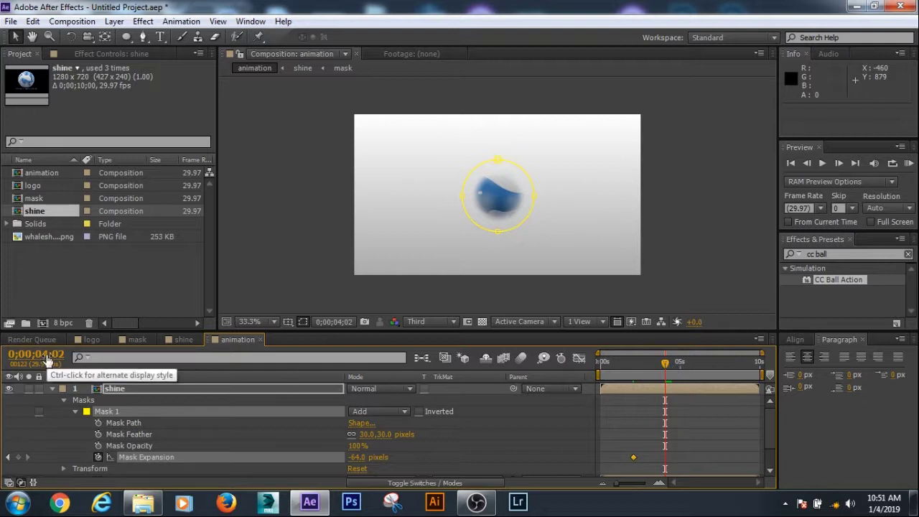
click(47, 356)
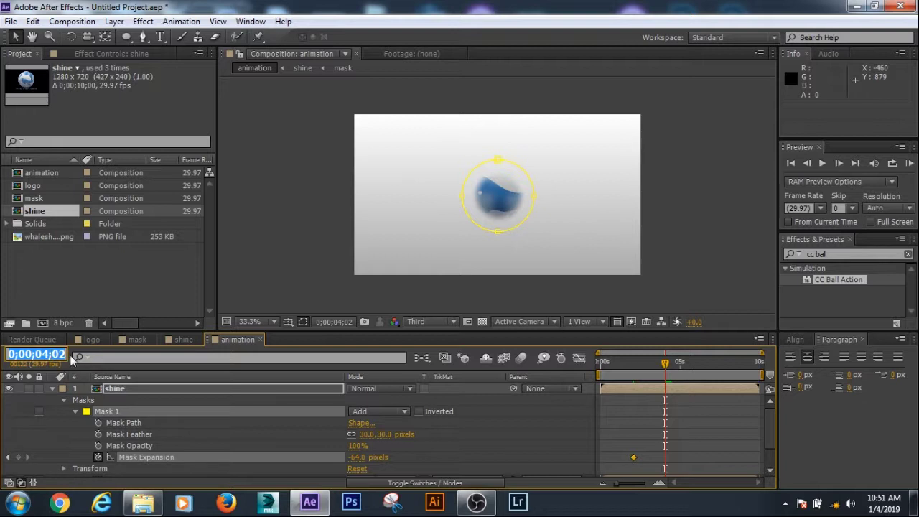
key(Return)
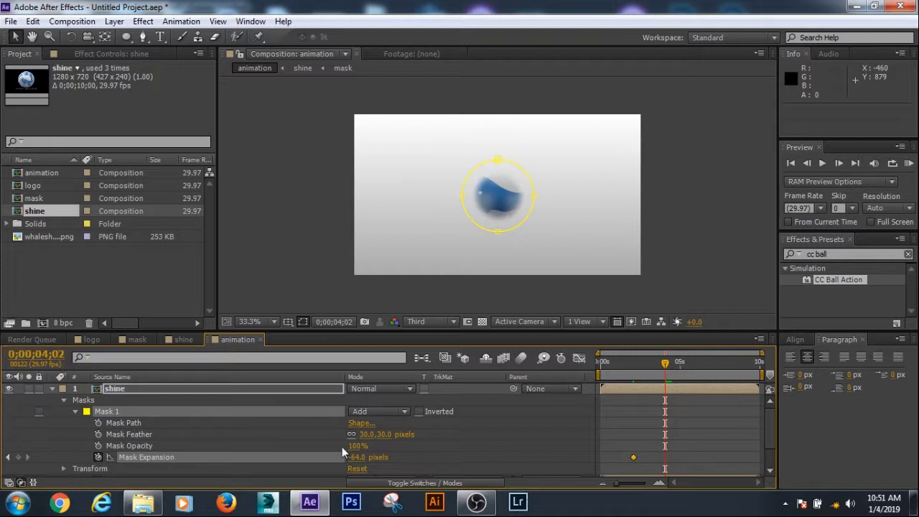
click(357, 457)
text(1000)
key(Return)
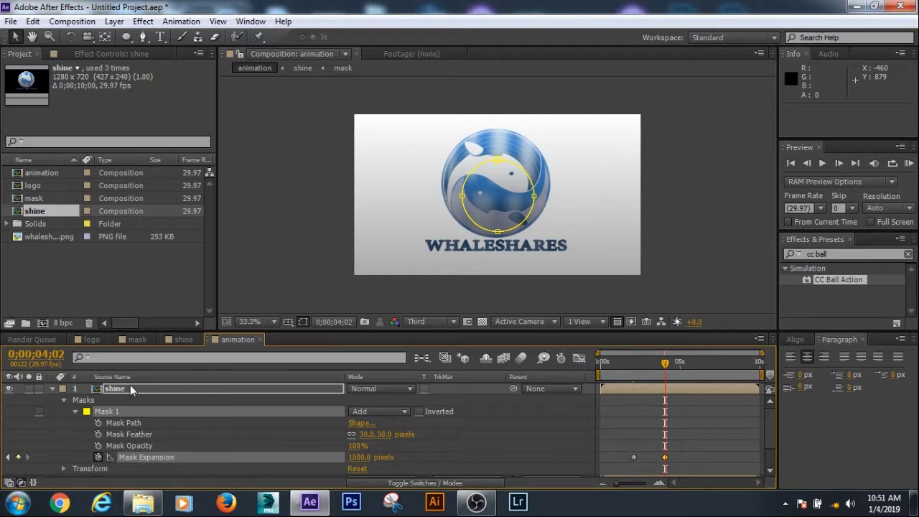
Select the top shine layer and reveal its Transform properties
click(130, 385)
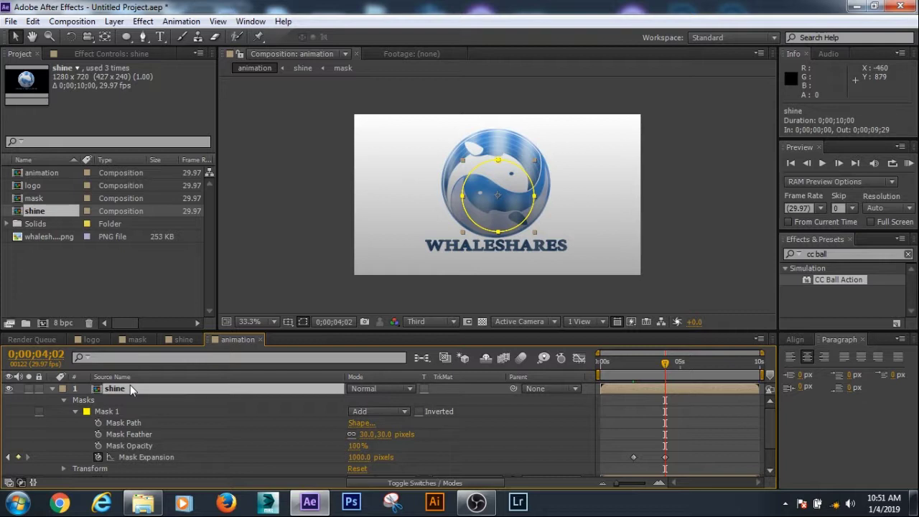
mouse_move(769, 428)
mouse_down()
mouse_move(771, 436)
mouse_move(771, 426)
mouse_up()
key(ctrl+grave)
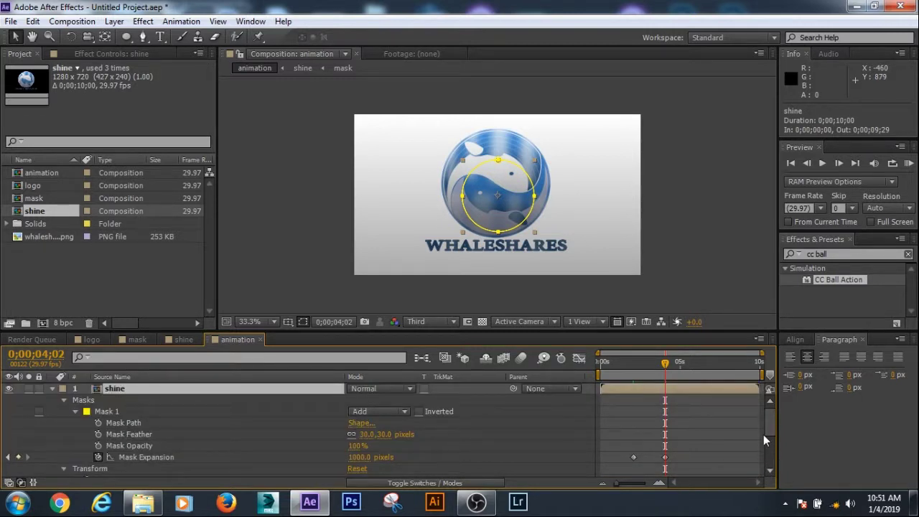
drag(771, 425, 770, 450)
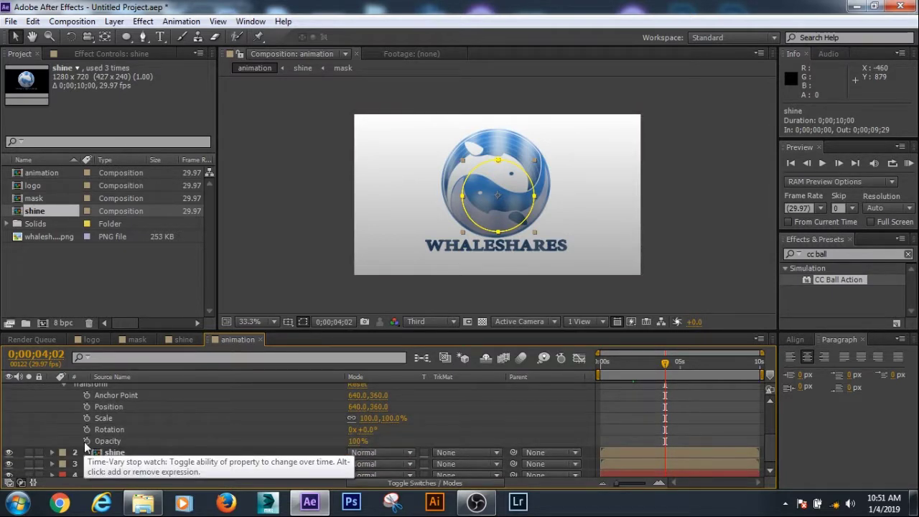
Add Opacity keyframes at 0;00;04;02 and 0;00;02;15, both at 100%
click(87, 441)
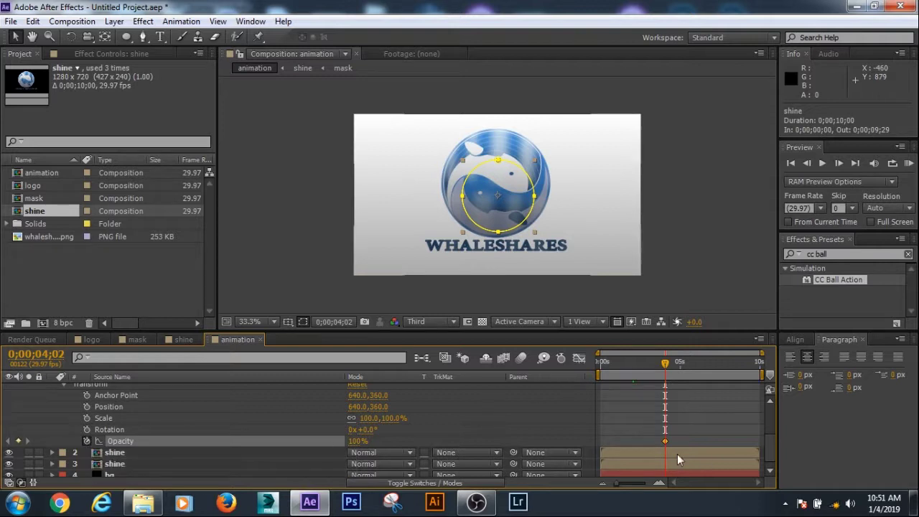
drag(670, 368, 639, 364)
click(60, 353)
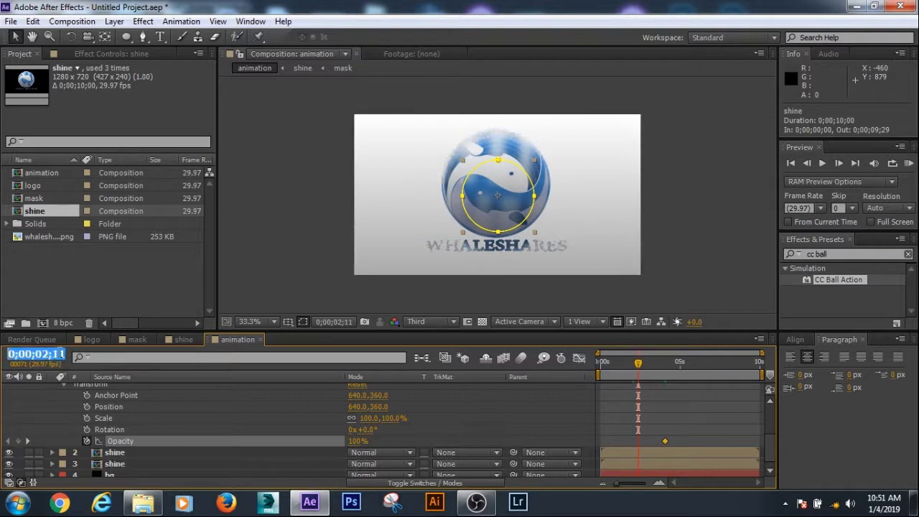
key(Return)
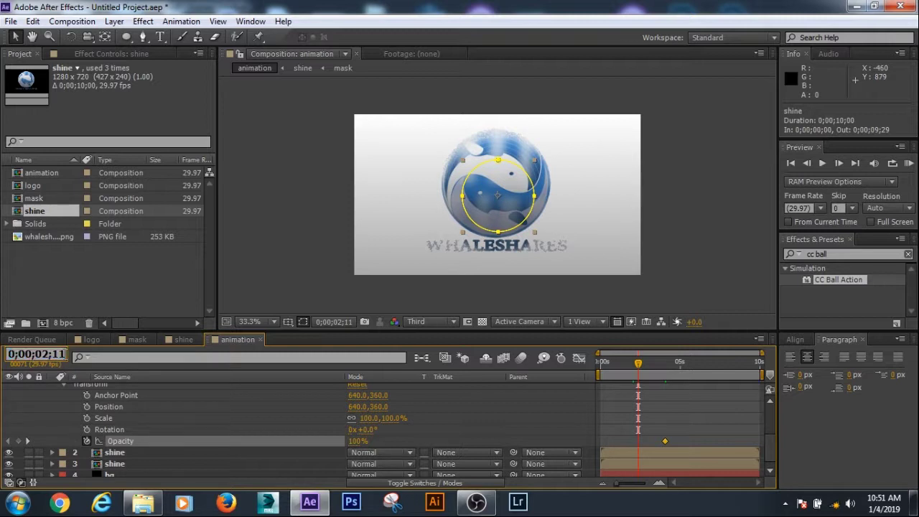
drag(62, 357, 65, 357)
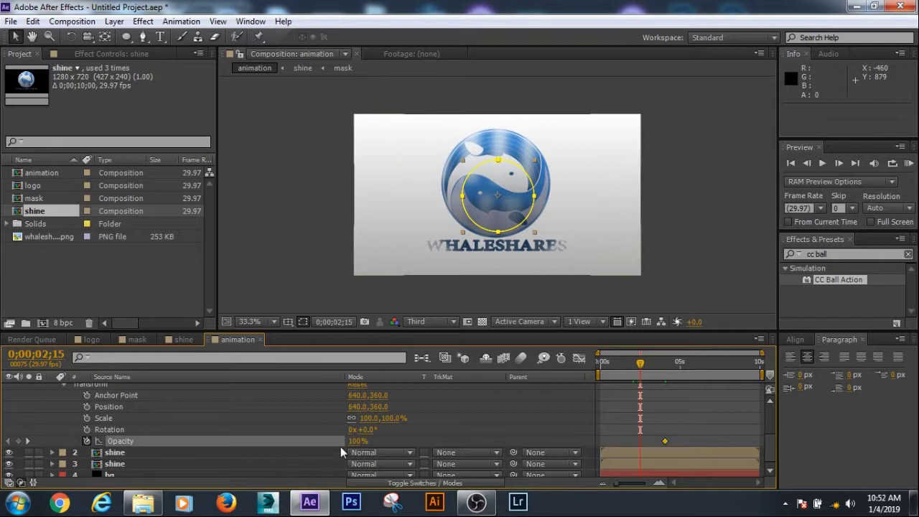
click(18, 442)
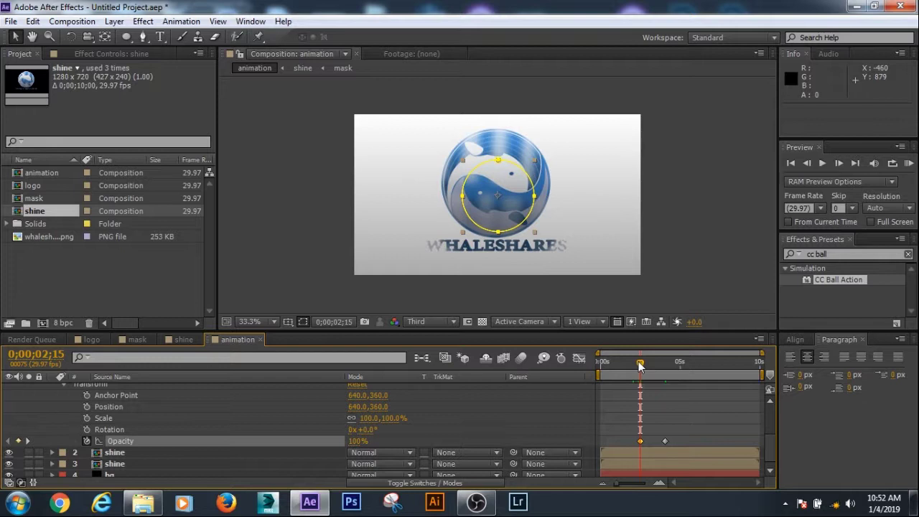
Enter 0;00;02;02 as the current time
drag(641, 364, 632, 365)
click(35, 354)
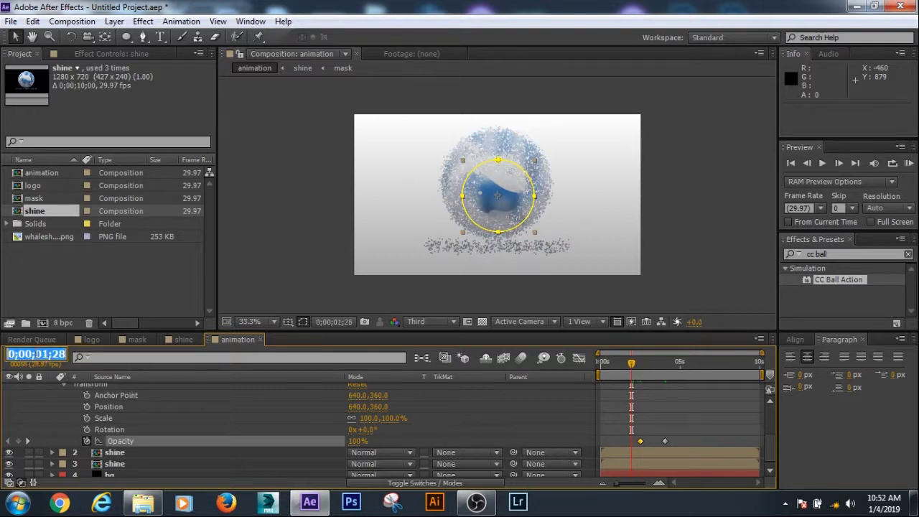
key(Return)
click(36, 354)
text(0;00;02;28)
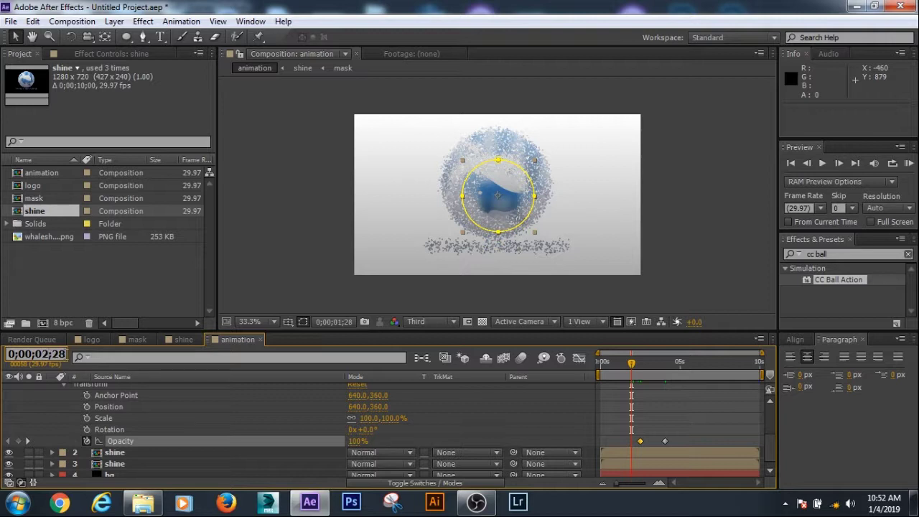
key(BackSpace)
key(BackSpace)
text(0)
text(2)
key(Return)
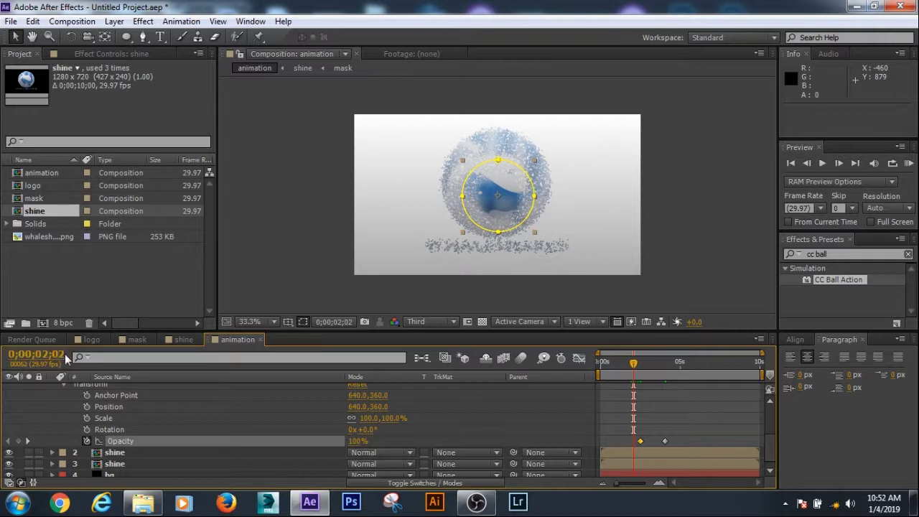
Try 0% opacity at 0;00;02;02, then delete that extra Opacity keyframe
click(355, 442)
text(0)
key(Return)
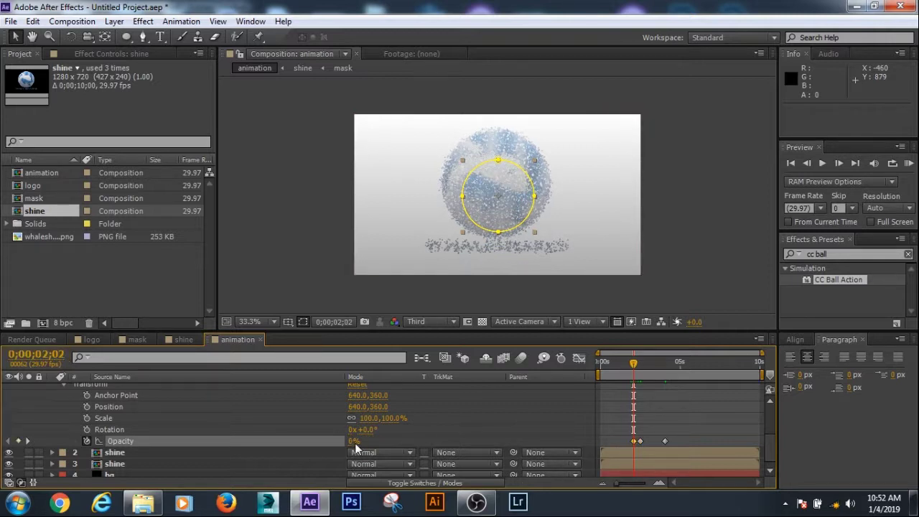
click(665, 441)
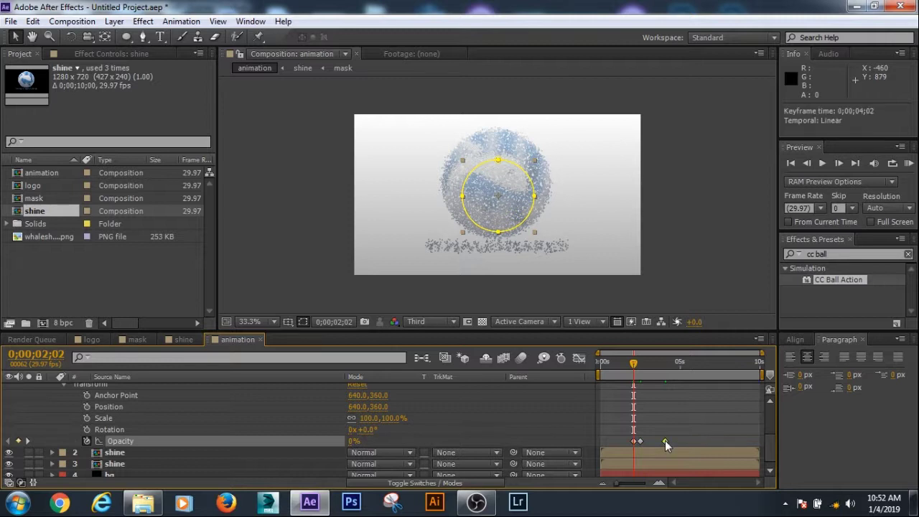
click(18, 441)
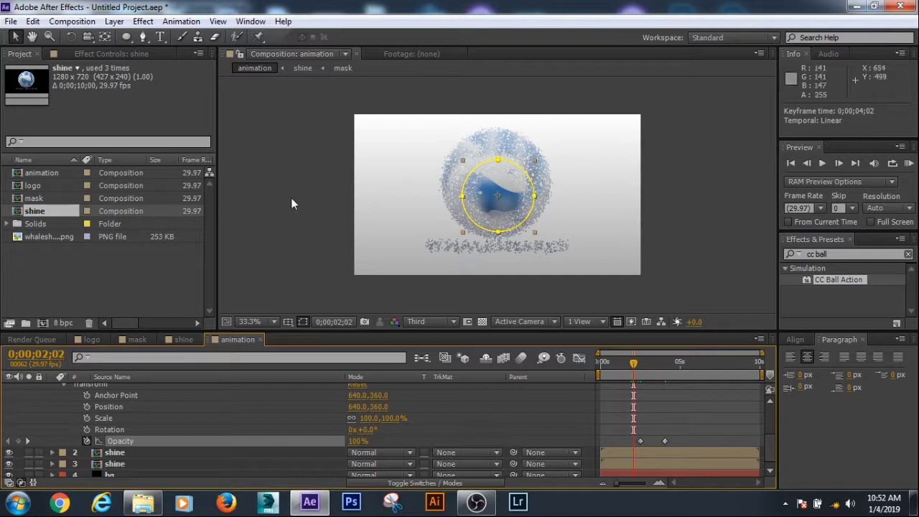
drag(773, 448, 771, 405)
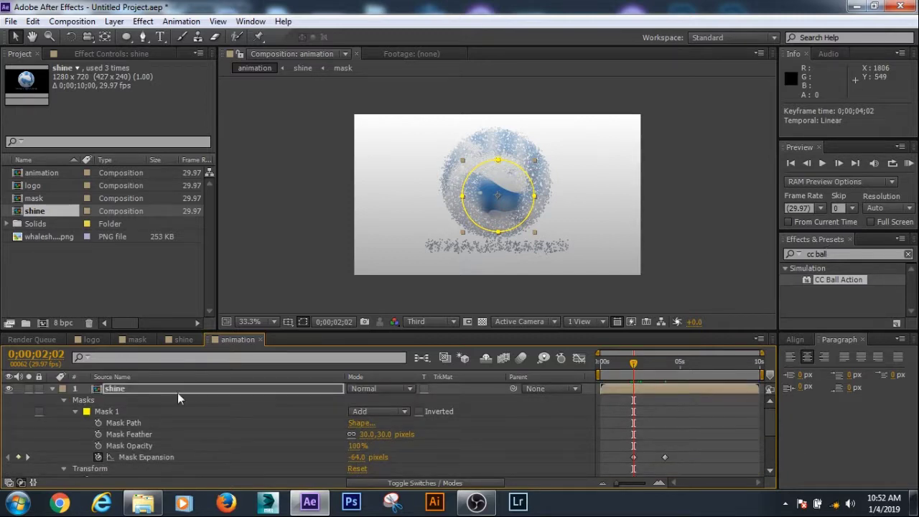
Set the top shine layer's blend mode to Multiply and play a RAM preview
click(53, 389)
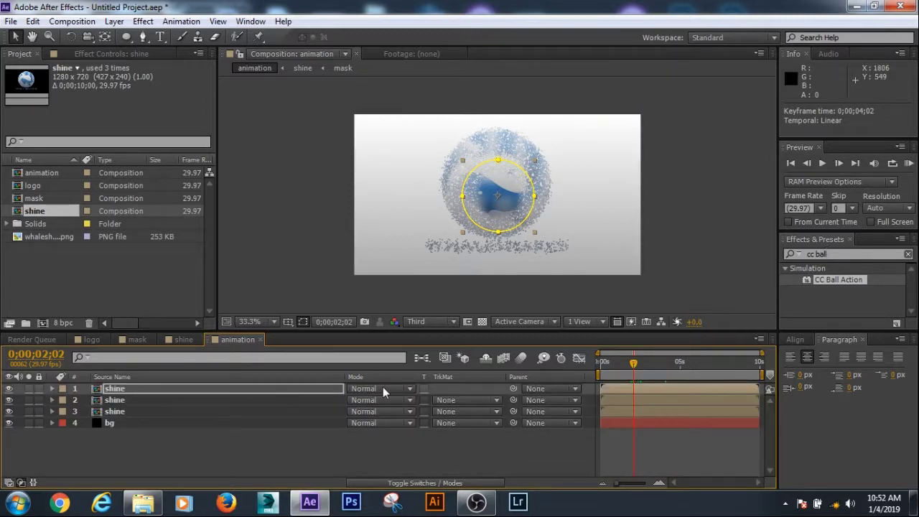
click(381, 389)
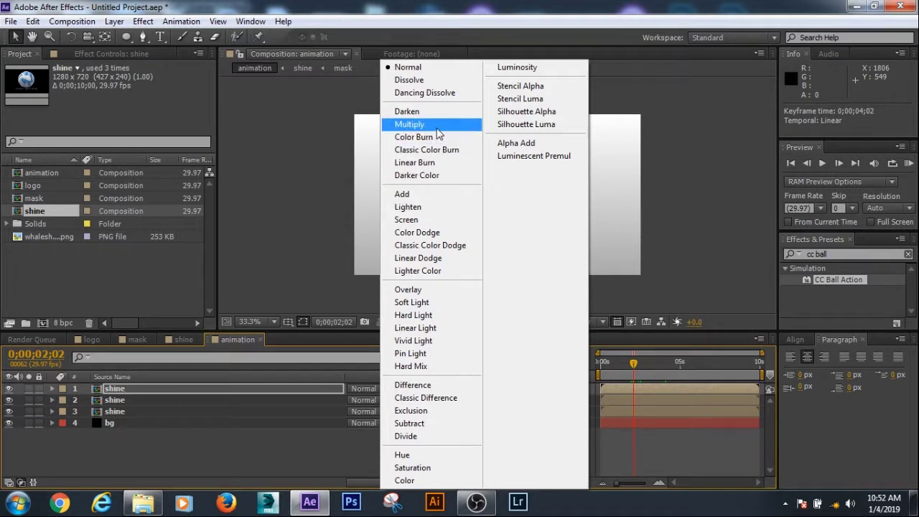
click(437, 128)
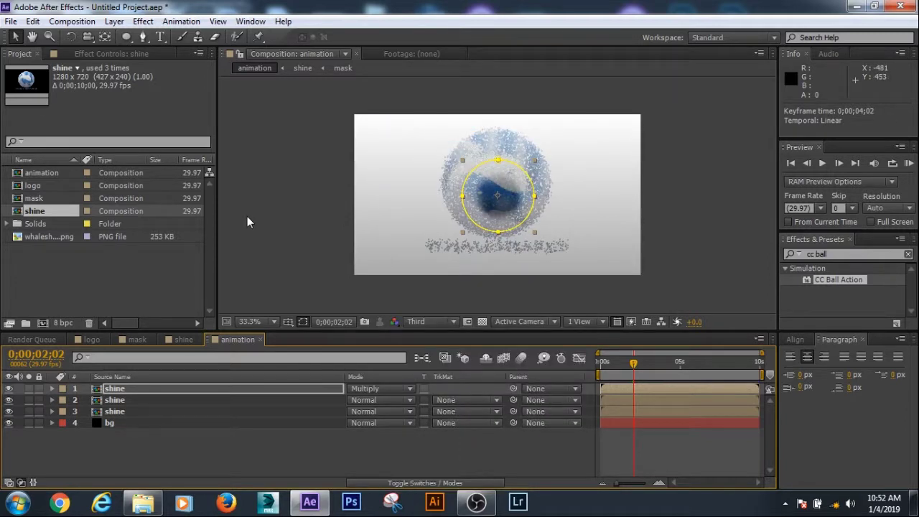
click(247, 217)
key(KP_0)
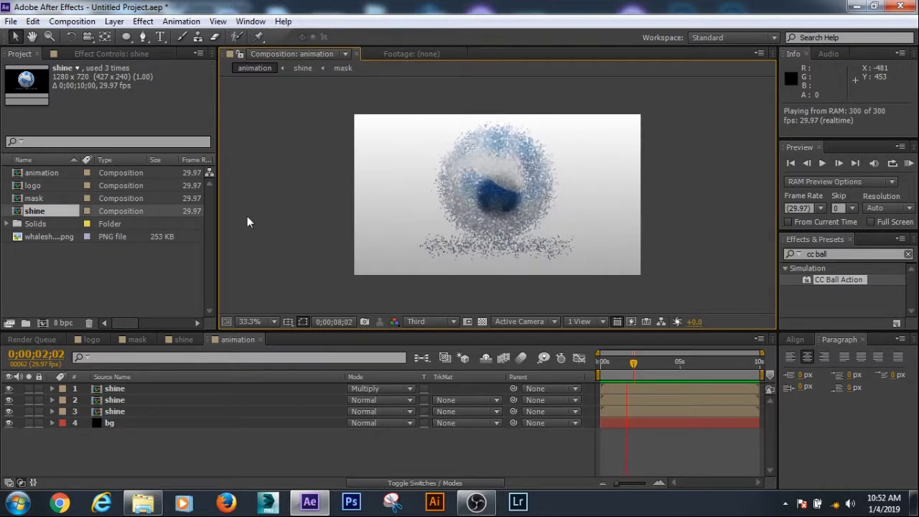
key(space)
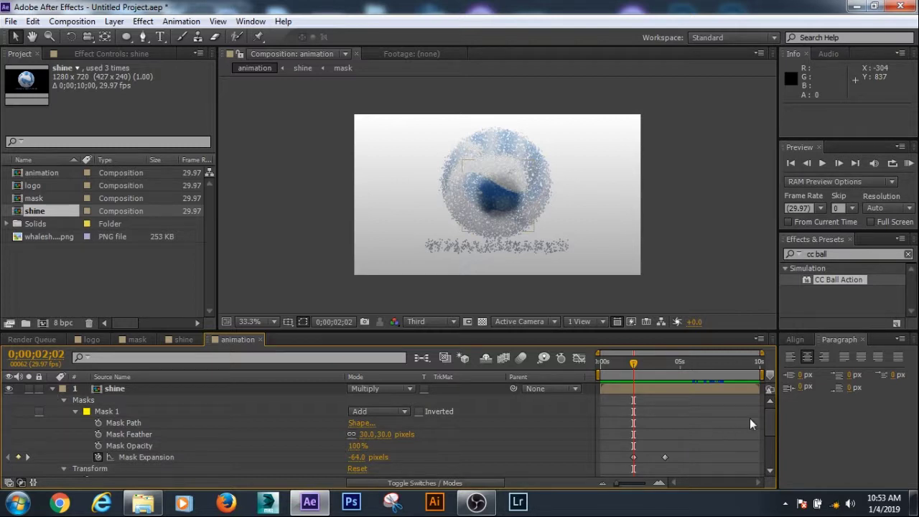
Set the shine layer's opacity to 0% at 0;00;02;14
drag(767, 420, 771, 441)
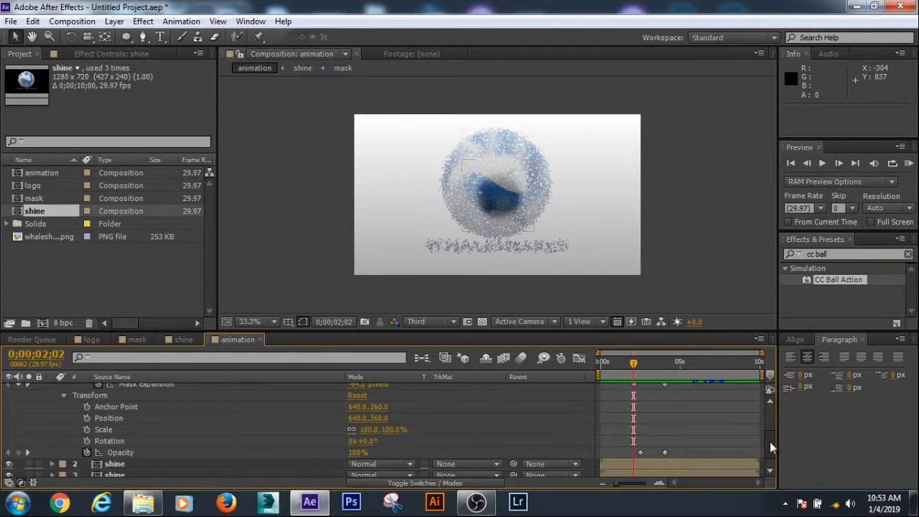
drag(635, 366, 640, 364)
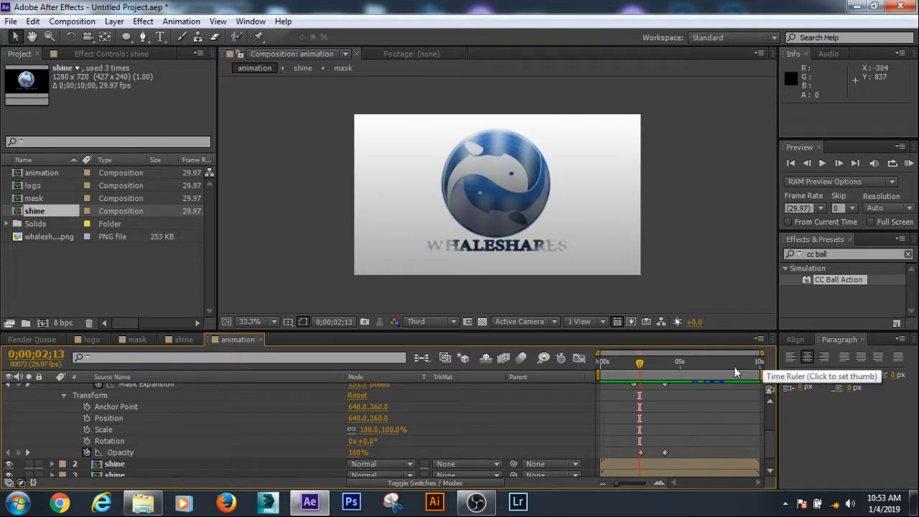
key(Page_Down)
click(357, 452)
text(0)
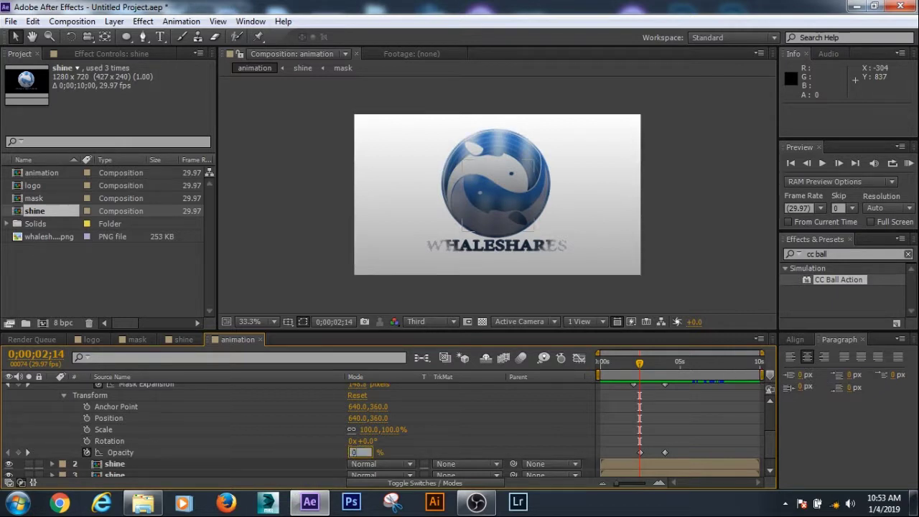
key(Return)
Delete the opacity keyframe at 0;00;02;15 and step back to 2;14
mouse_move(639, 363)
mouse_down()
mouse_move(667, 368)
mouse_move(639, 379)
mouse_up()
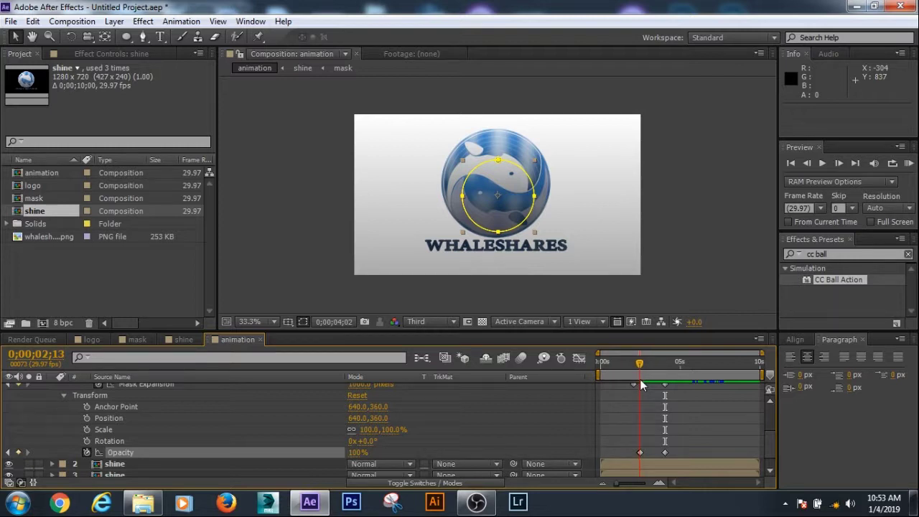
drag(640, 379, 645, 379)
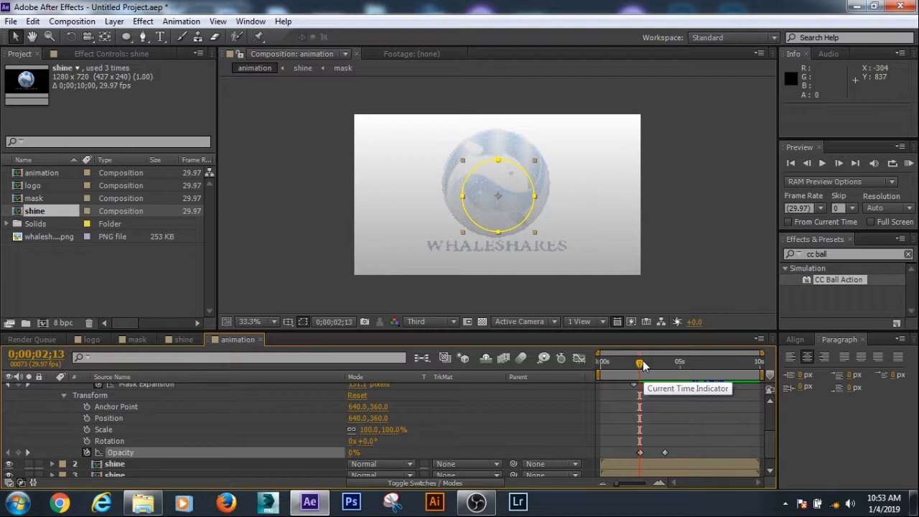
drag(643, 365, 643, 365)
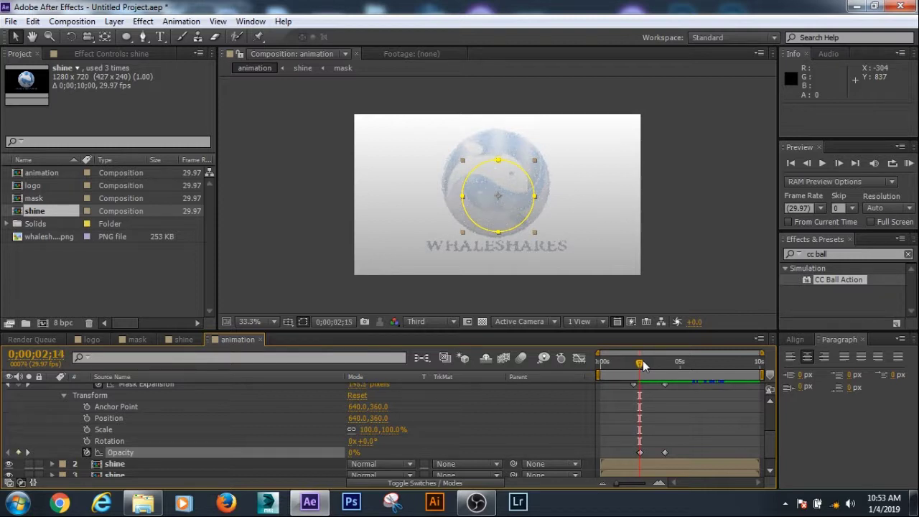
key(Page_Down)
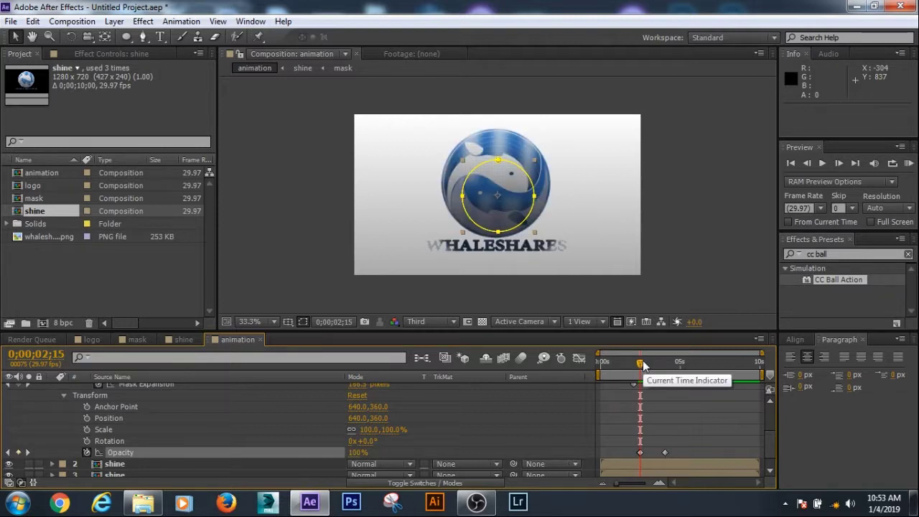
click(640, 452)
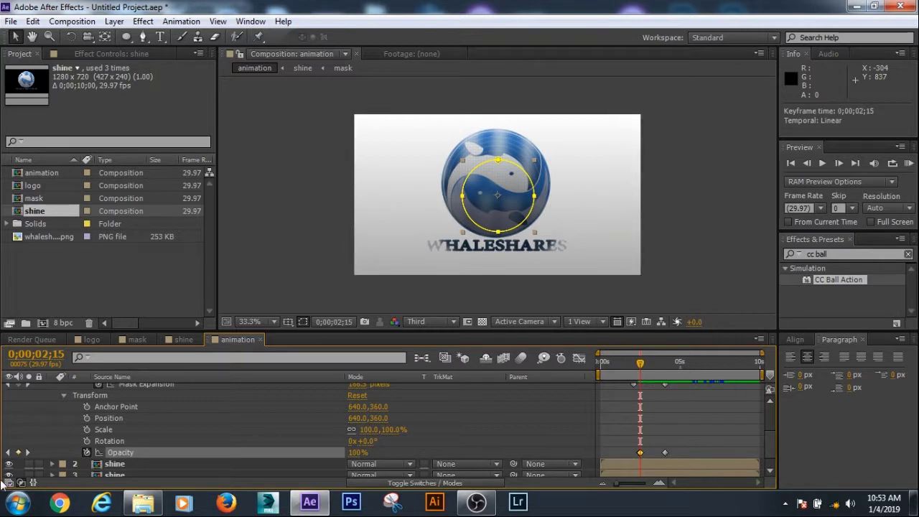
click(18, 453)
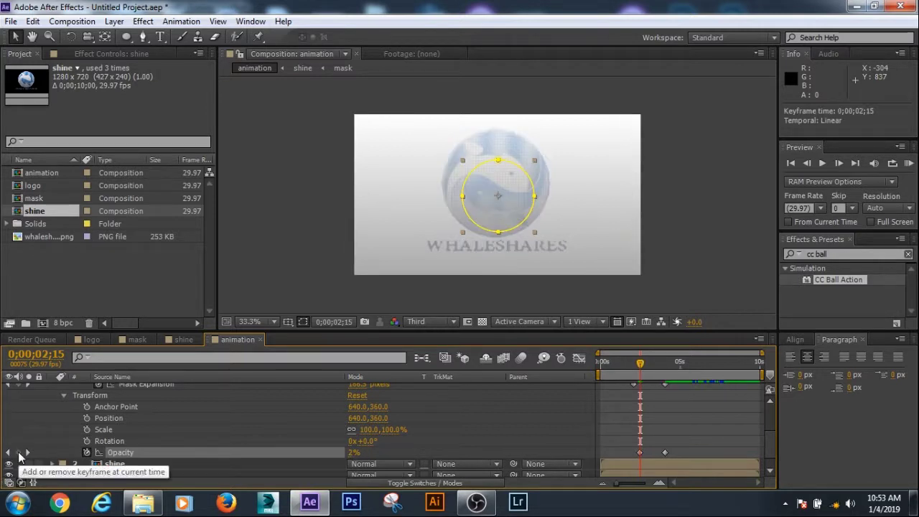
key(Page_Up)
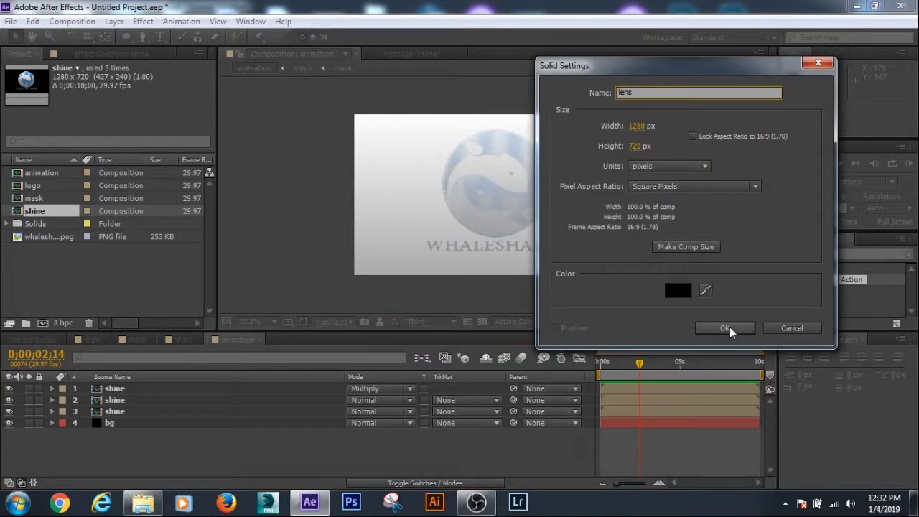
Create the black lens solid and apply Lens Flare to it
click(726, 329)
click(837, 255)
text(lens flare)
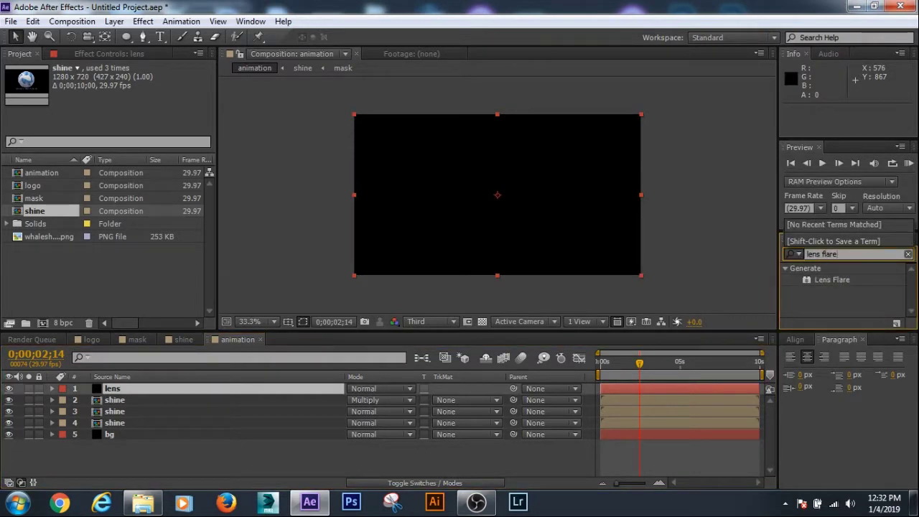
double_click(834, 281)
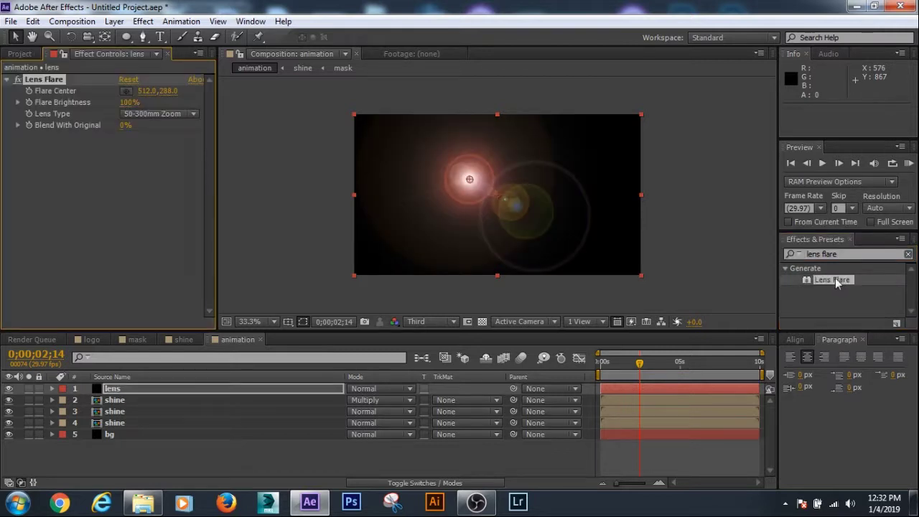
Set the flare to 105mm Prime at 150% brightness, centred near the top-right corner
click(146, 115)
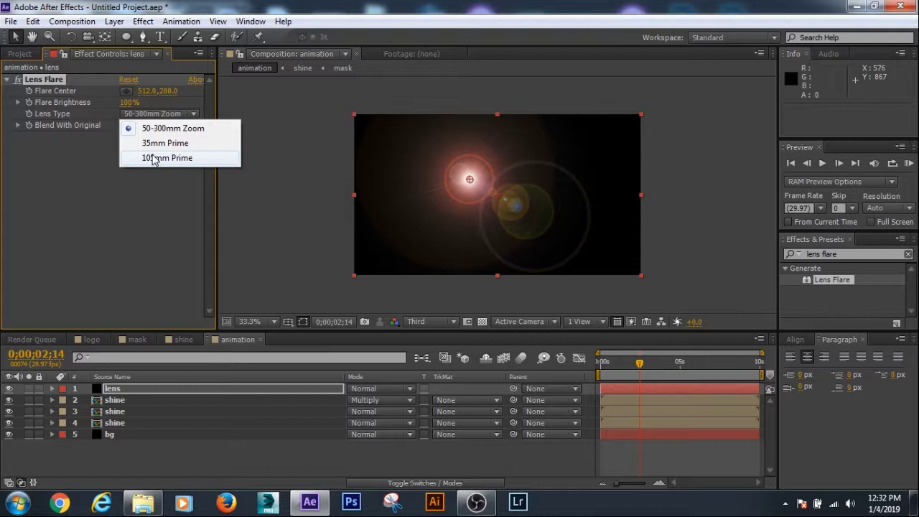
click(154, 158)
click(130, 102)
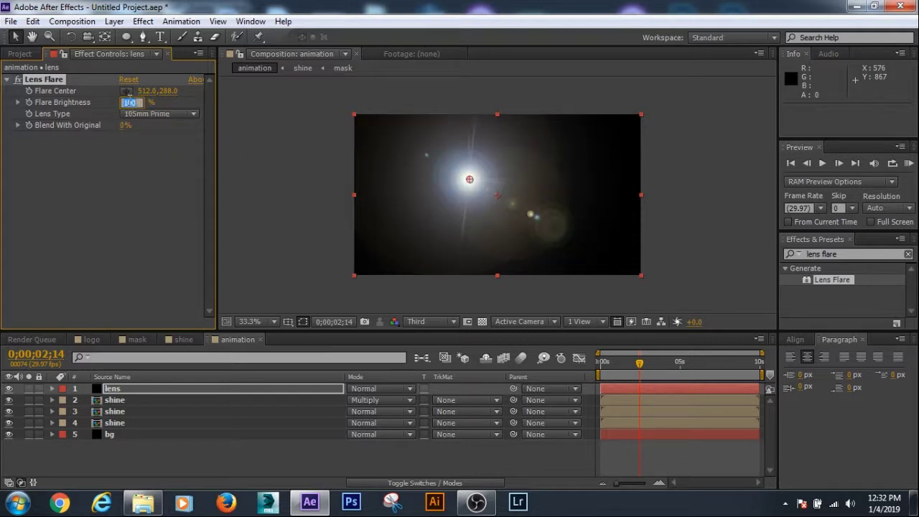
text(15)
key(Return)
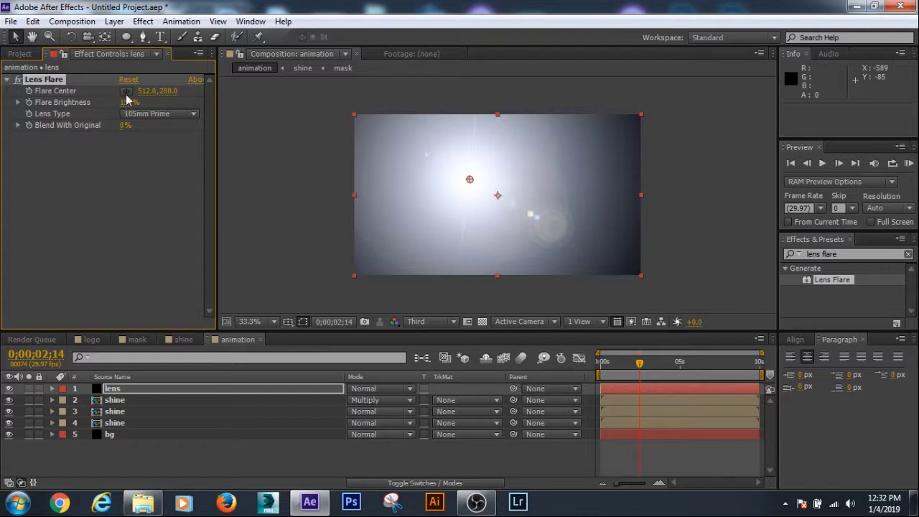
click(125, 91)
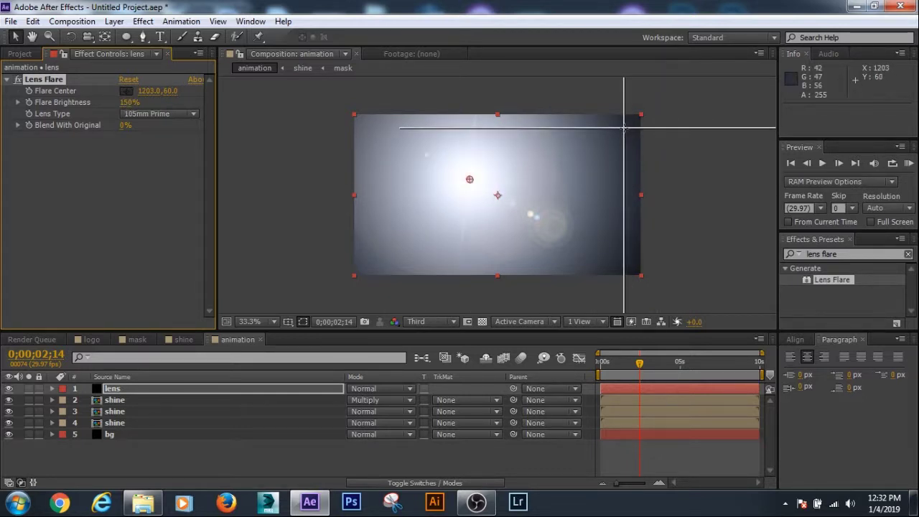
click(624, 129)
click(844, 254)
text(co)
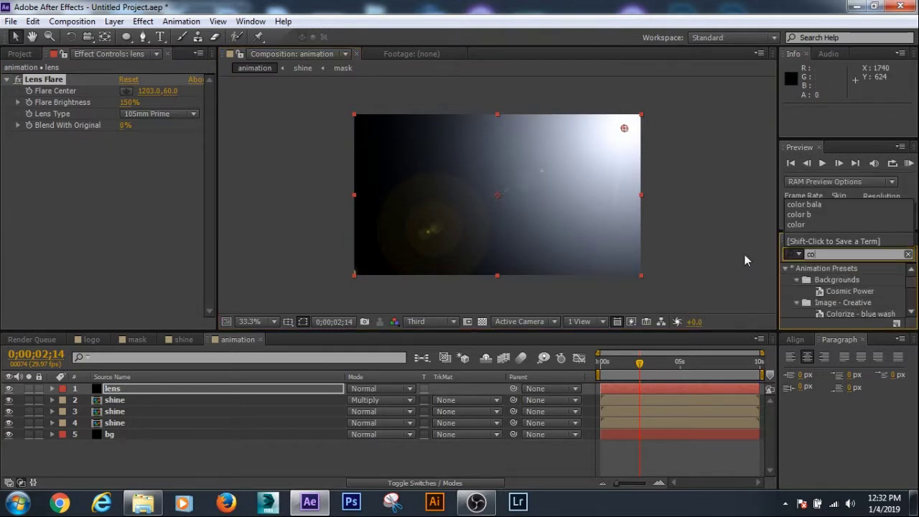
text(lor balance)
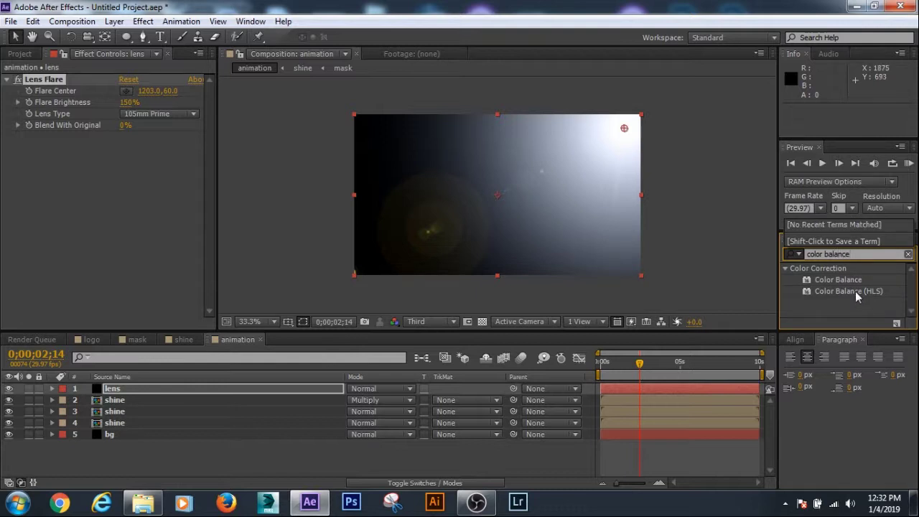
Apply Color Balance (HLS) at Saturation 100 to the lens layer and set its mode to Screen
click(856, 293)
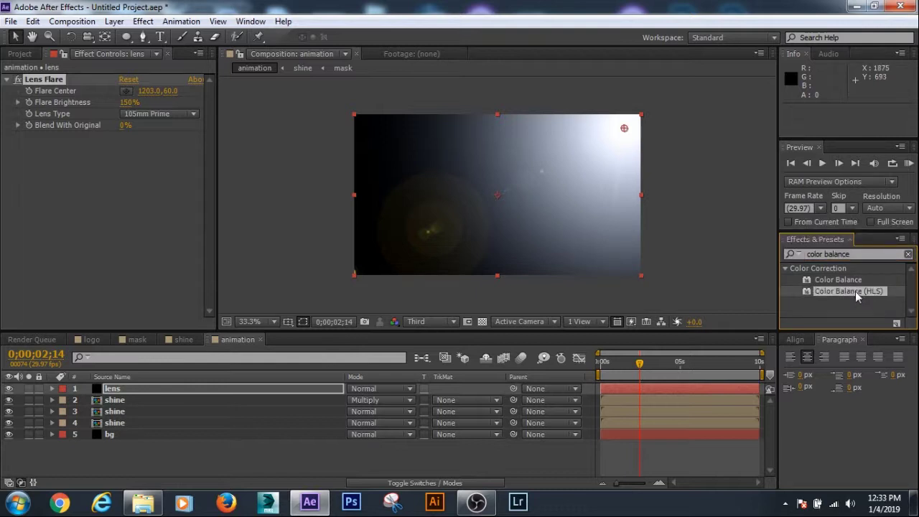
double_click(855, 291)
drag(125, 206, 205, 204)
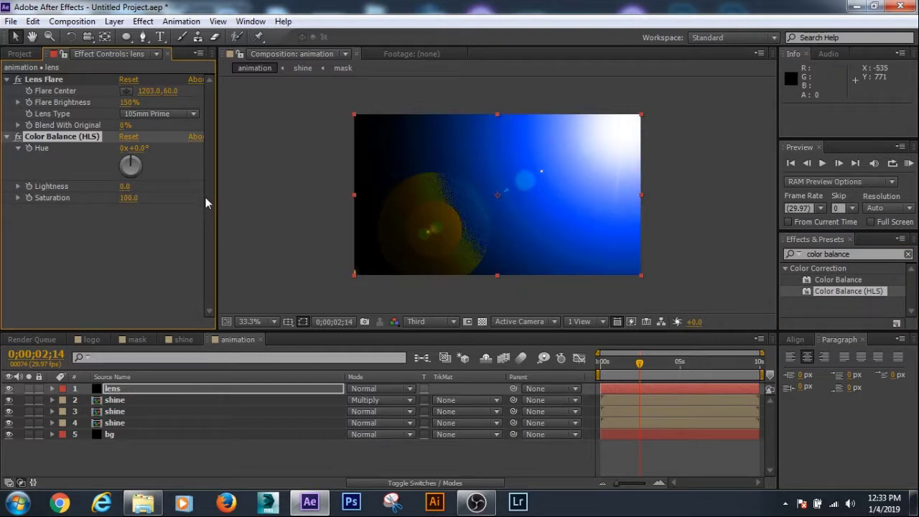
click(184, 388)
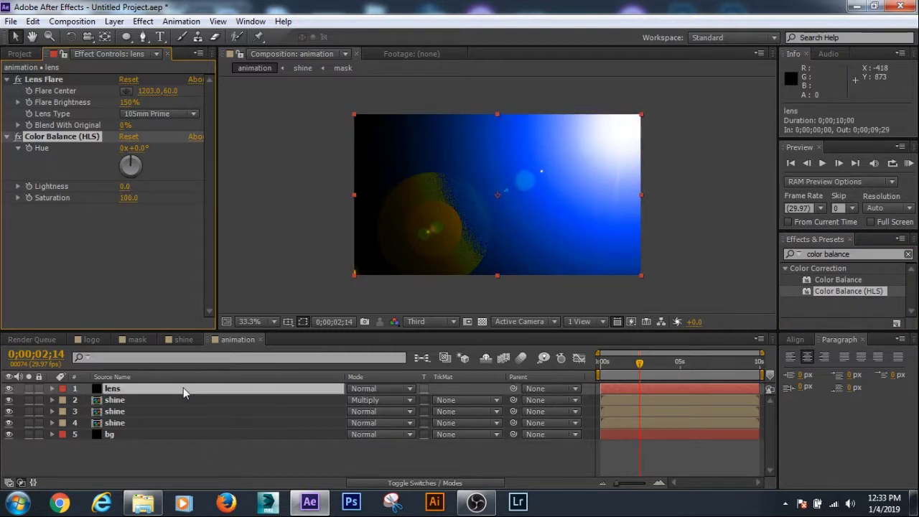
click(363, 388)
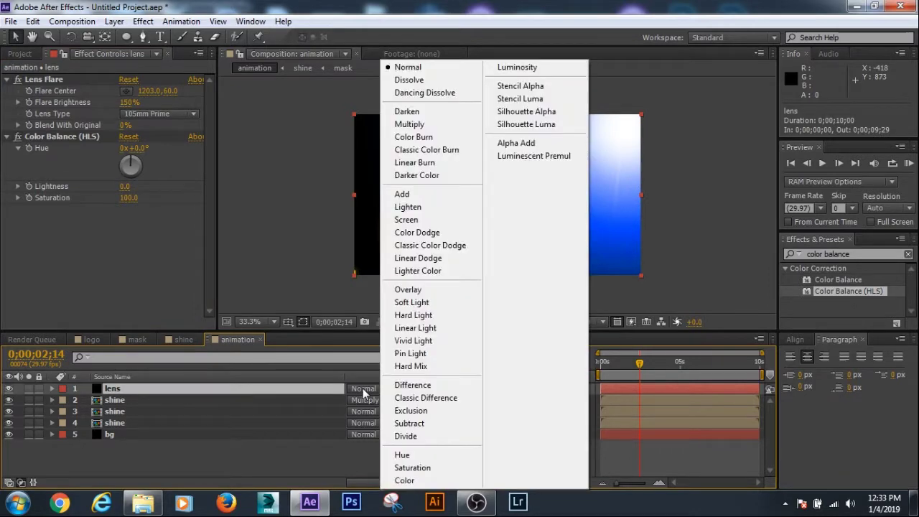
click(423, 224)
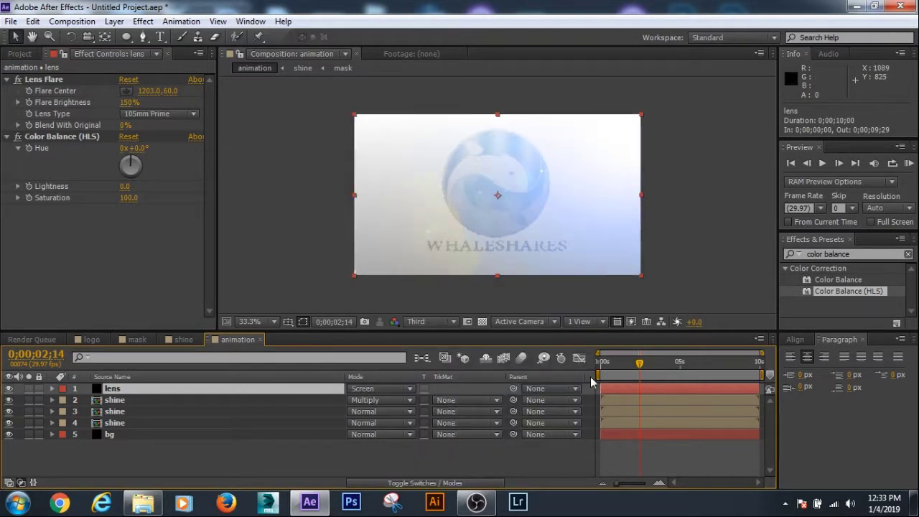
Add a new black solid named 'lens 2' from the timeline's right-click menu
right_click(205, 463)
mouse_move(319, 318)
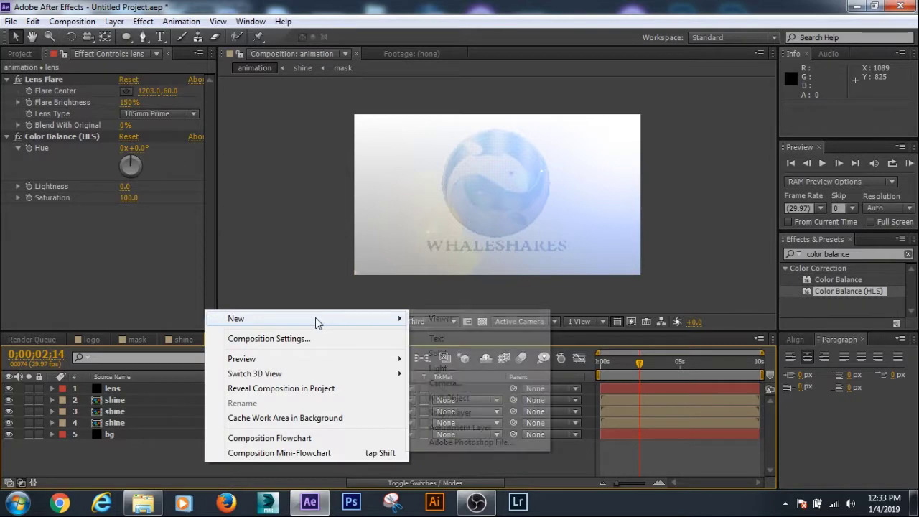
click(470, 352)
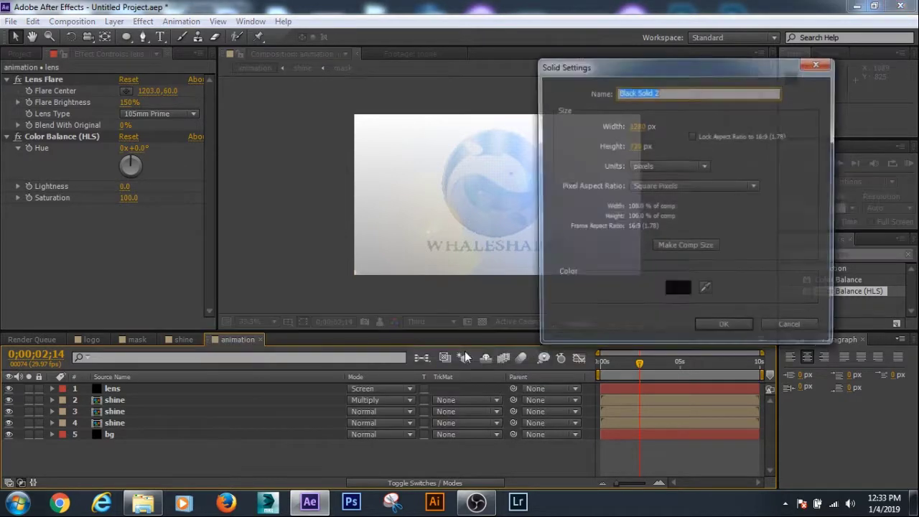
text(lens)
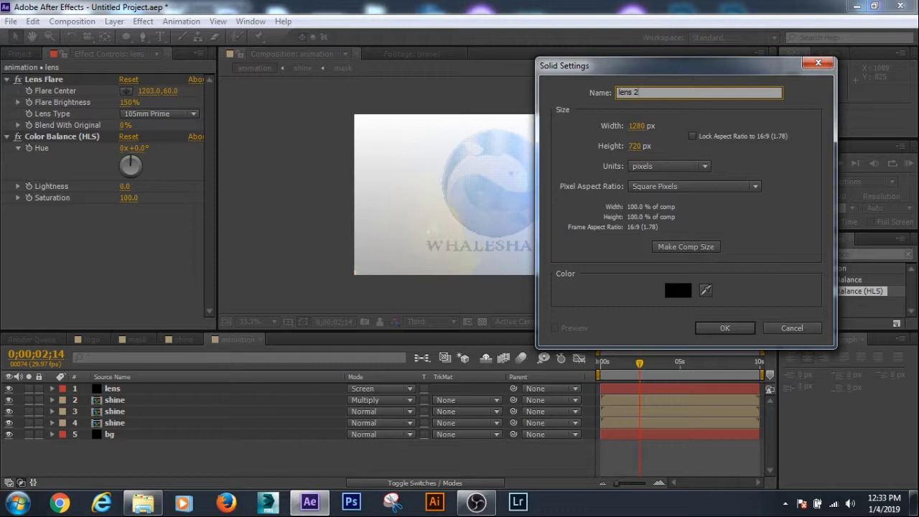
click(721, 325)
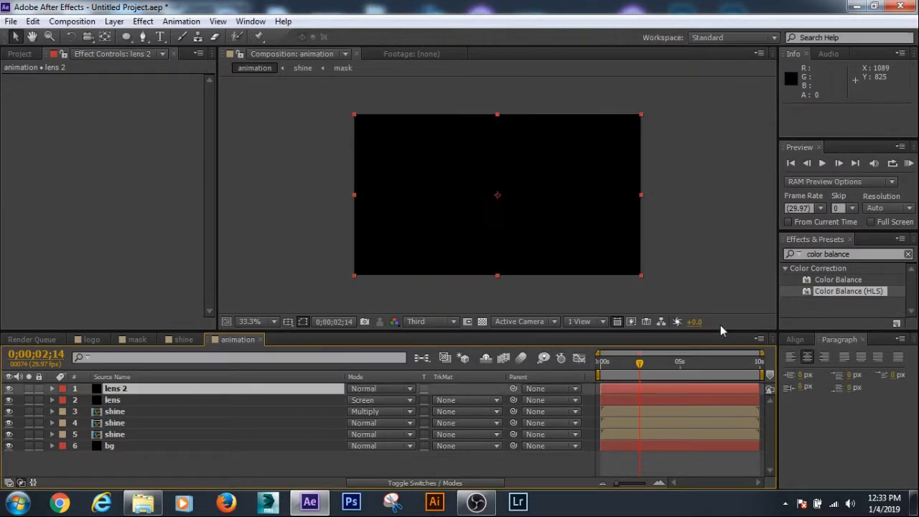
click(871, 254)
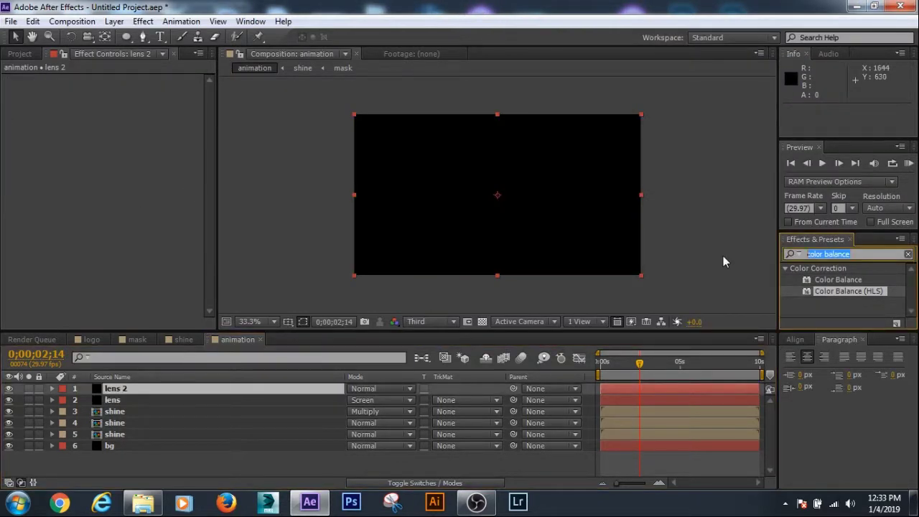
text(lens flare)
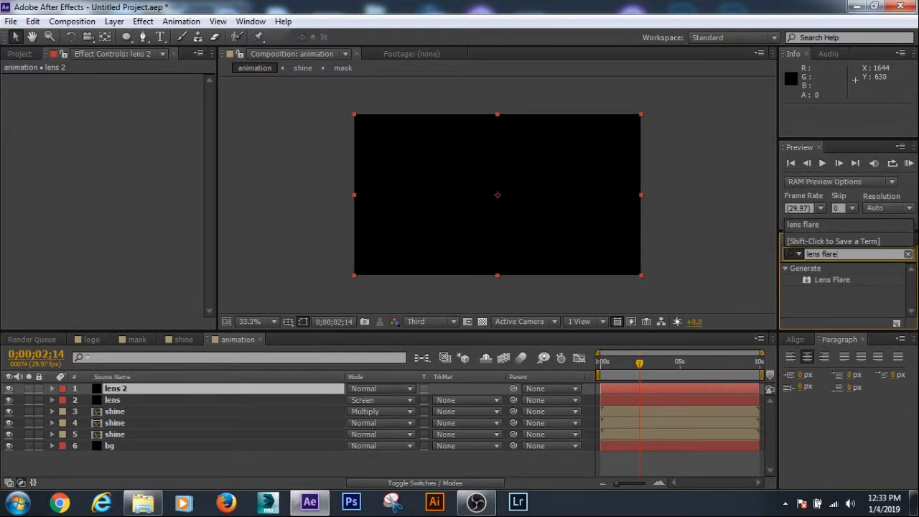
Apply Lens Flare to lens 2, centre it near the top-left, and return to 0;00;00;00
double_click(835, 279)
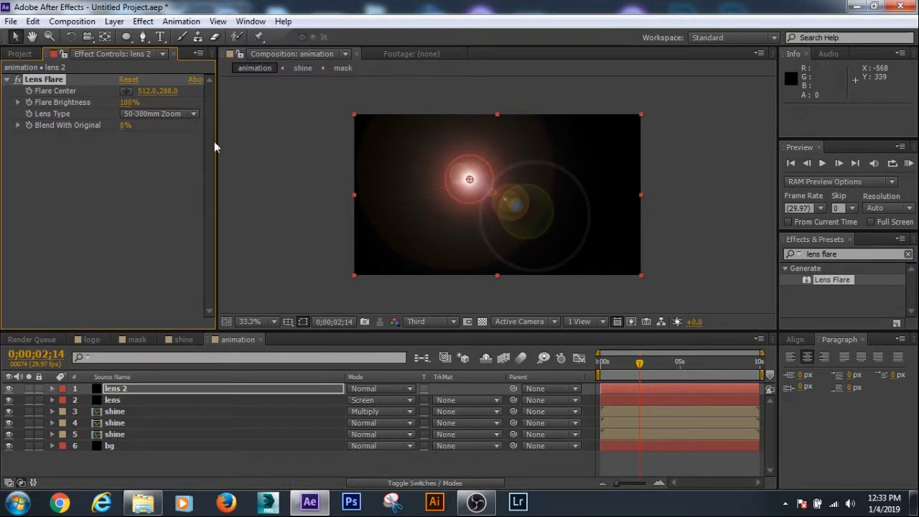
click(127, 92)
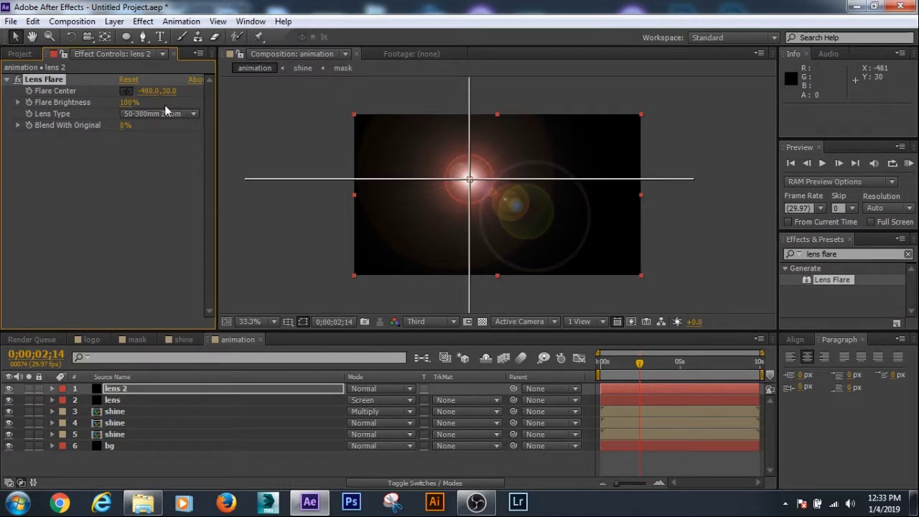
click(377, 133)
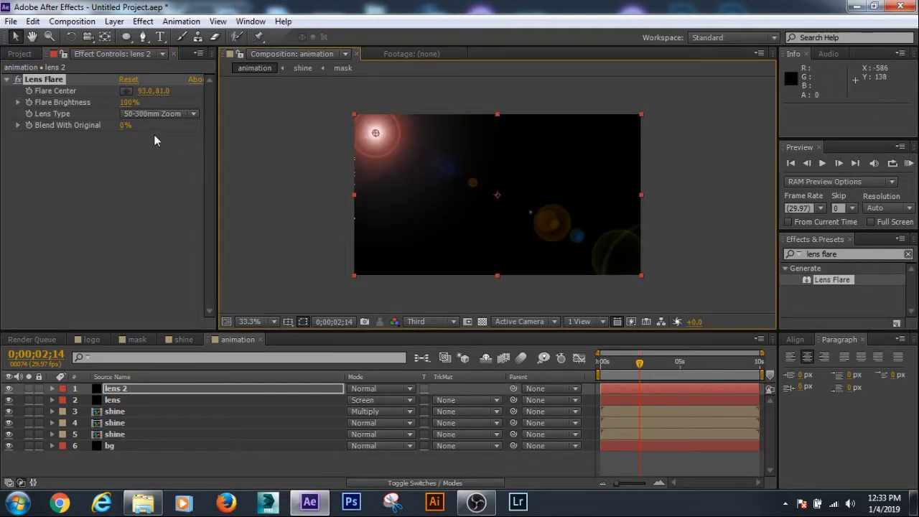
click(62, 103)
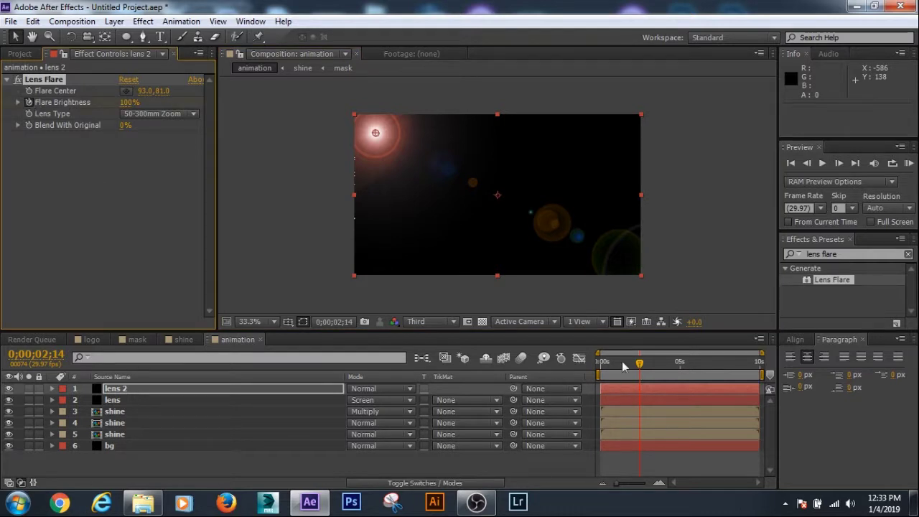
drag(640, 363, 601, 364)
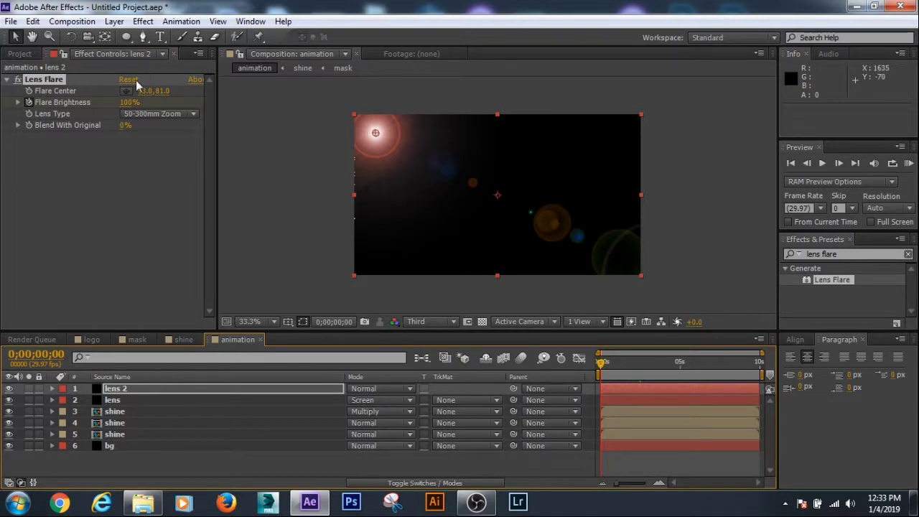
Set lens 2's Flare Brightness to 200% at 0;00;00;00
click(129, 102)
text(2)
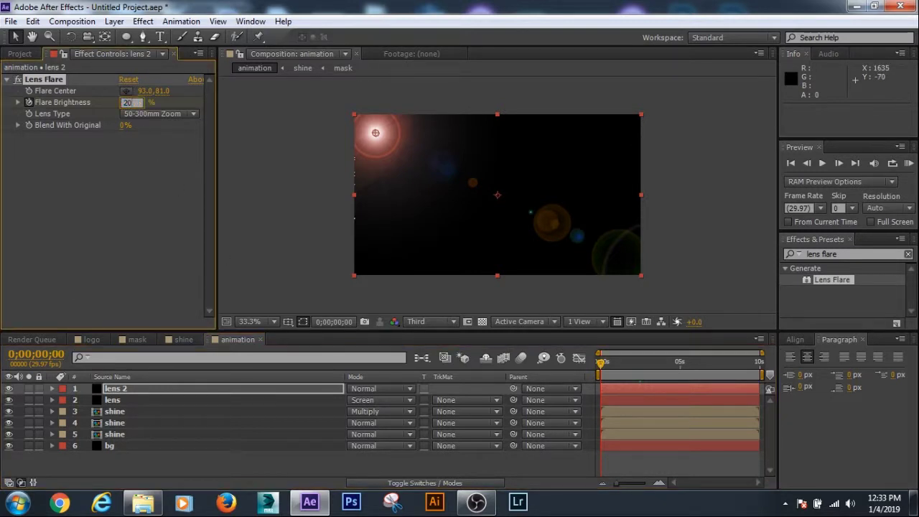
key(Return)
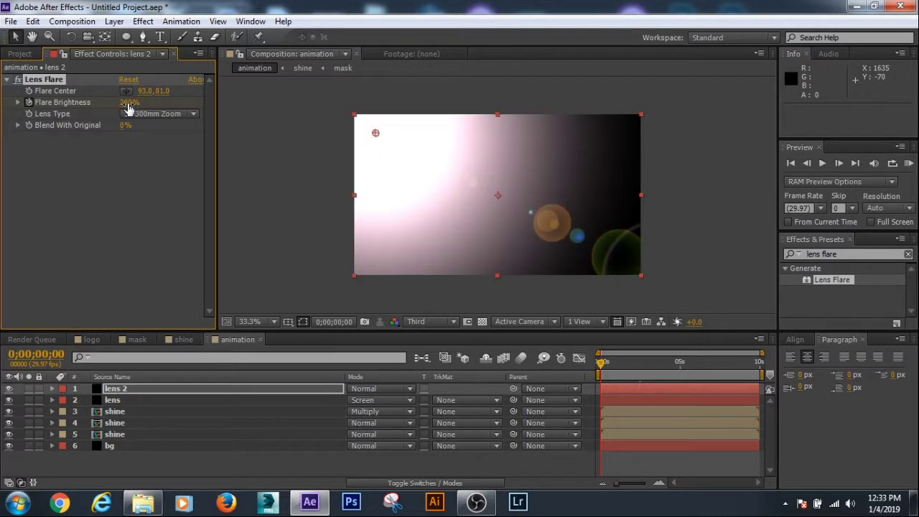
Key Flare Brightness at 100% at 0;00;00;15, then scrub back to the start to review
drag(601, 362, 609, 367)
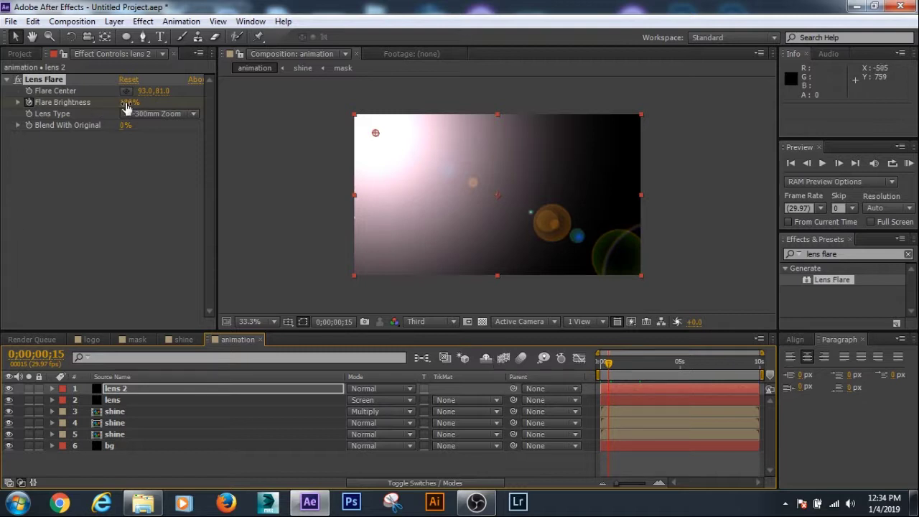
click(126, 104)
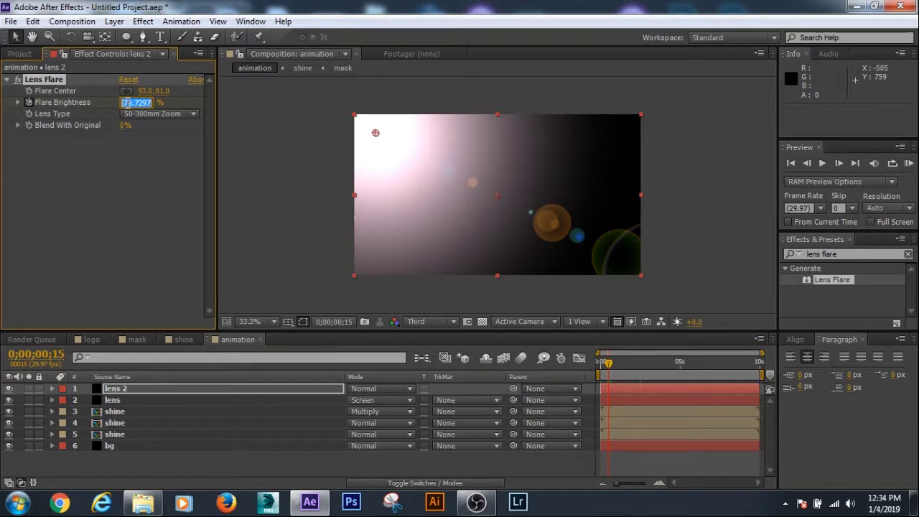
text(100)
key(Return)
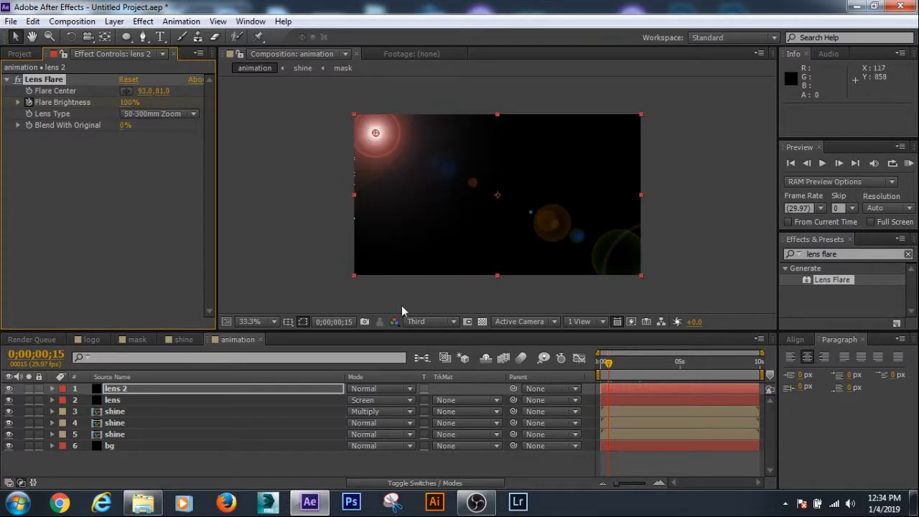
drag(608, 365, 623, 365)
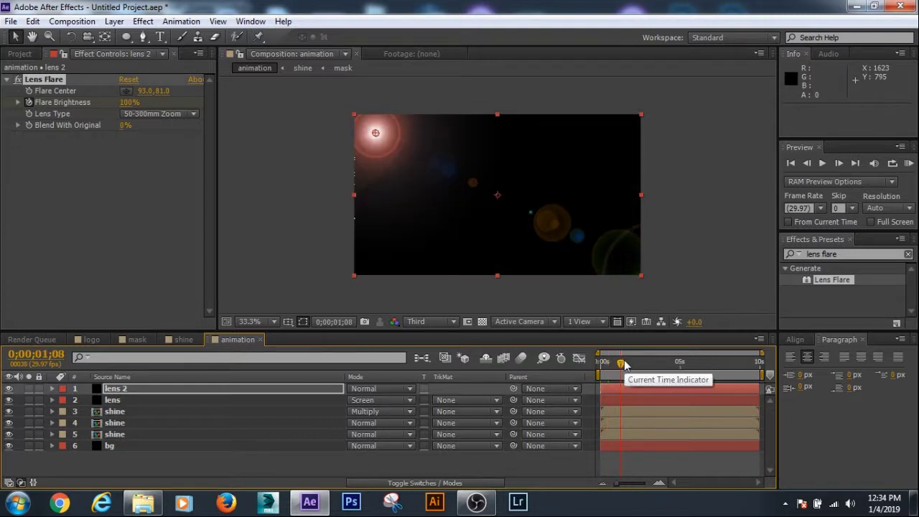
drag(646, 364, 565, 368)
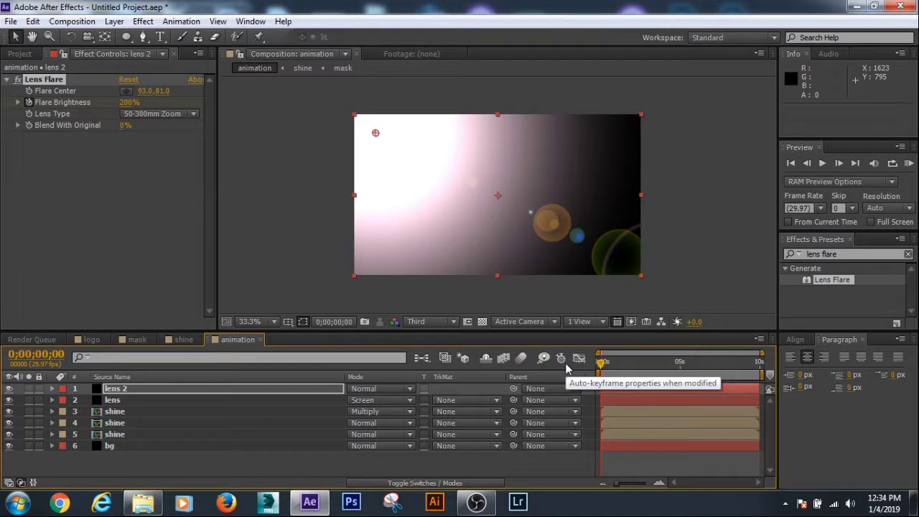
click(152, 386)
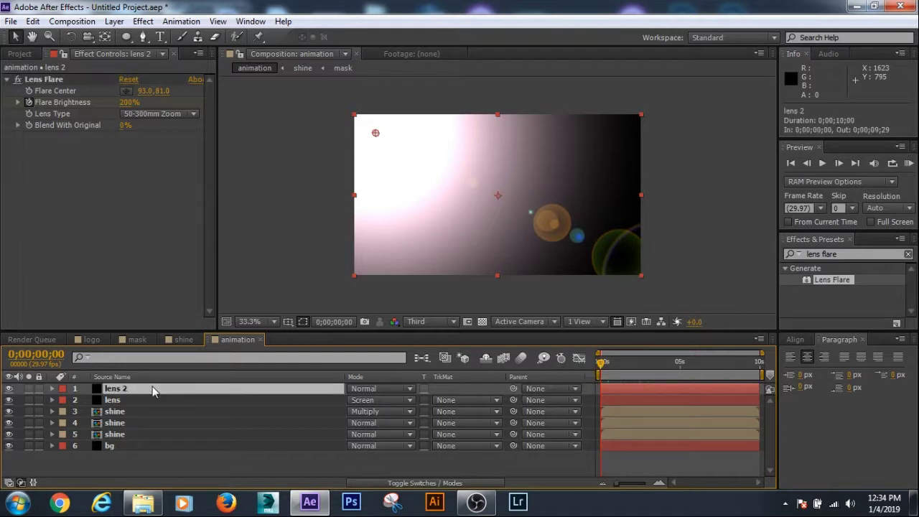
key(p)
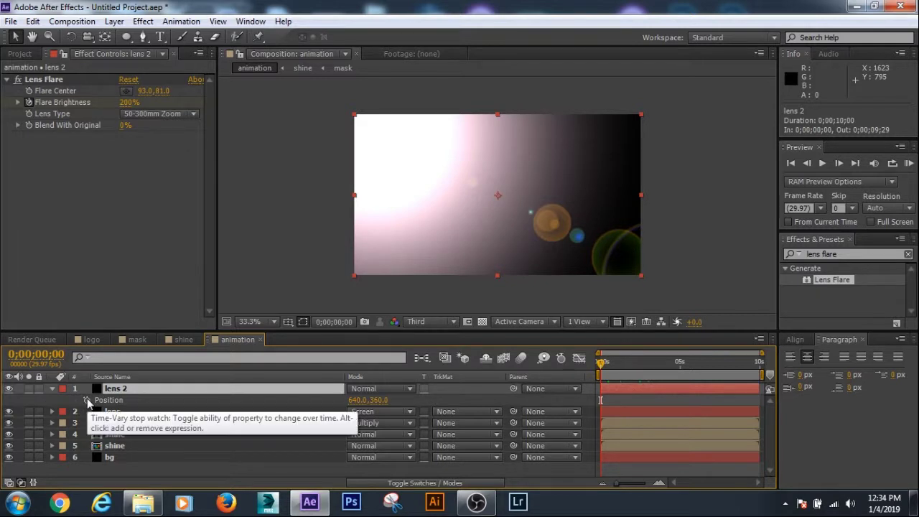
drag(602, 361, 615, 370)
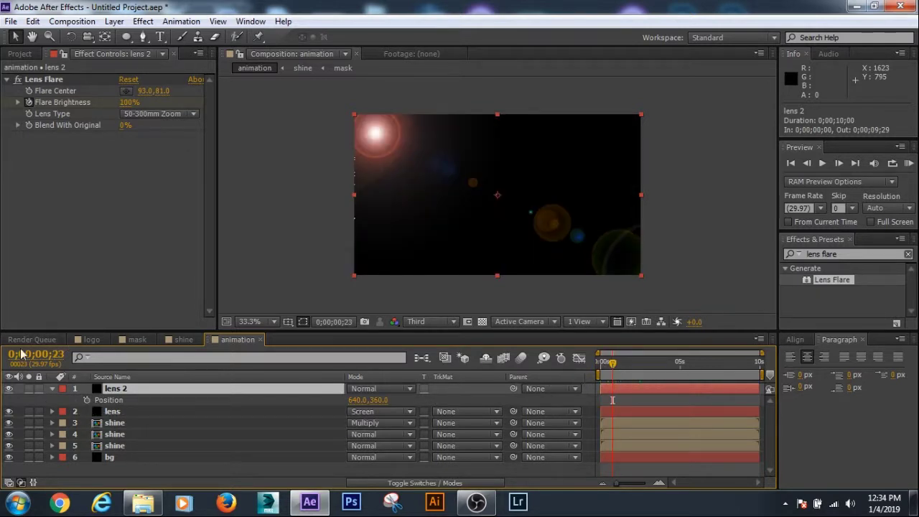
click(61, 355)
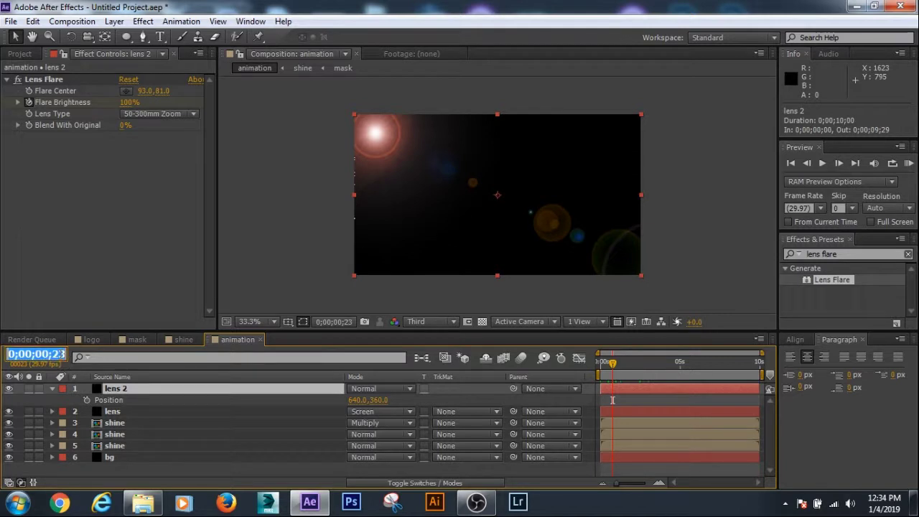
click(611, 363)
drag(612, 364, 609, 363)
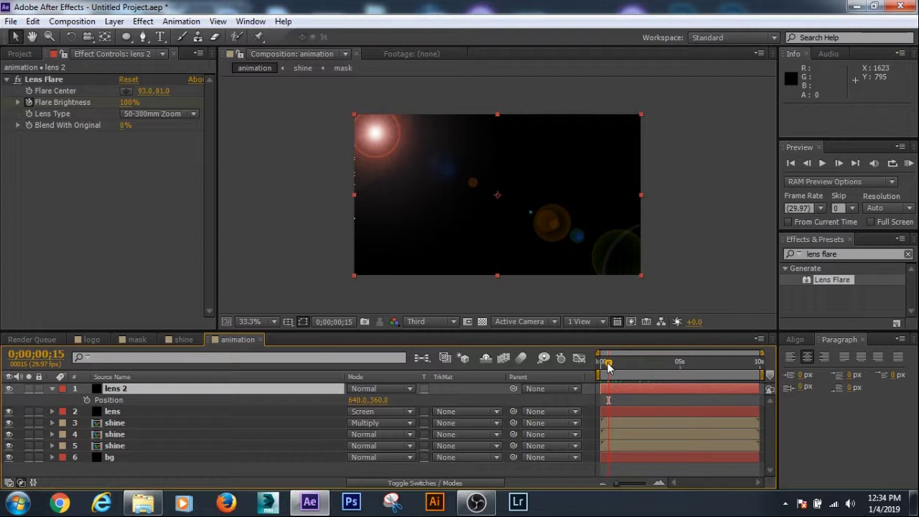
click(87, 400)
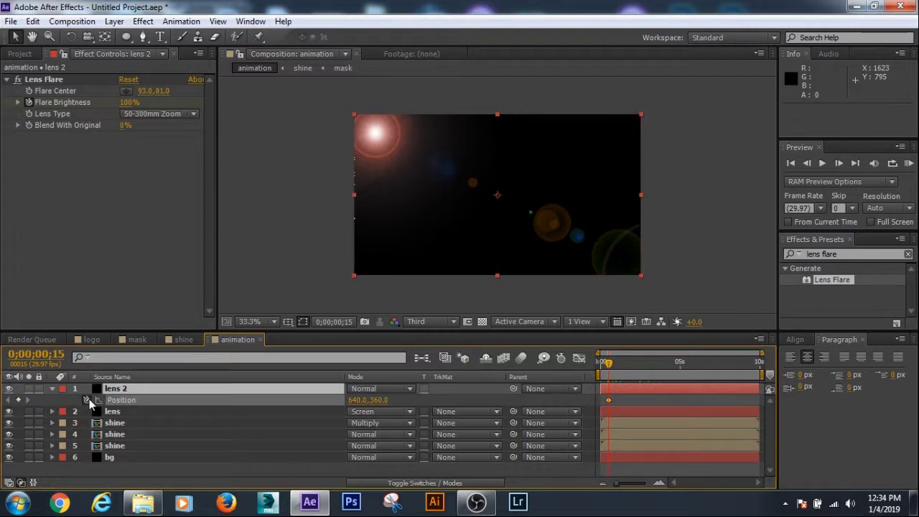
drag(607, 363, 586, 371)
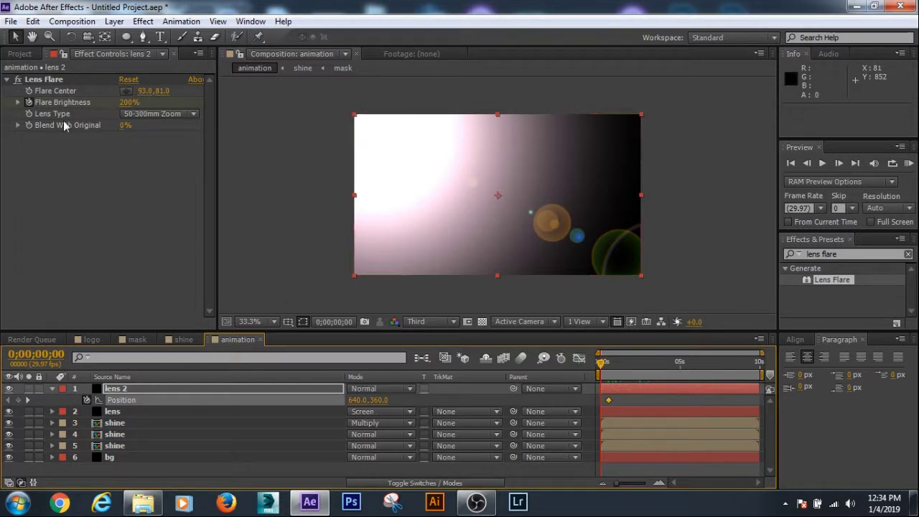
click(124, 91)
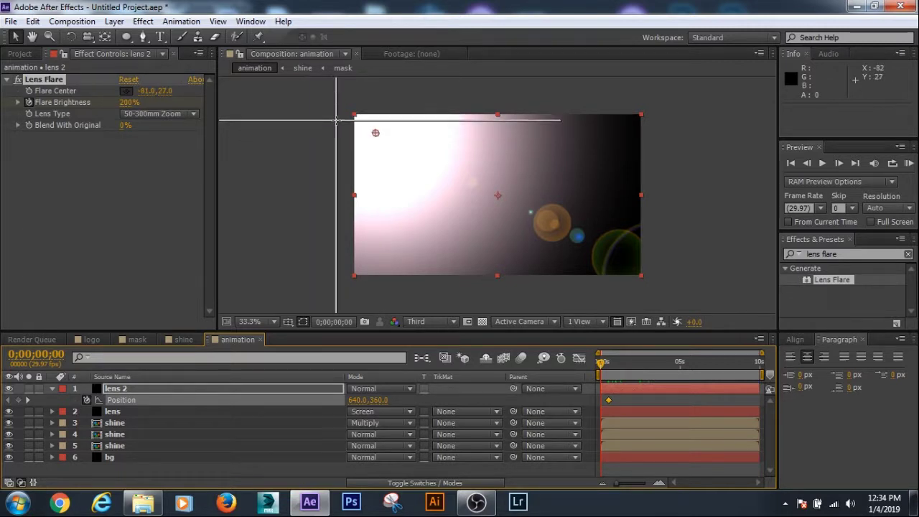
click(337, 121)
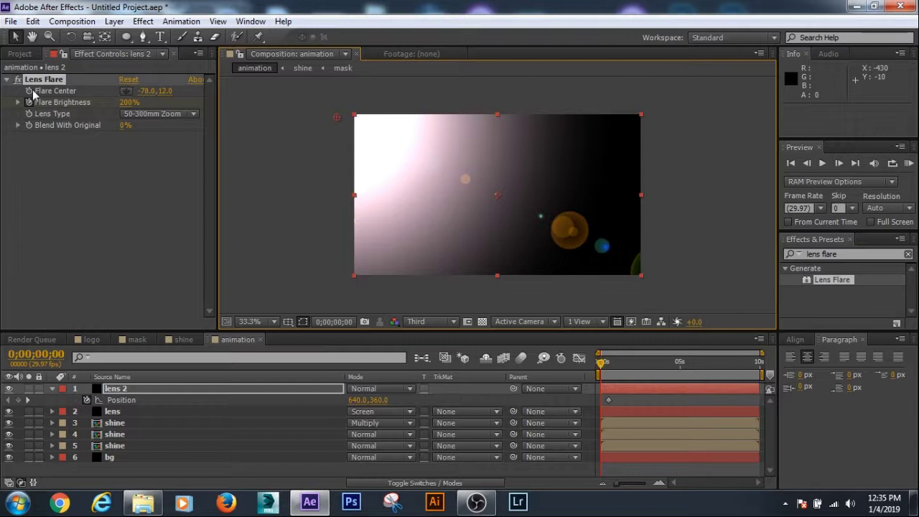
key(ctrl+z)
key(ctrl+z)
key(k)
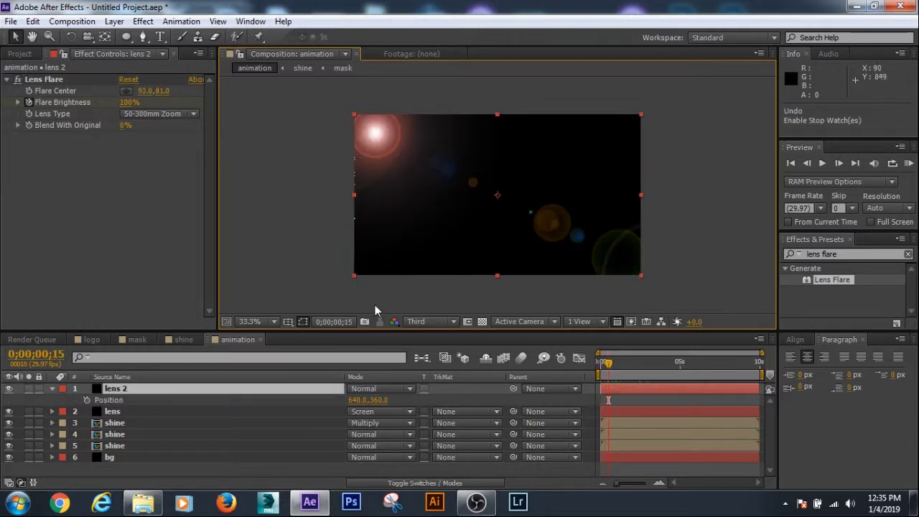
Keyframe lens 2's Flare Center at -84,75 on frame 0, just past the top-left corner
click(51, 389)
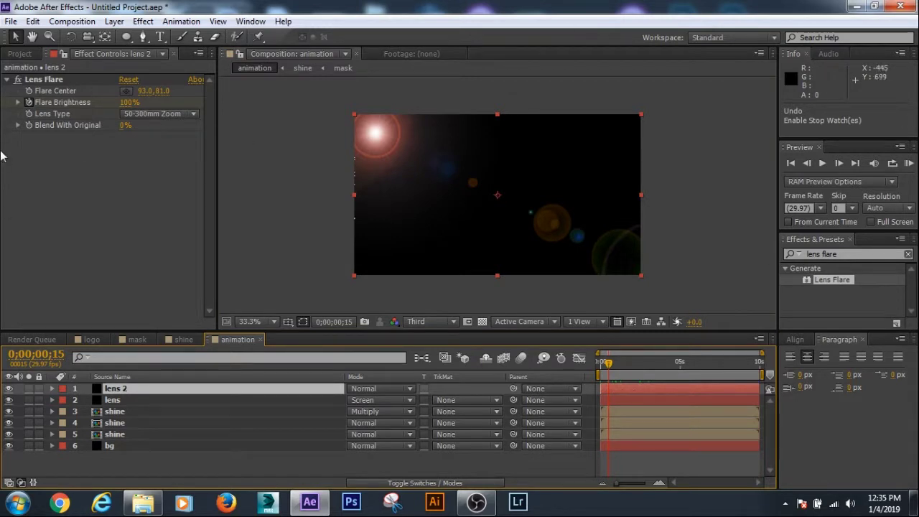
click(28, 91)
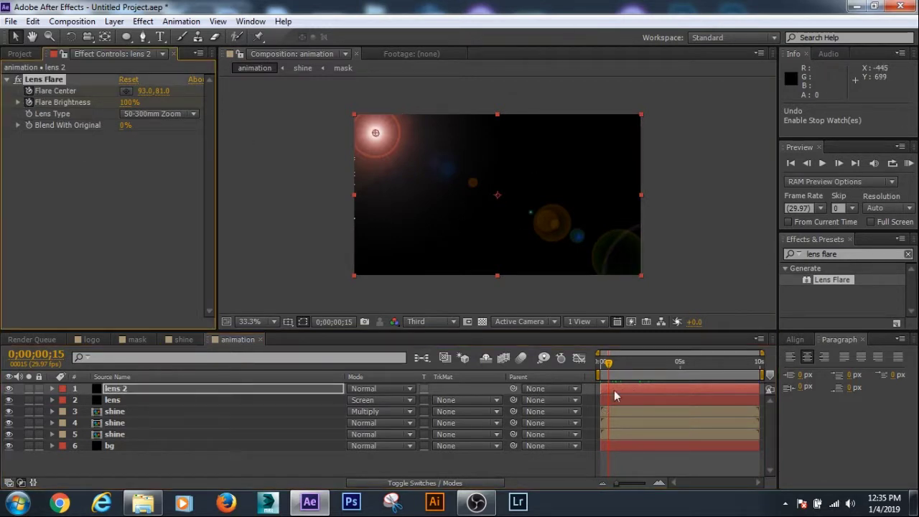
drag(608, 362, 597, 363)
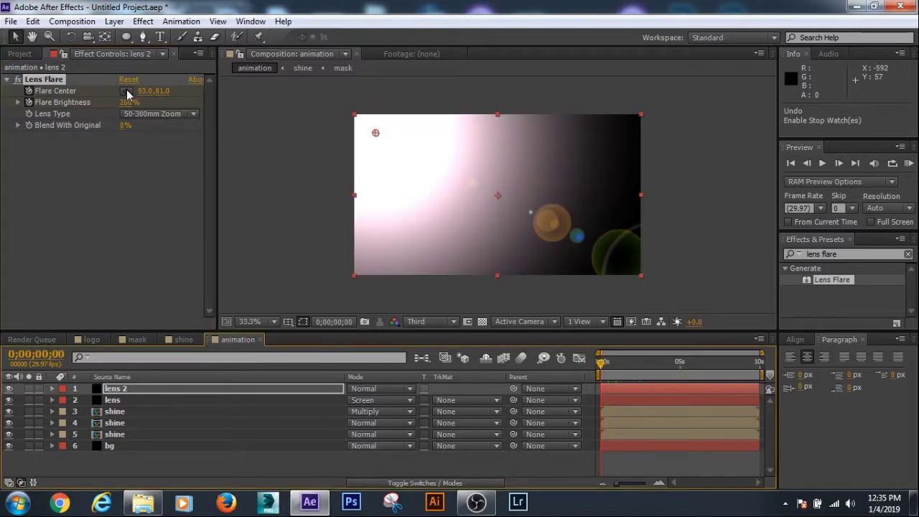
click(126, 91)
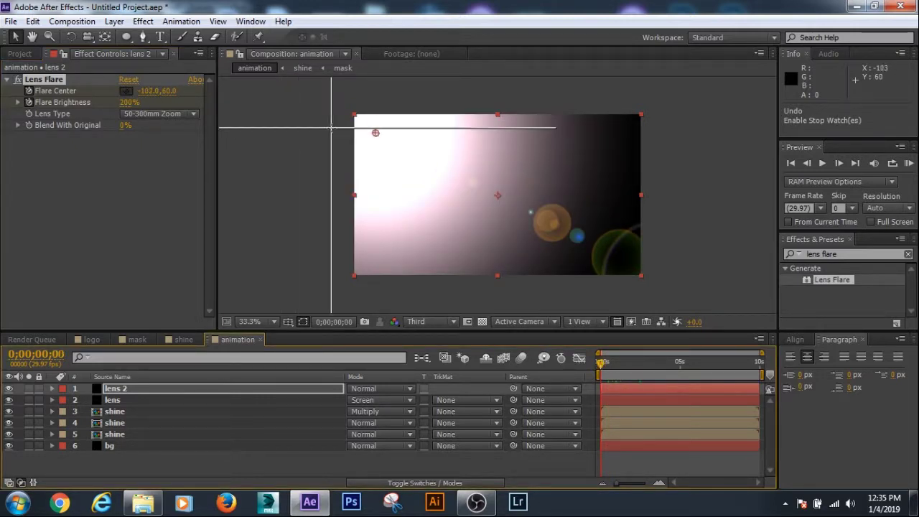
click(335, 132)
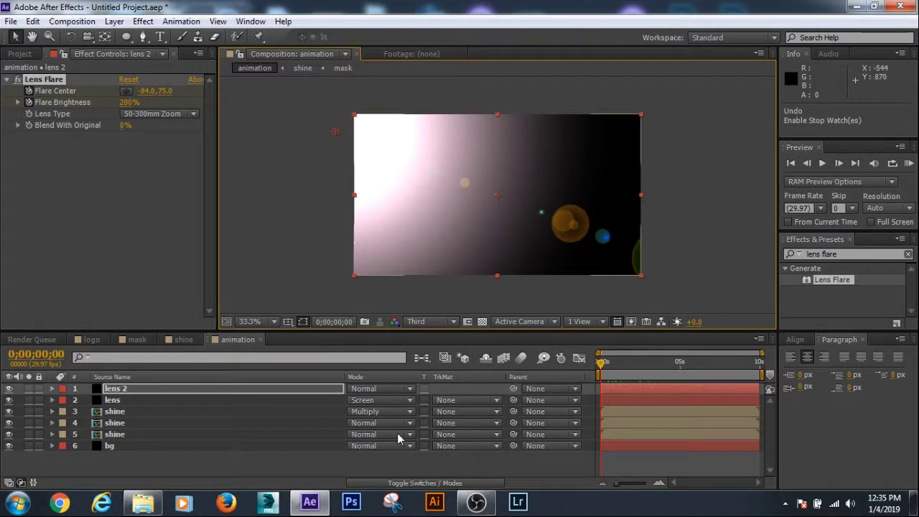
Switch lens 2's blending mode to Screen and start a RAM preview
click(395, 389)
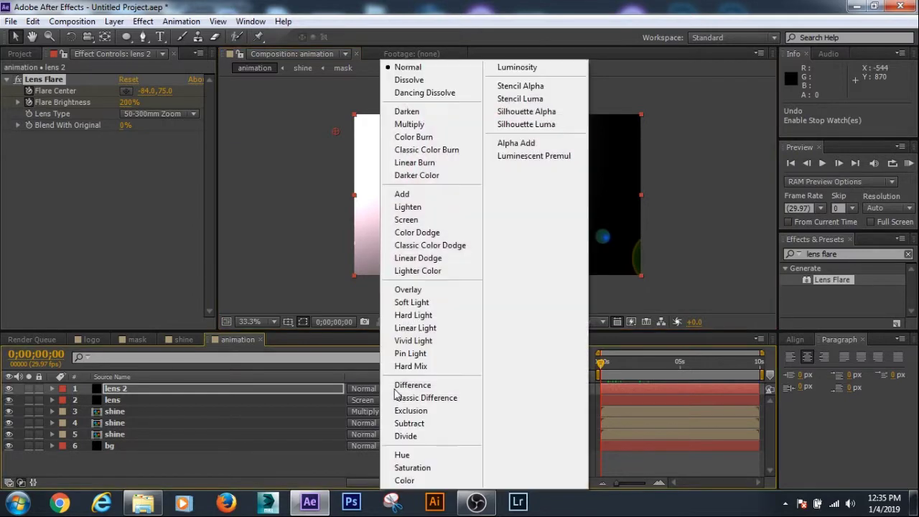
click(413, 220)
key(KP_0)
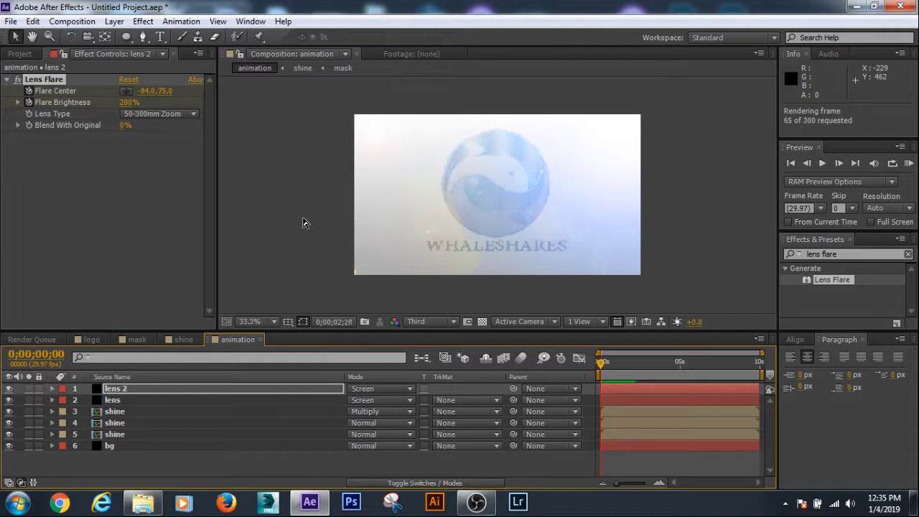
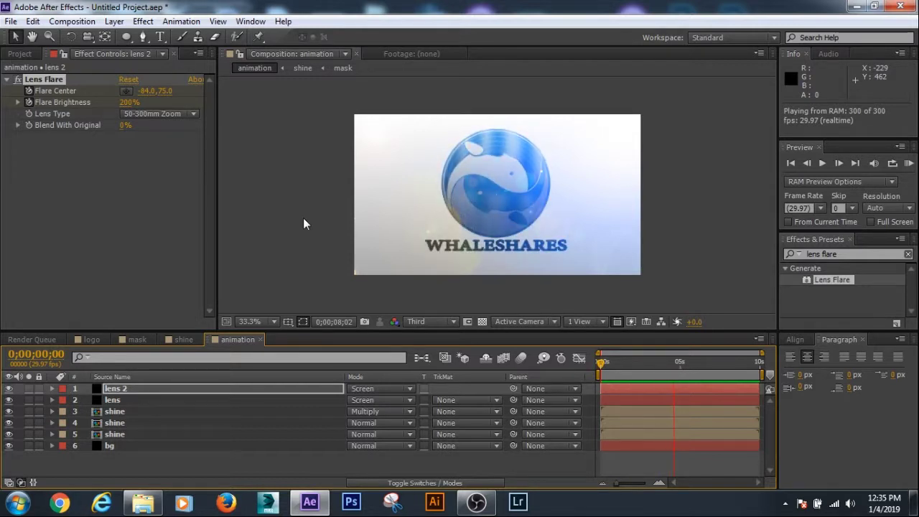
Stop the preview, deselect lens 2, and place a fourth shine comp layer above bg
key(space)
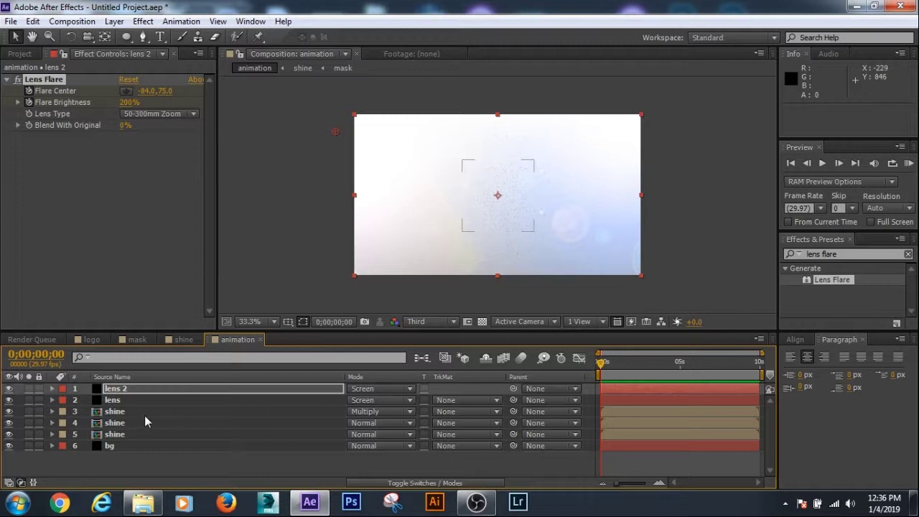
click(163, 469)
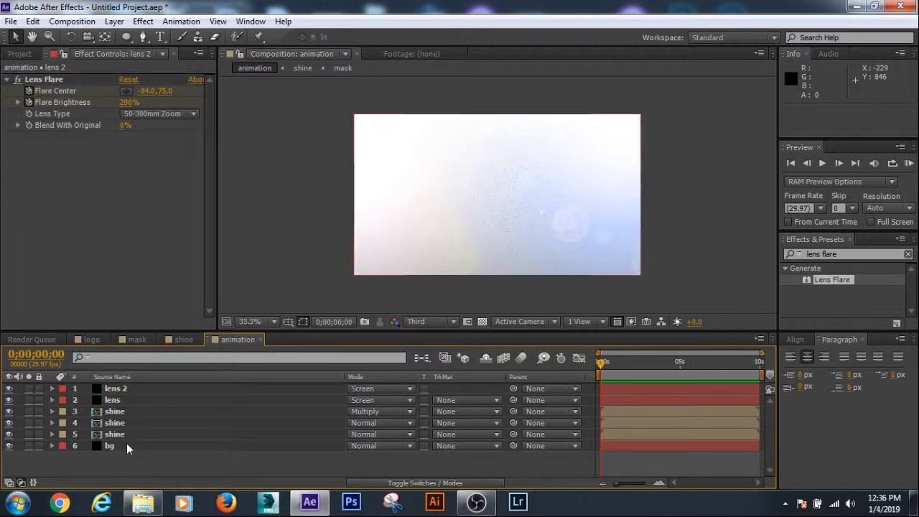
click(19, 54)
mouse_move(29, 211)
mouse_down()
mouse_move(112, 443)
mouse_move(117, 437)
mouse_up()
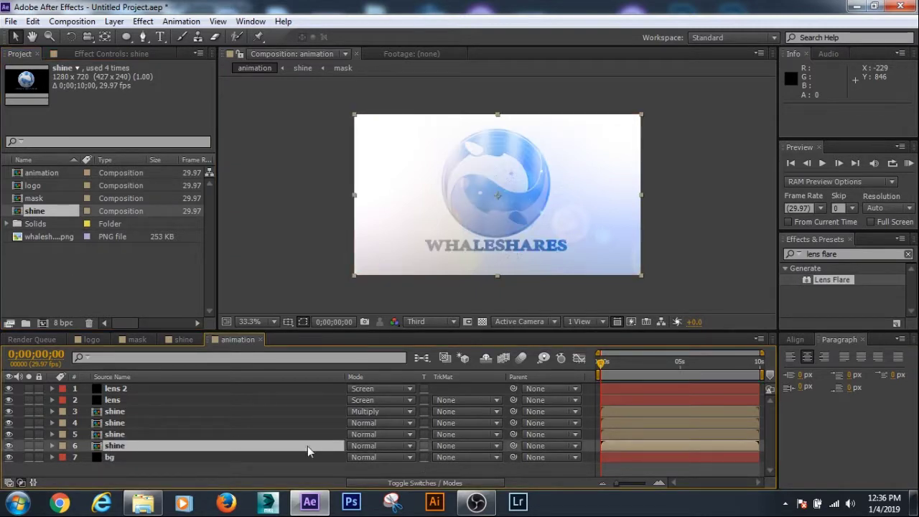
Turn on 3D for shine layer 6 and apply a Fill effect in black (000000)
click(414, 484)
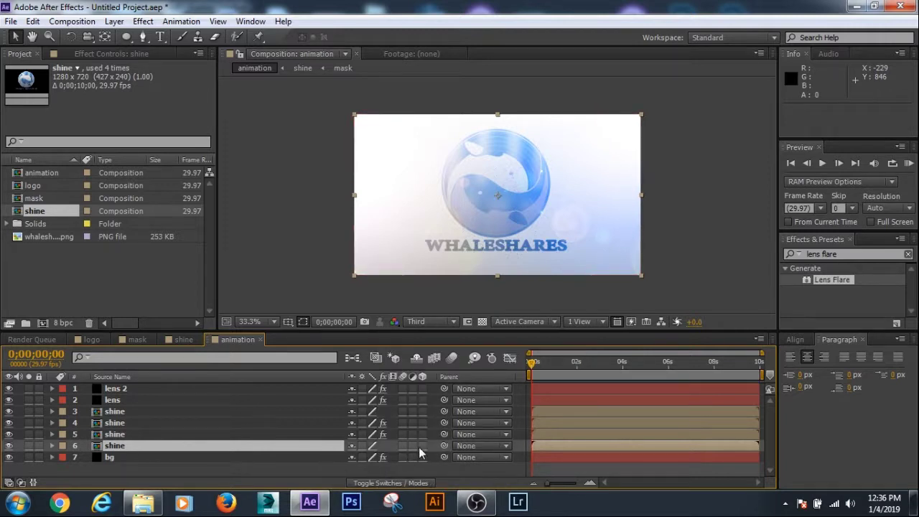
click(423, 446)
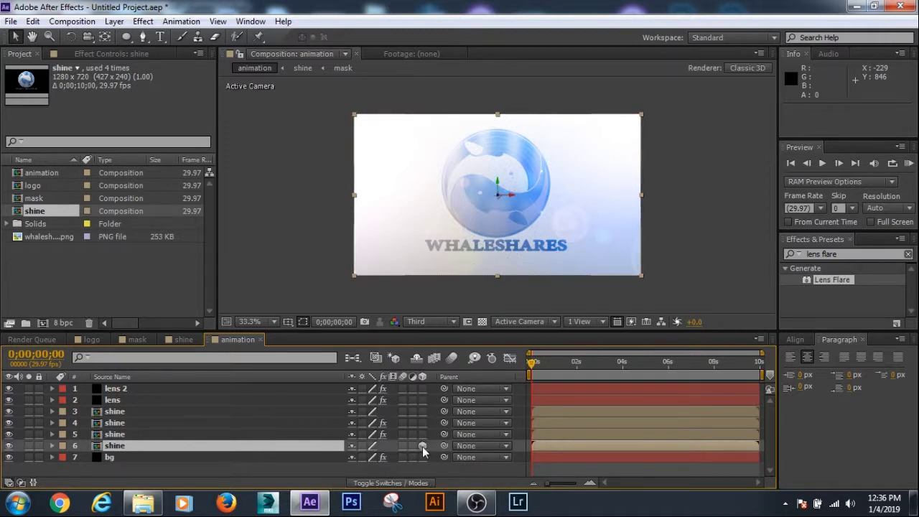
click(840, 254)
text(fi)
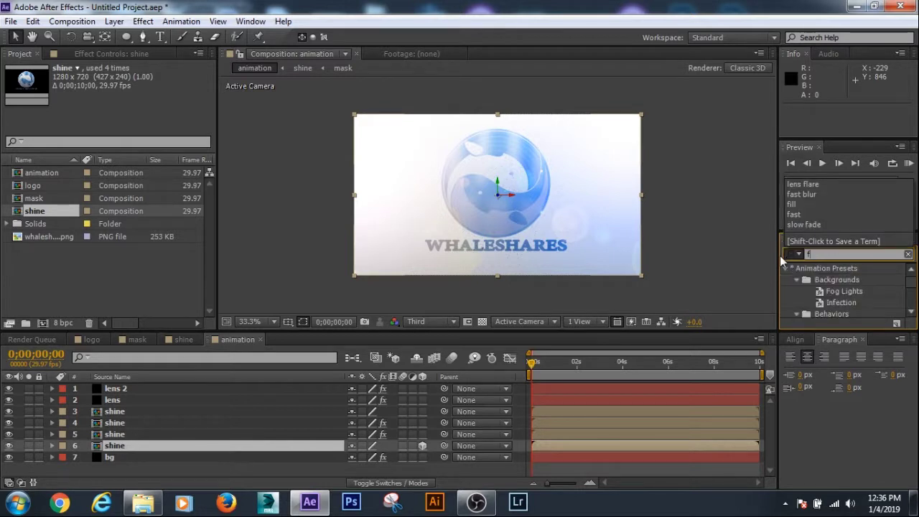
text(ll)
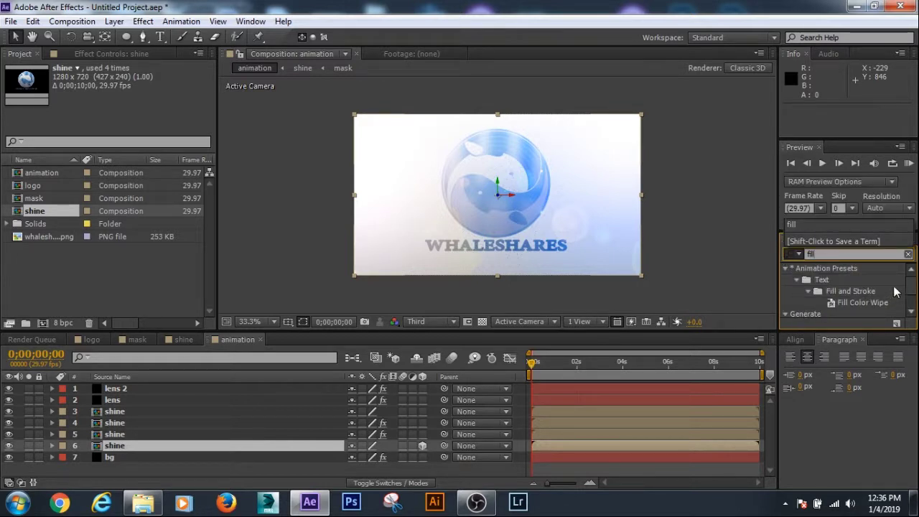
scroll(911, 288, down, 2)
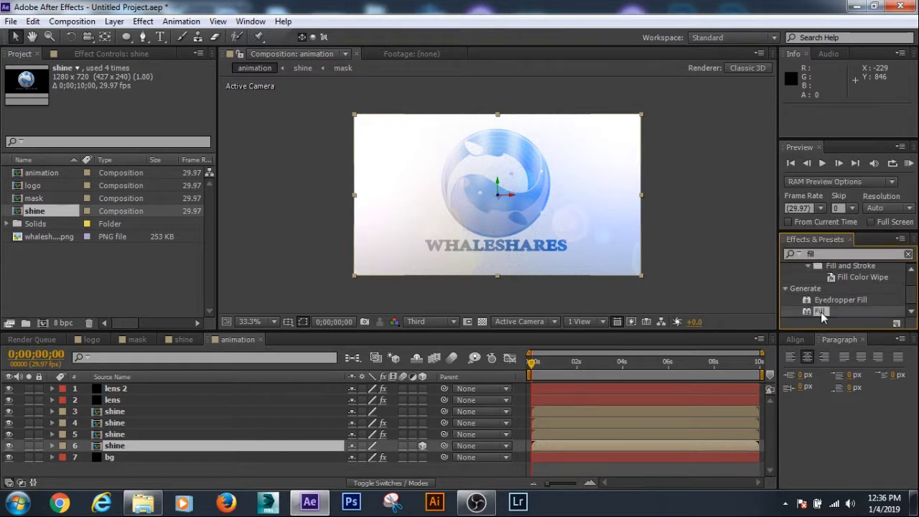
double_click(822, 312)
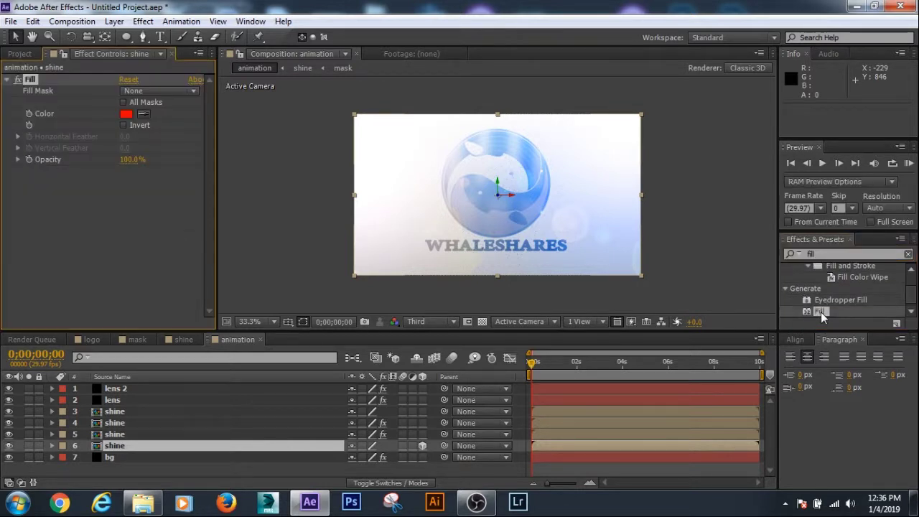
click(125, 114)
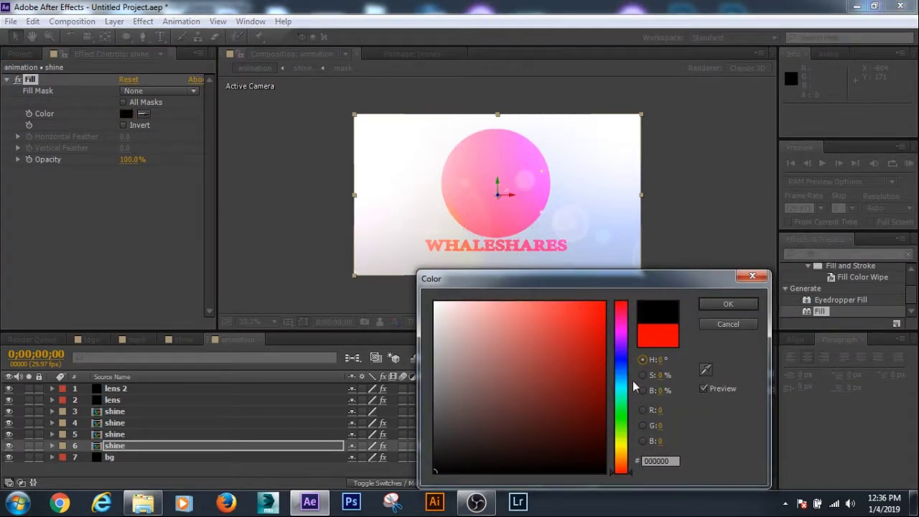
click(726, 304)
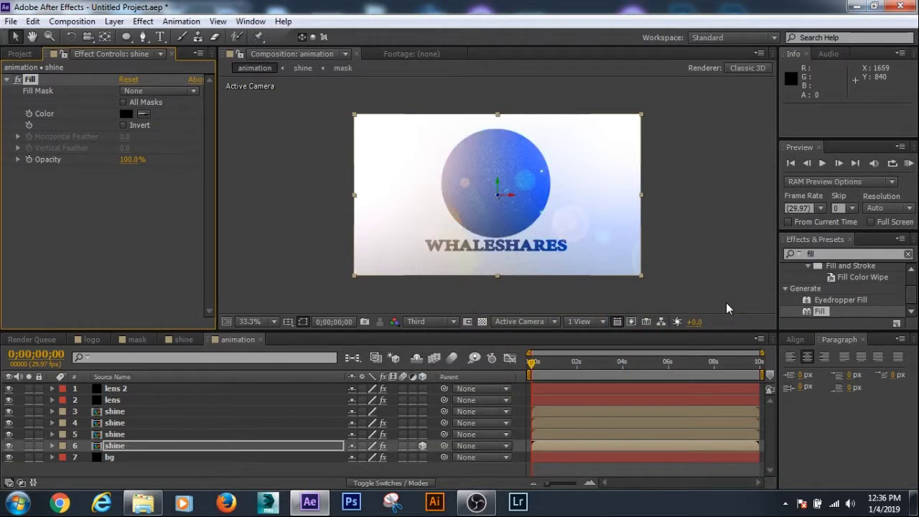
Add Fast Blur to shine layer 6 and set its Blurriness to 300
click(837, 255)
text(fas)
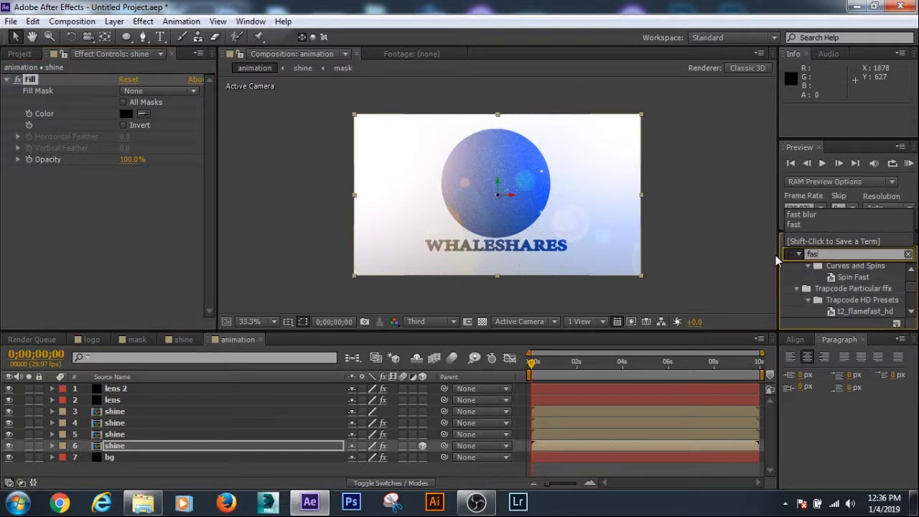
text(t blur)
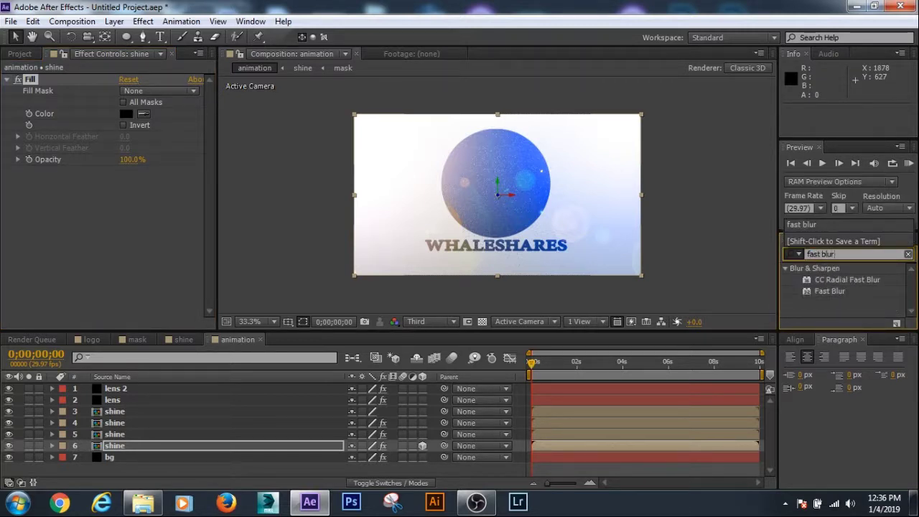
double_click(821, 291)
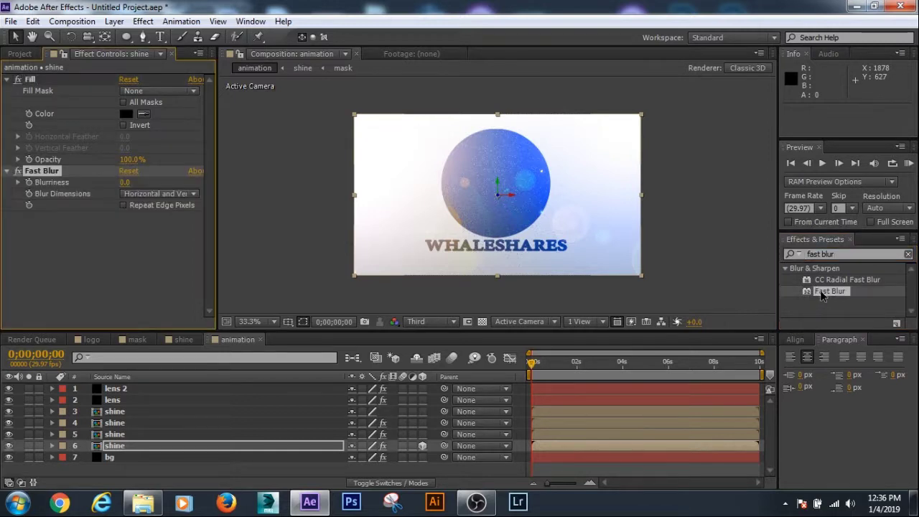
drag(124, 183, 129, 190)
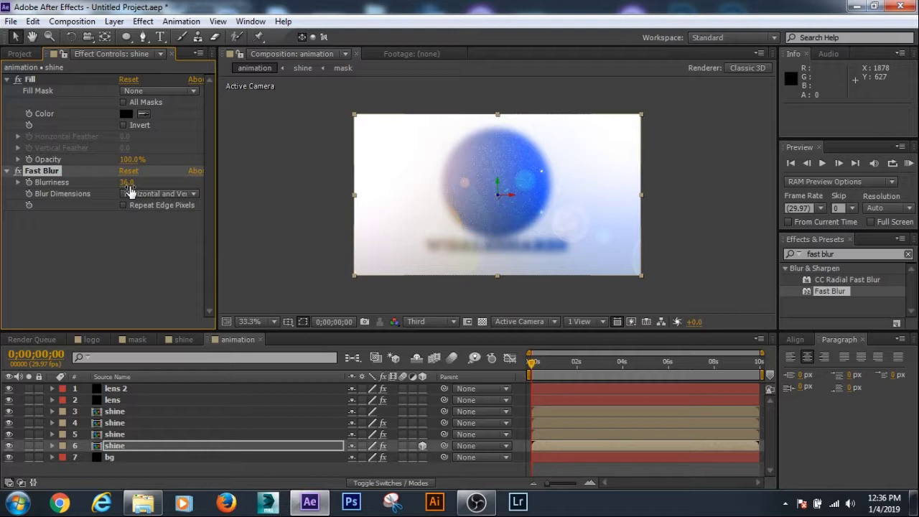
click(126, 184)
text(3)
key(Return)
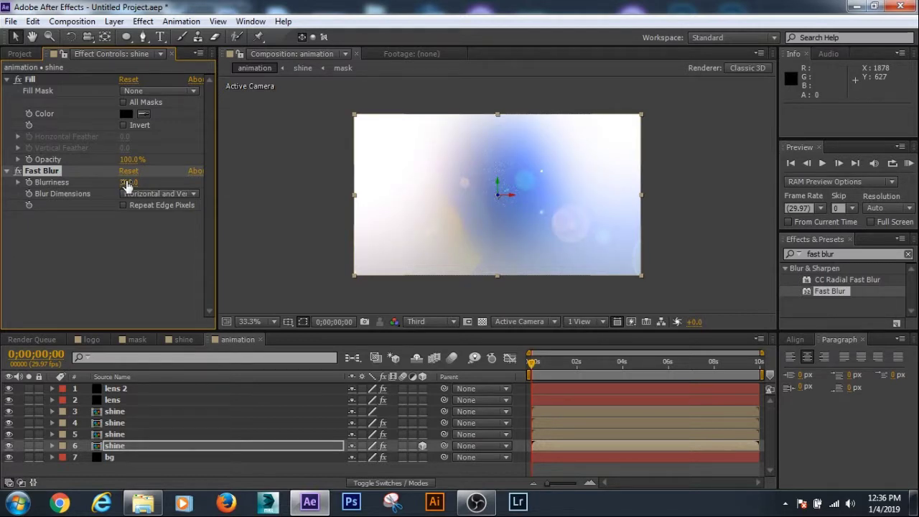
click(113, 448)
key(s)
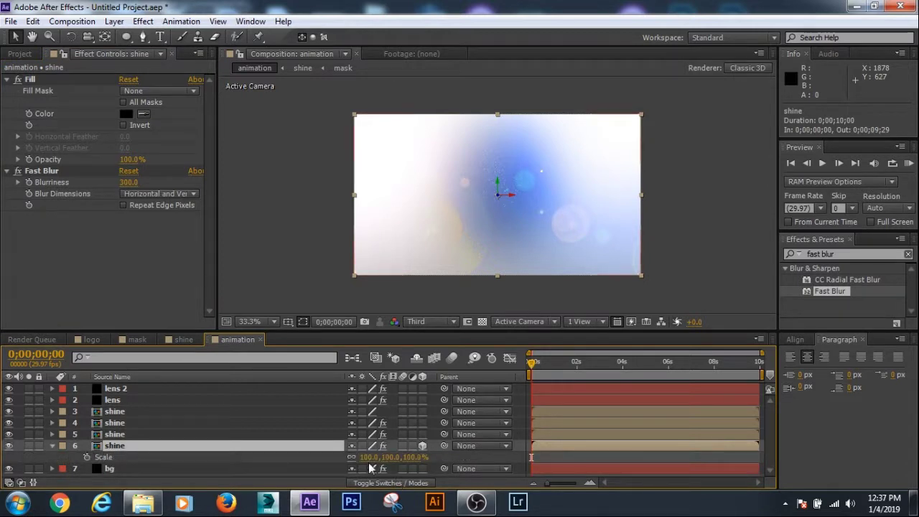
Set the blurred shine layer's Scale to 57%
click(388, 457)
text(50)
key(Return)
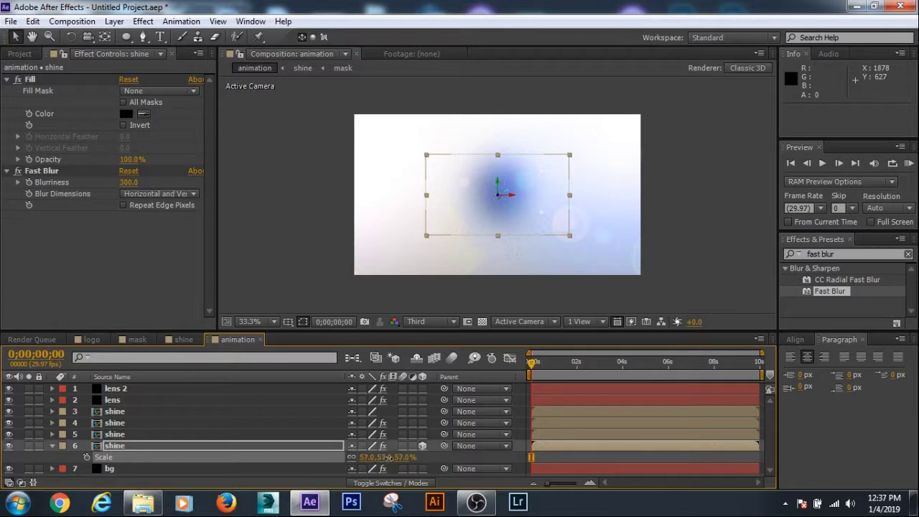
drag(388, 459, 391, 465)
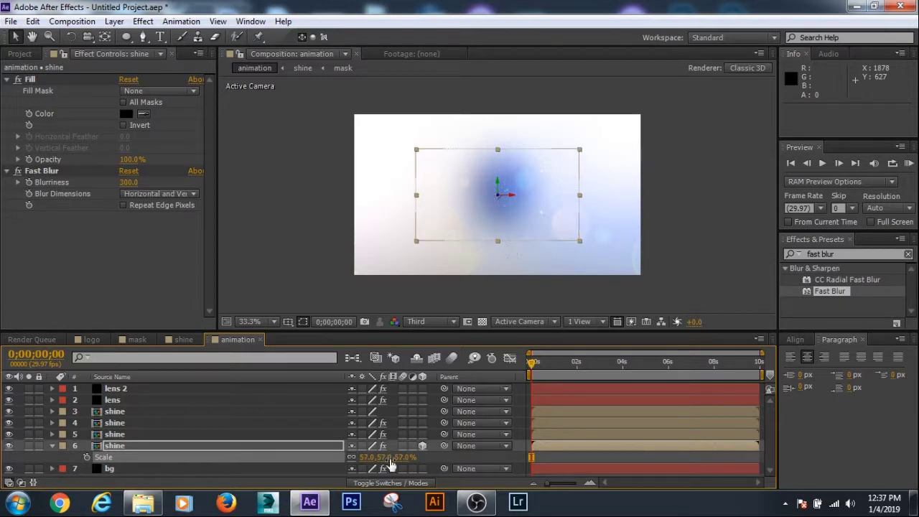
Lay the shine layer flat with X Rotation -90°, undoing a mistaken Y Rotation change
click(121, 446)
key(r)
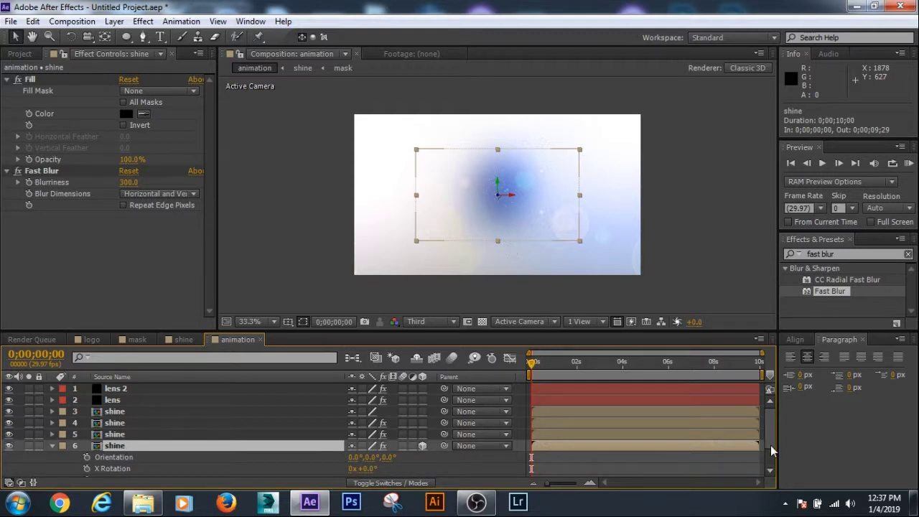
drag(771, 445, 771, 453)
click(366, 454)
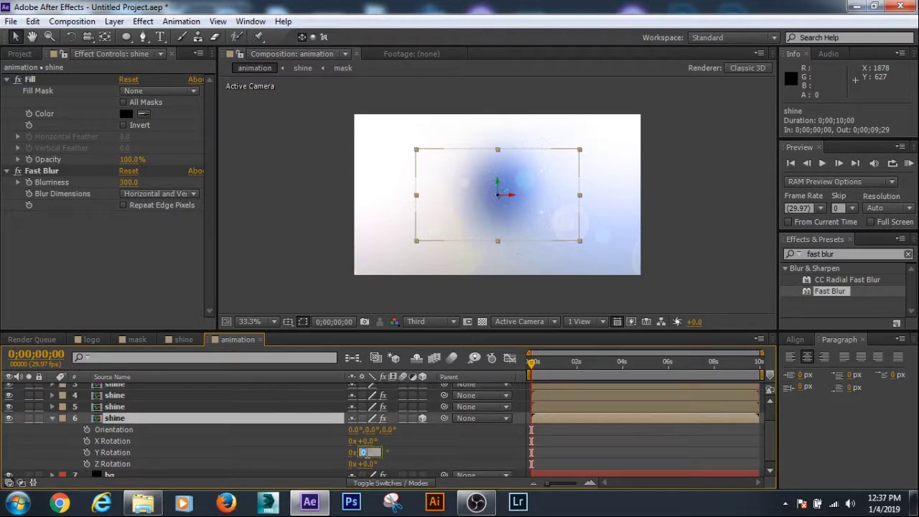
key(Return)
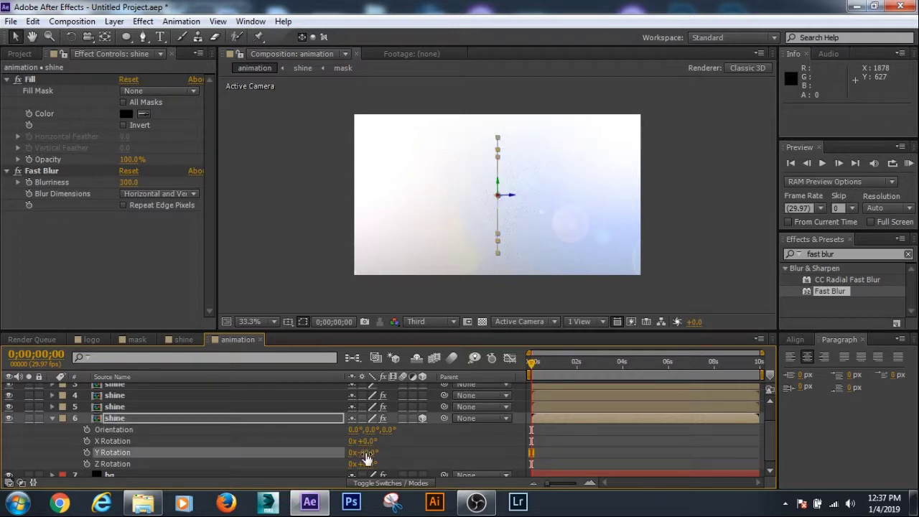
key(ctrl+z)
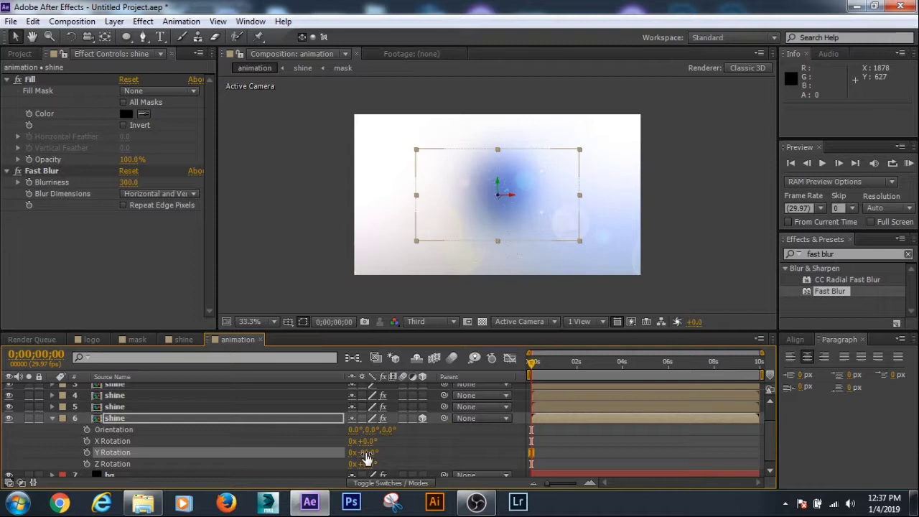
click(368, 441)
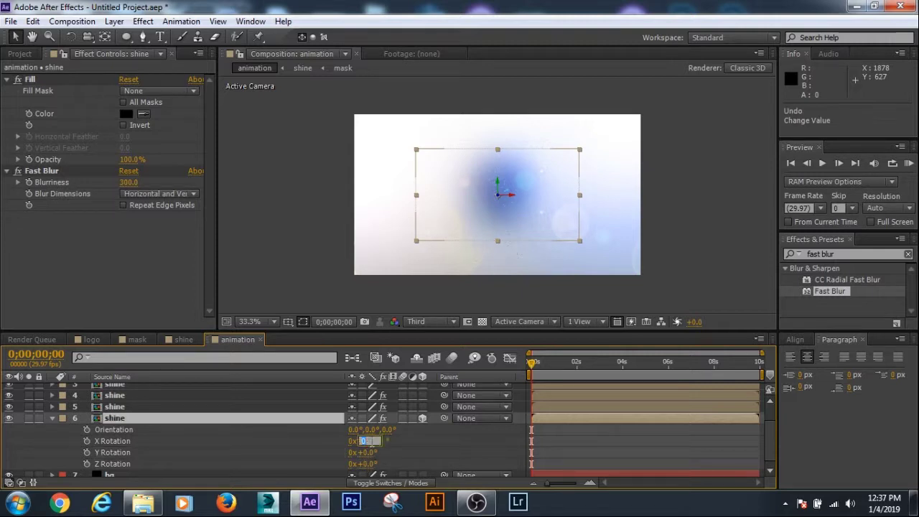
text(-90)
key(Return)
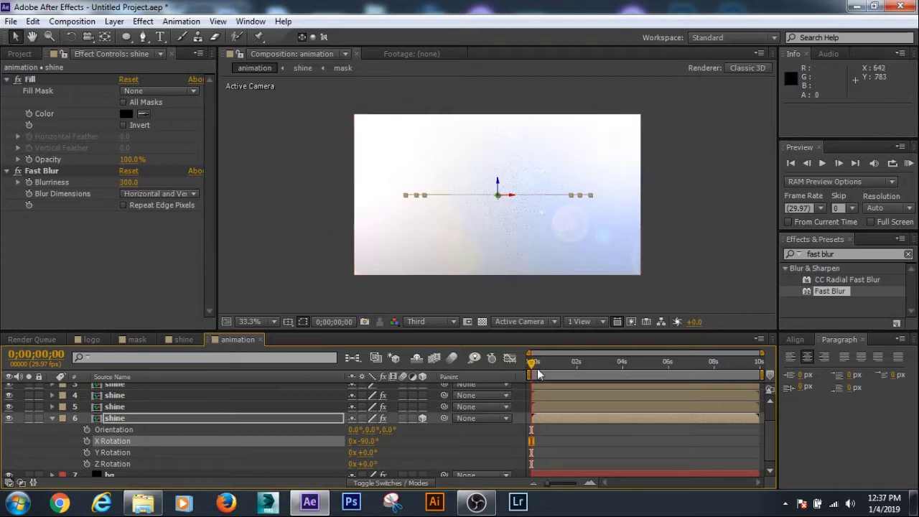
drag(532, 362, 607, 363)
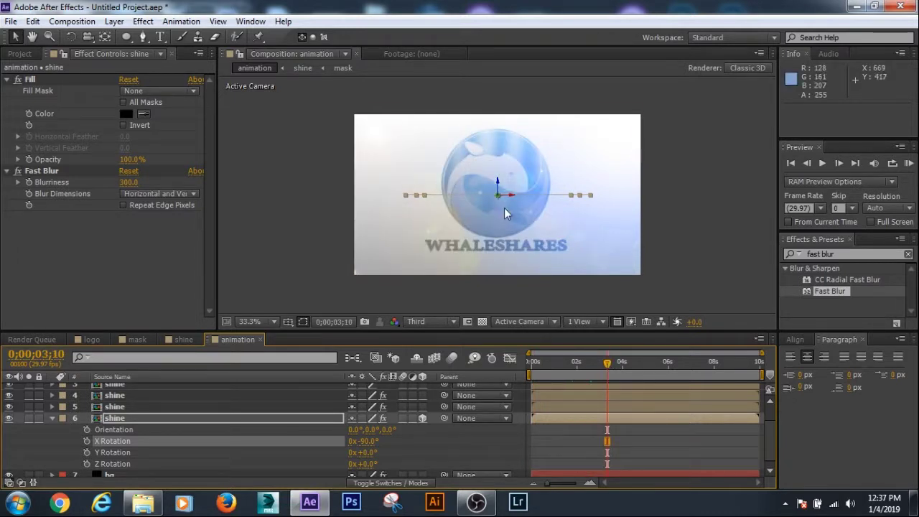
Move the shine layer beneath the WHALESHARES text and set Fast Blur Blurriness to 235
mouse_move(496, 180)
mouse_down()
mouse_move(495, 246)
mouse_move(530, 250)
mouse_up()
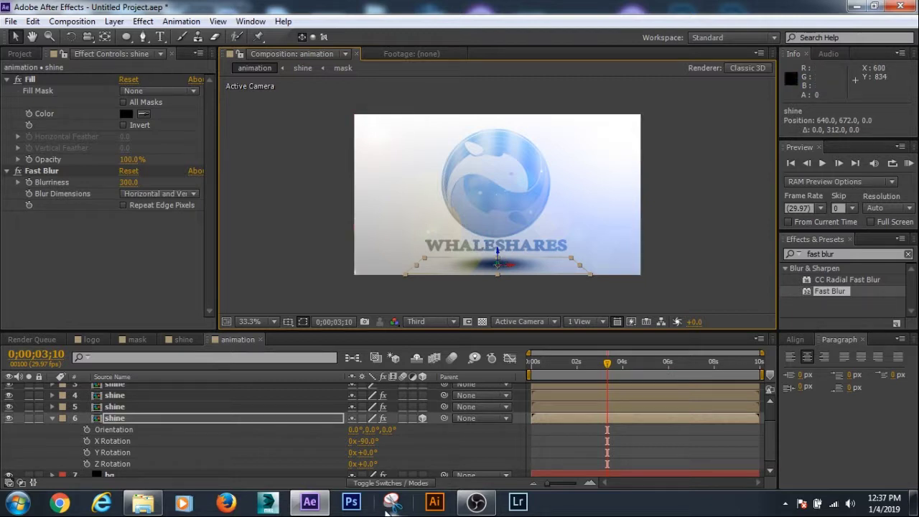
drag(120, 183, 91, 187)
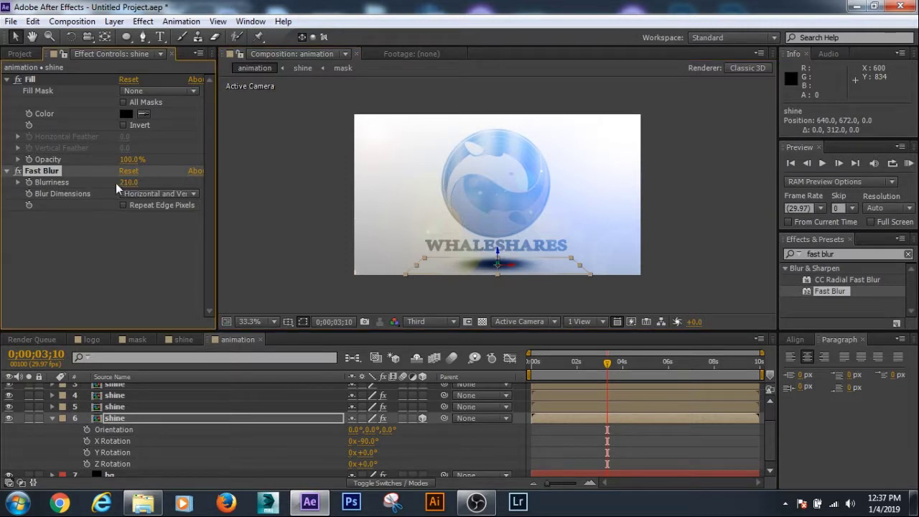
drag(116, 183, 142, 183)
Scale shine layer 6 up to 102%
click(111, 419)
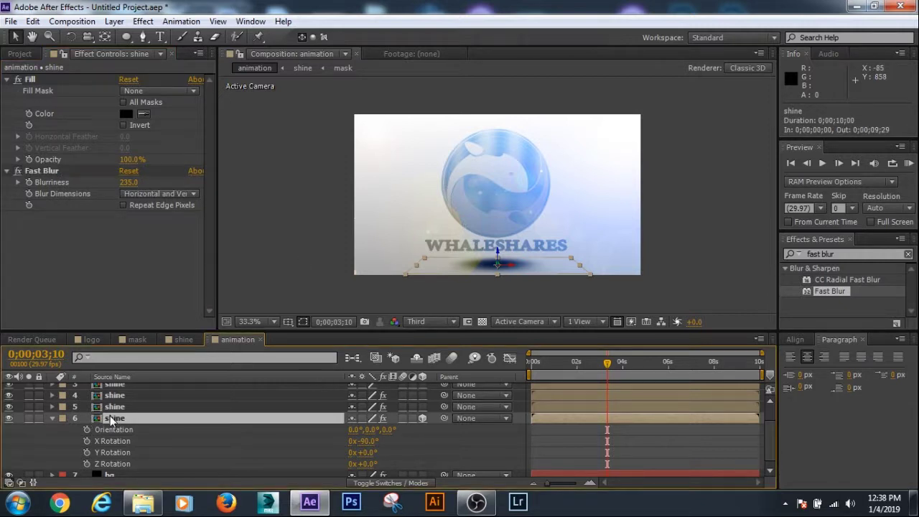
key(s)
drag(380, 457, 413, 466)
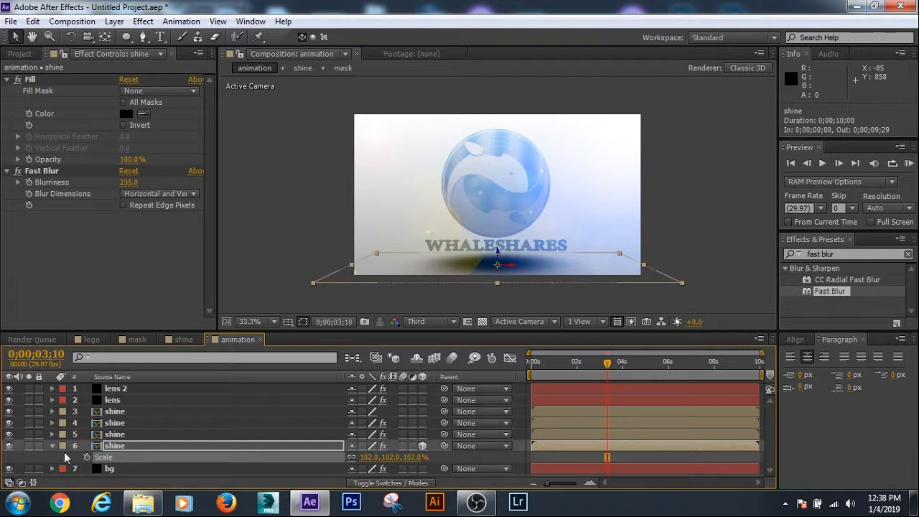
click(52, 444)
click(127, 447)
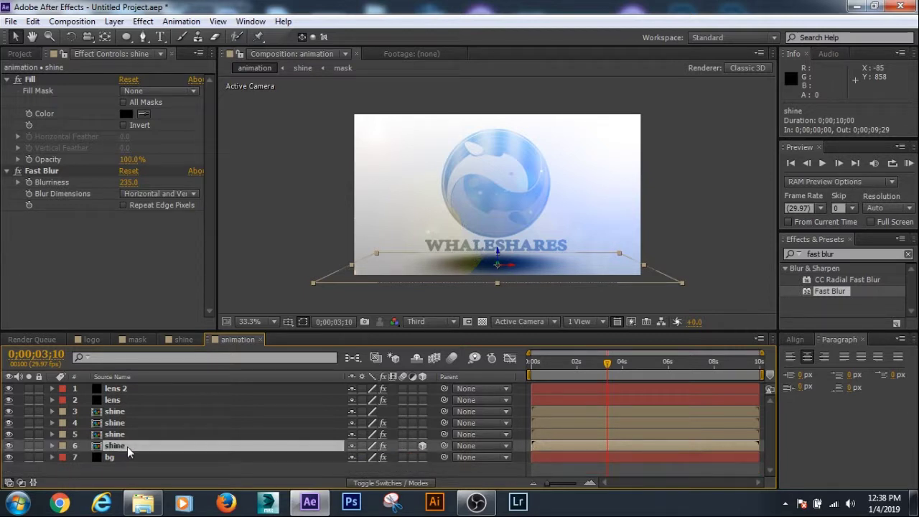
Add an Opacity keyframe of 0% at 0;00;00;25 on shine layer 6
key(t)
drag(607, 363, 553, 365)
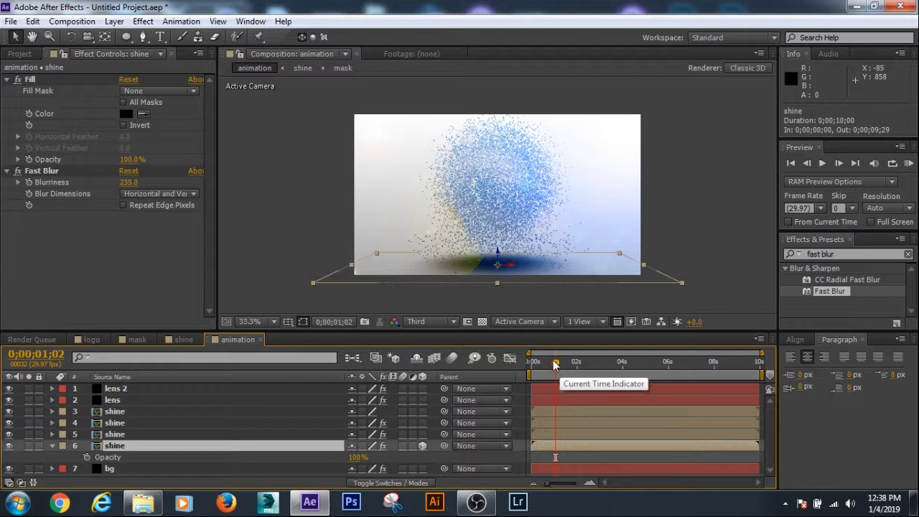
drag(554, 368, 550, 367)
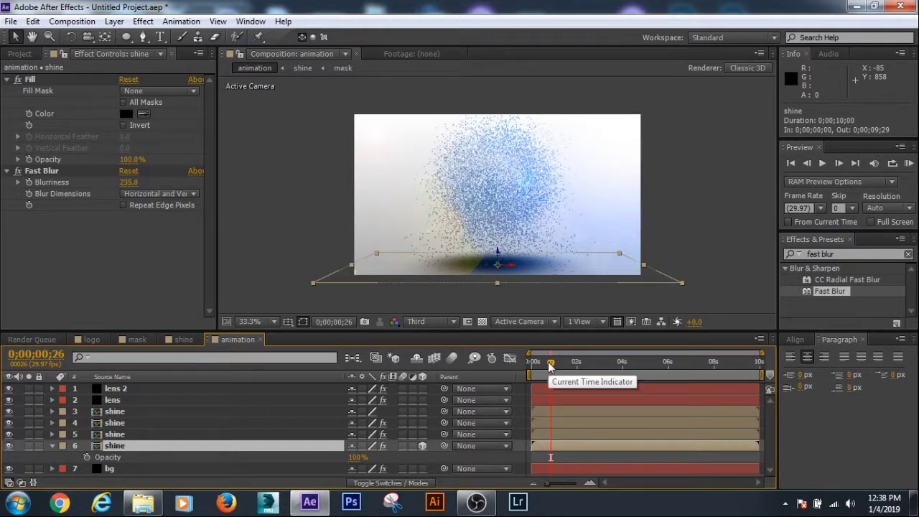
drag(550, 367, 548, 367)
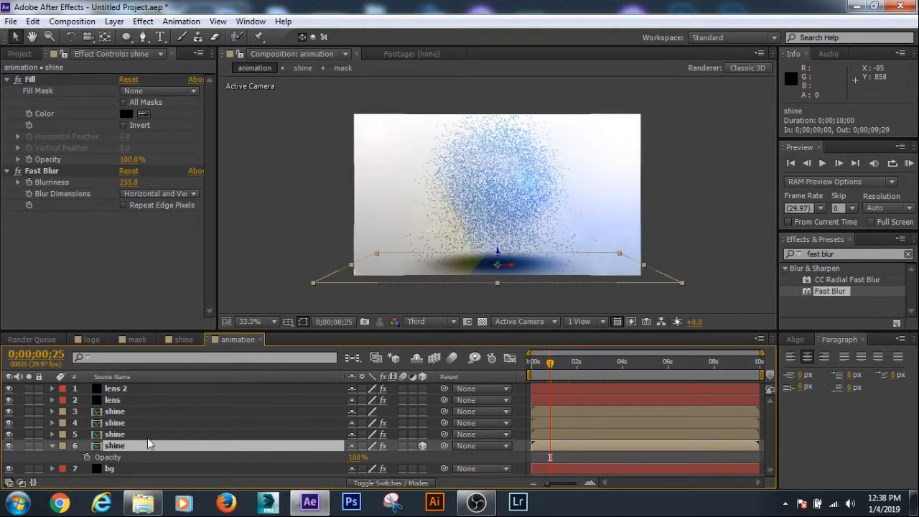
click(85, 457)
click(358, 458)
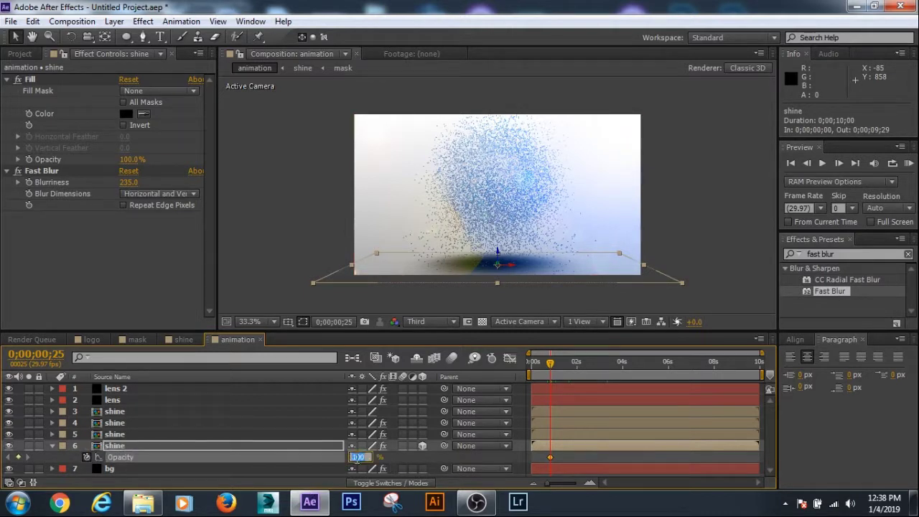
text(0)
key(Return)
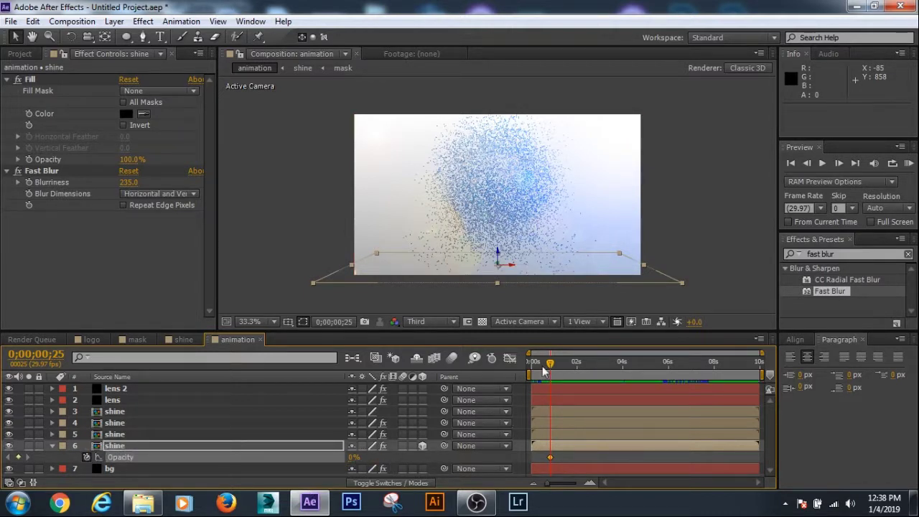
Add a 100% Opacity keyframe at 0;00;01;25 and RAM-preview the fade-in
drag(551, 365, 575, 365)
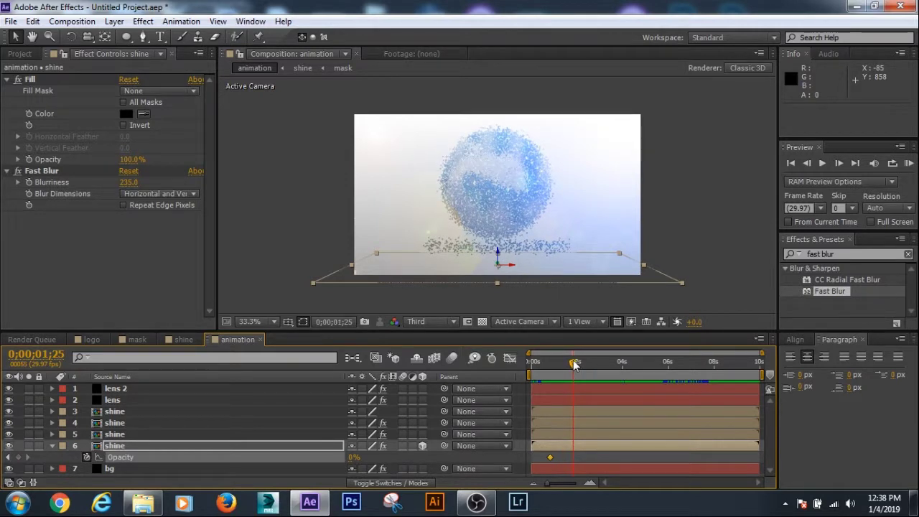
click(354, 458)
text(100)
key(Return)
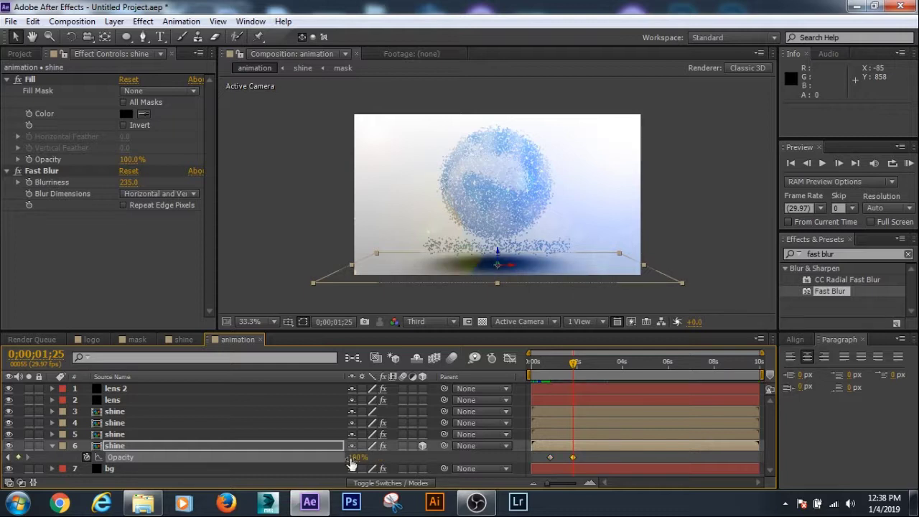
click(51, 445)
key(KP_0)
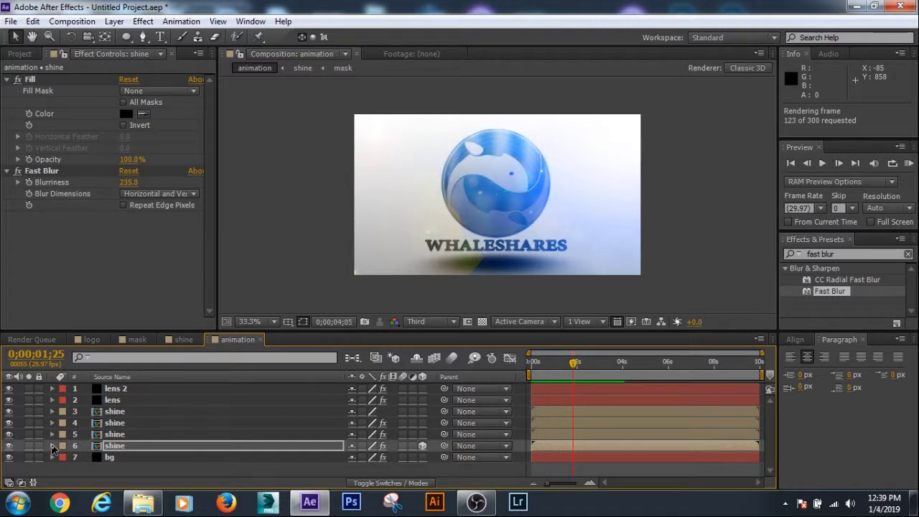
key(space)
click(306, 244)
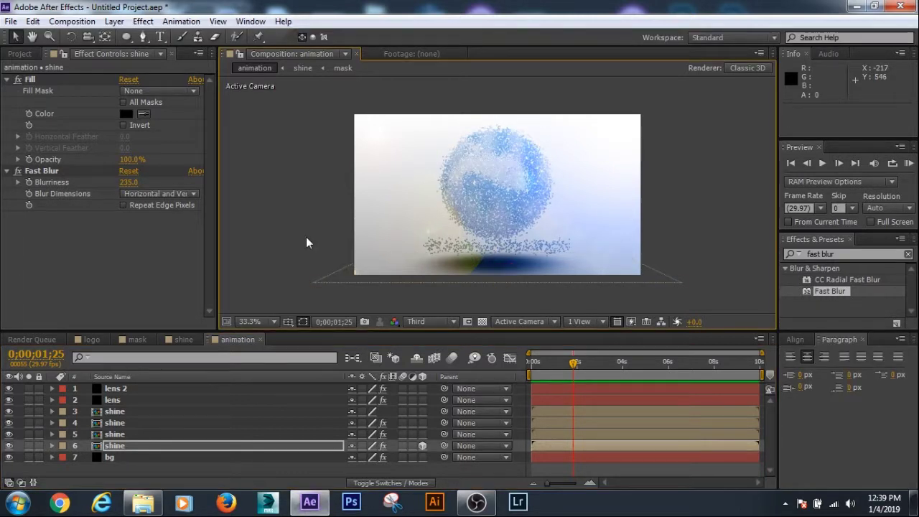
Create a new camera layer, Camera 1, with default settings
right_click(167, 473)
mouse_move(297, 327)
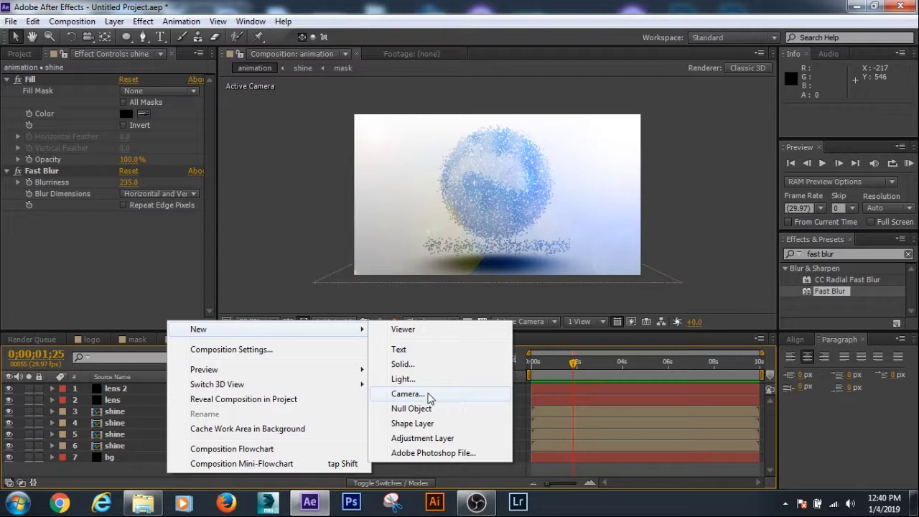
click(429, 396)
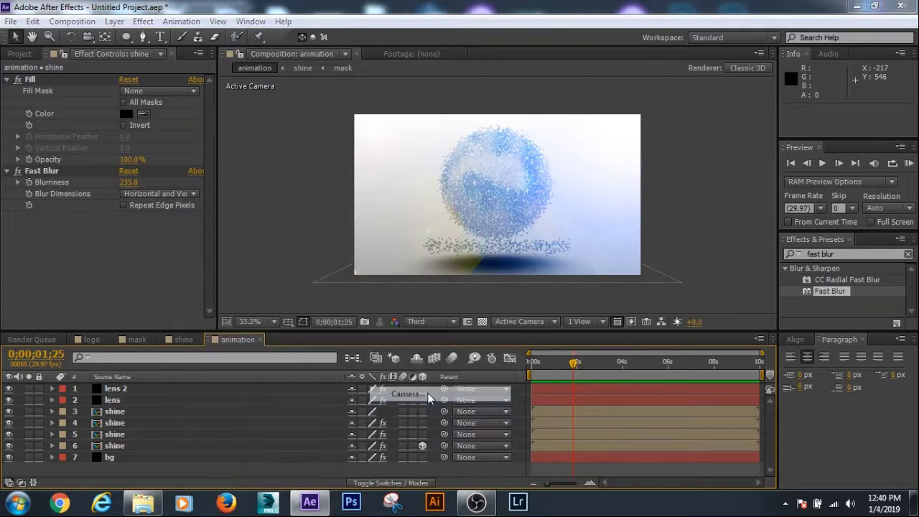
click(615, 400)
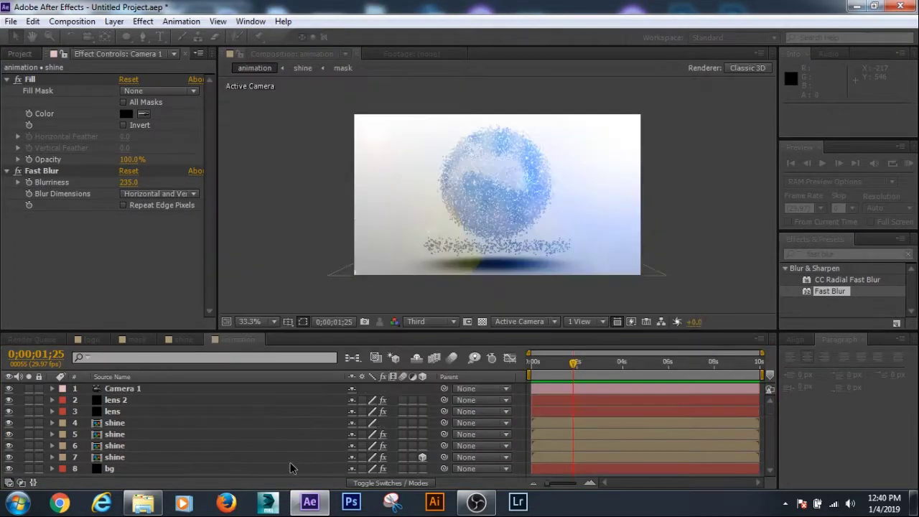
Add a Null Object layer, Null 1
right_click(392, 401)
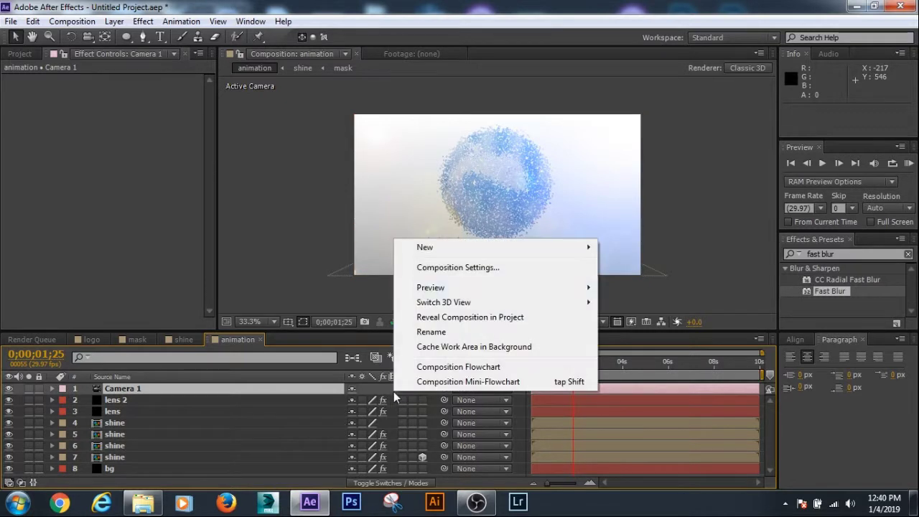
mouse_move(557, 249)
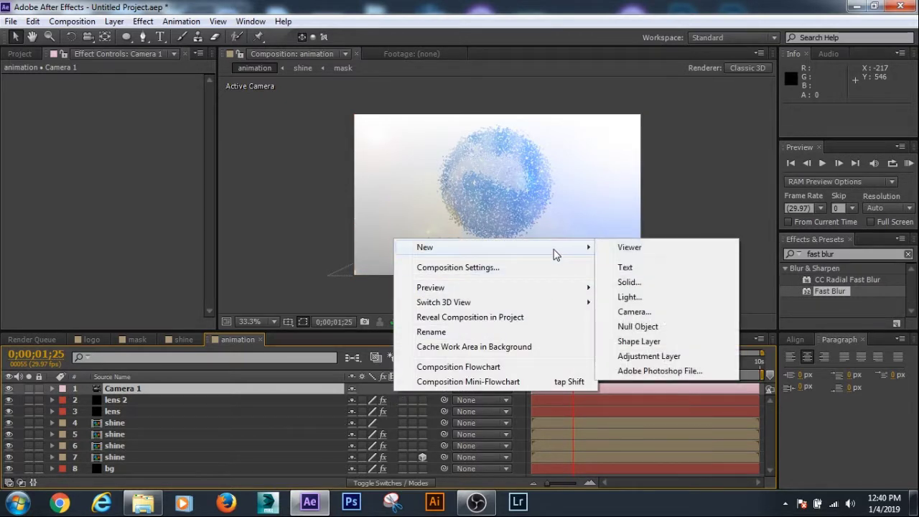
click(637, 326)
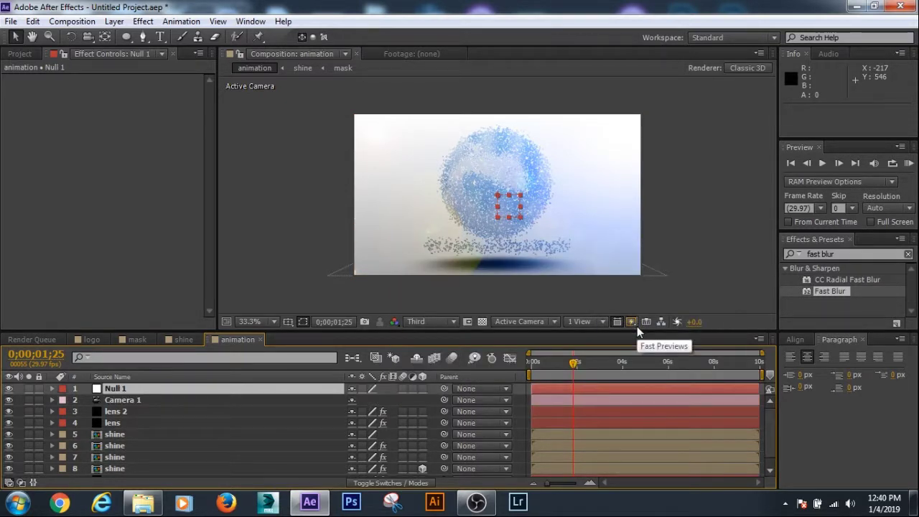
Make Null 1 3D and parent Camera 1 to it
click(422, 389)
click(483, 400)
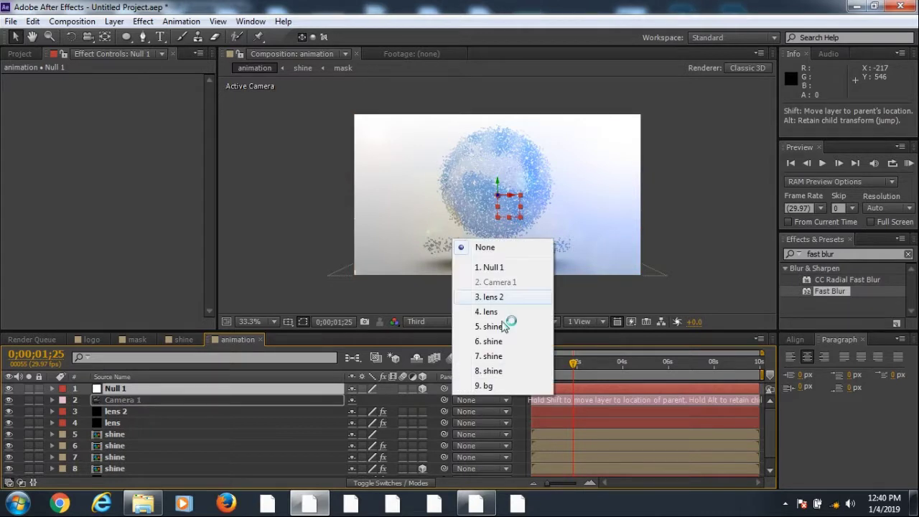
click(510, 270)
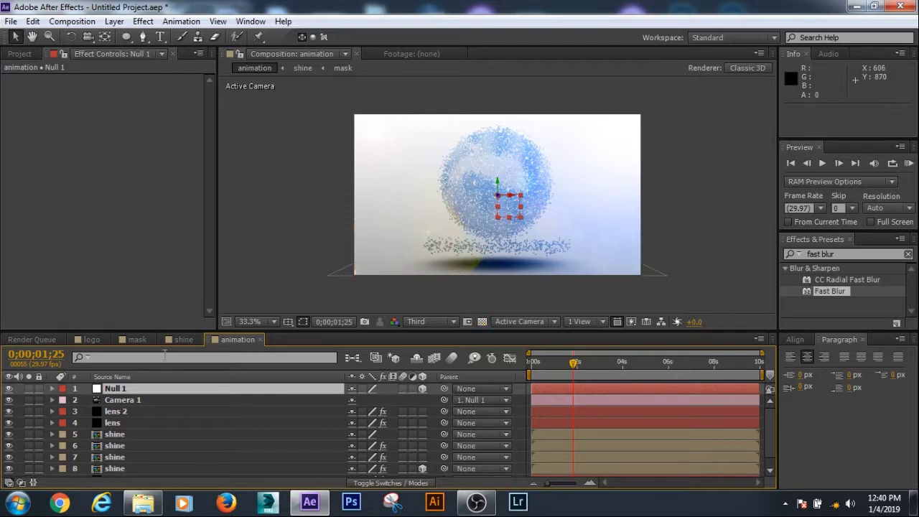
Keyframe Null 1's Y Rotation at one full turn (1x) at time 0
click(122, 391)
key(r)
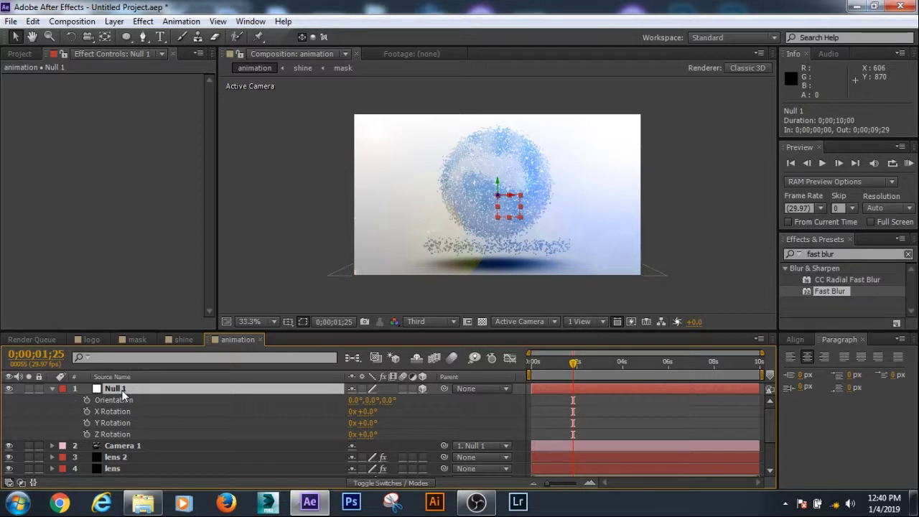
click(573, 366)
drag(573, 366, 531, 367)
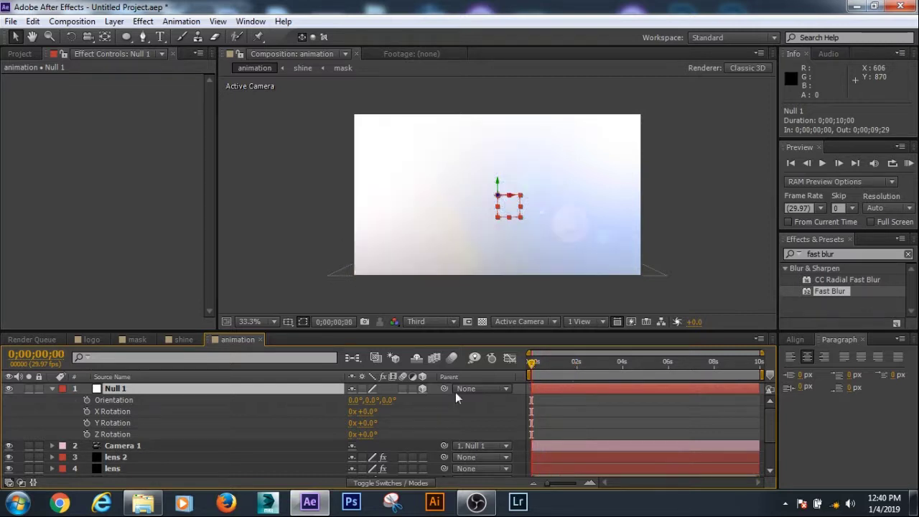
click(87, 423)
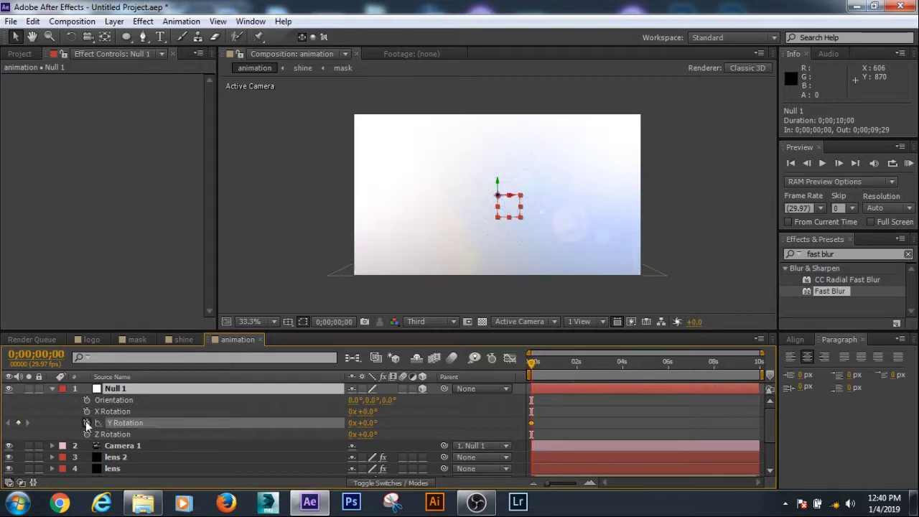
click(352, 424)
text(1)
key(Return)
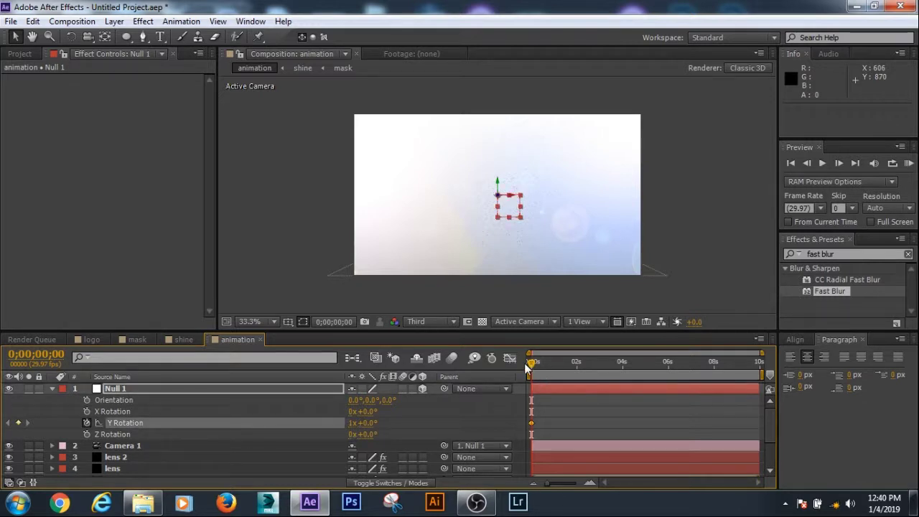
Add a Y Rotation keyframe of 0x at 0;00;03;15 and select both keyframes
drag(529, 363, 603, 365)
drag(603, 360, 610, 361)
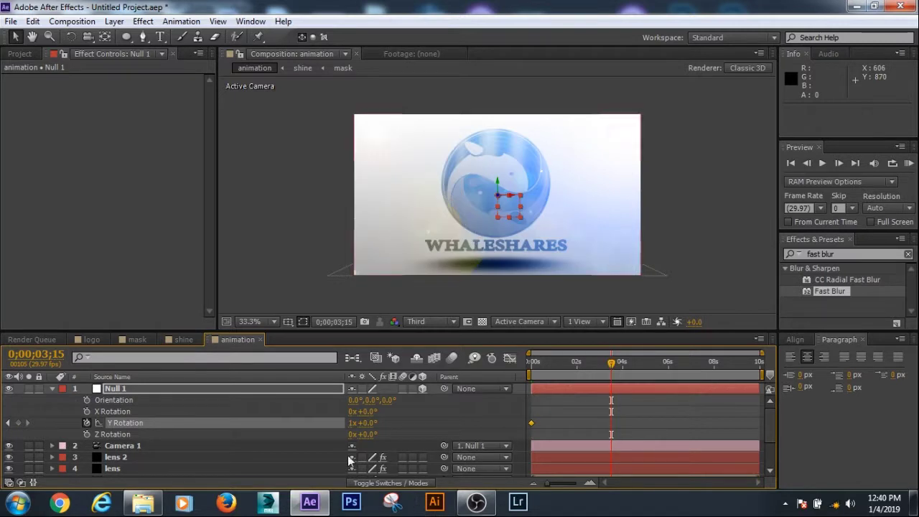
click(353, 423)
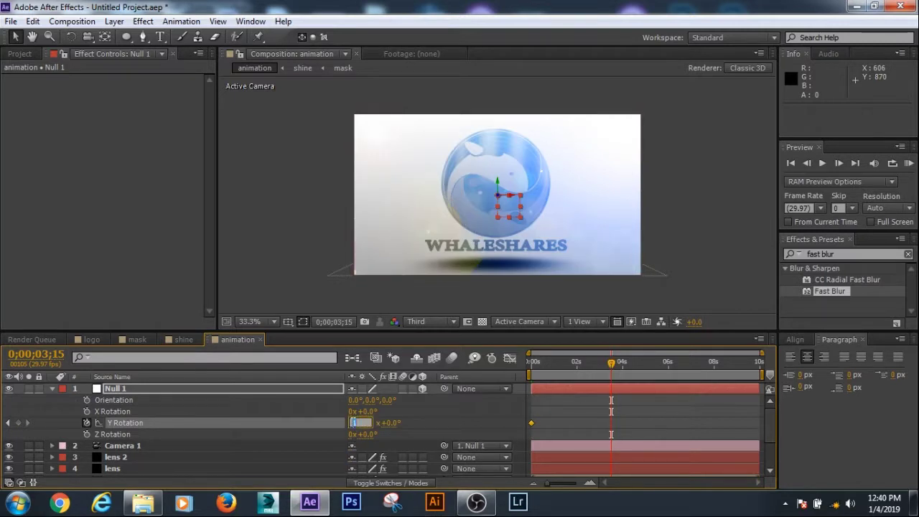
key(Return)
drag(530, 414, 622, 430)
right_click(610, 425)
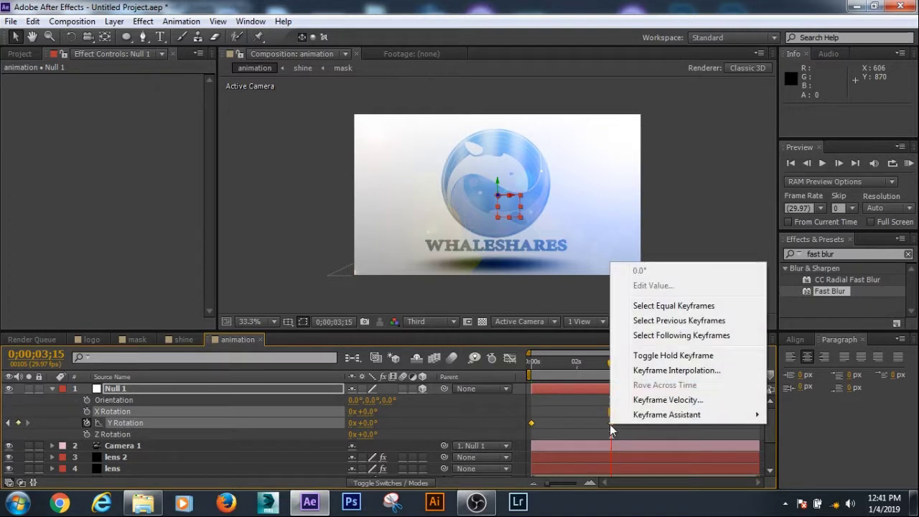
Apply Easy Ease to Null 1's Y Rotation keyframes and stretch their influence in the Graph Editor
mouse_move(631, 416)
click(469, 326)
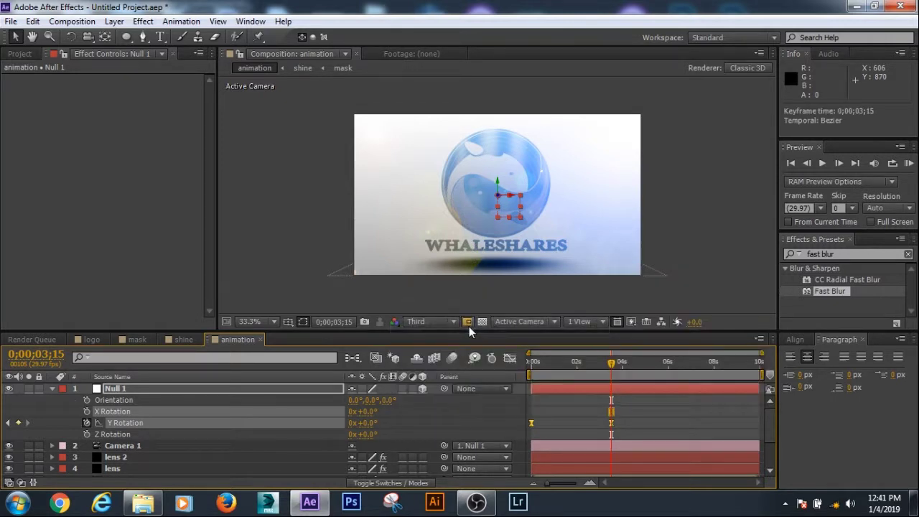
click(509, 357)
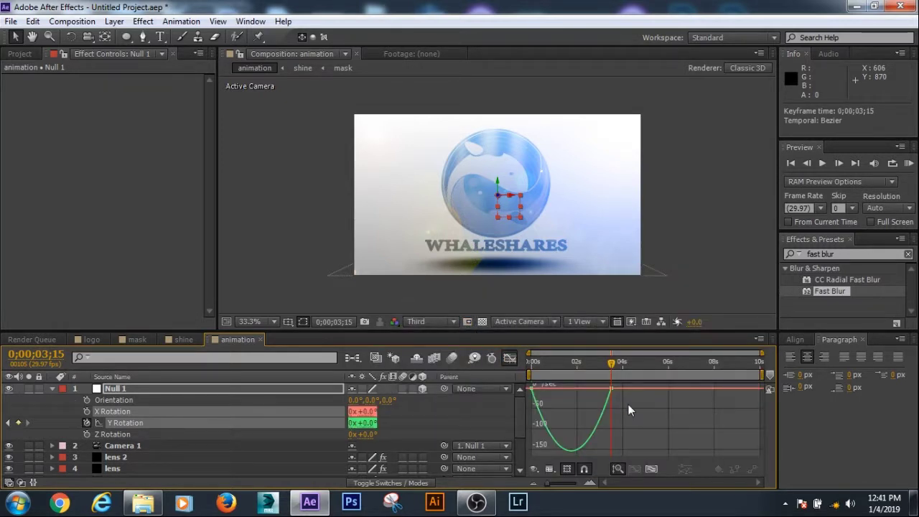
drag(603, 386, 551, 389)
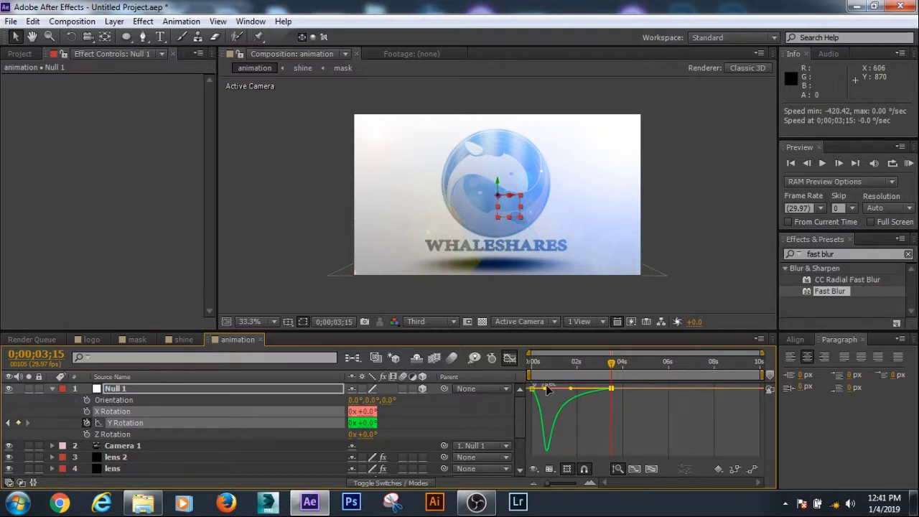
drag(551, 387, 581, 387)
click(572, 389)
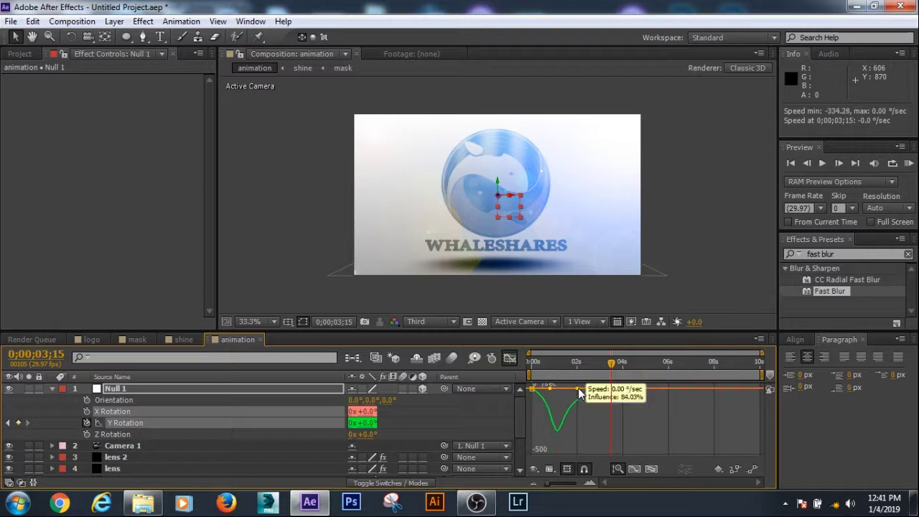
click(514, 359)
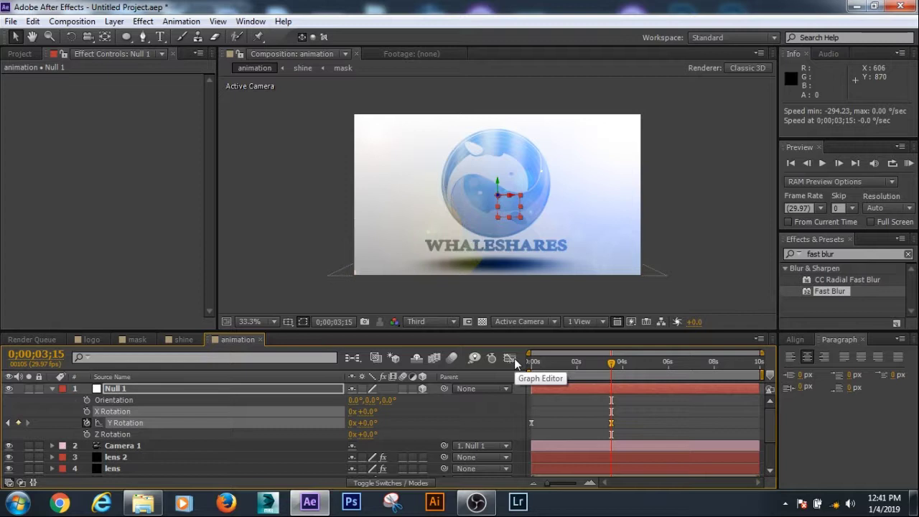
click(52, 388)
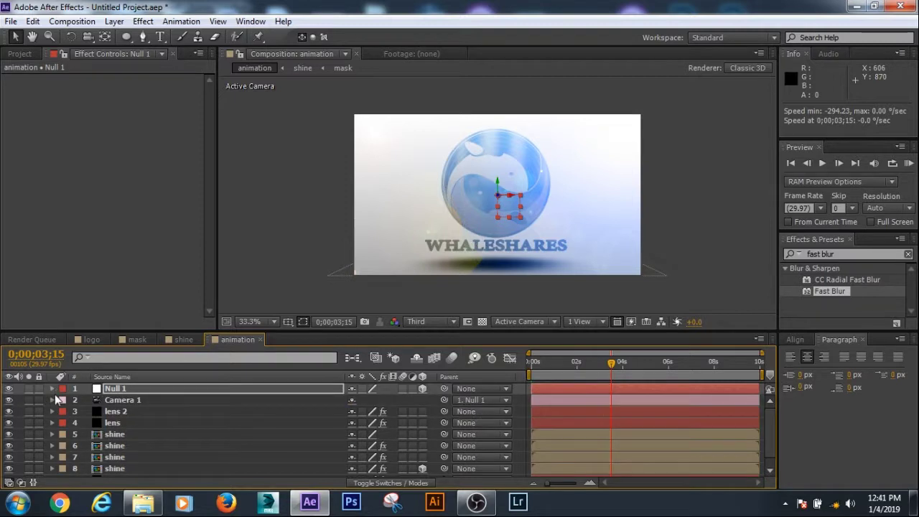
Keyframe Camera 1's Z Rotation at 0° at 0;00;03;15 and -45° at the start
click(128, 401)
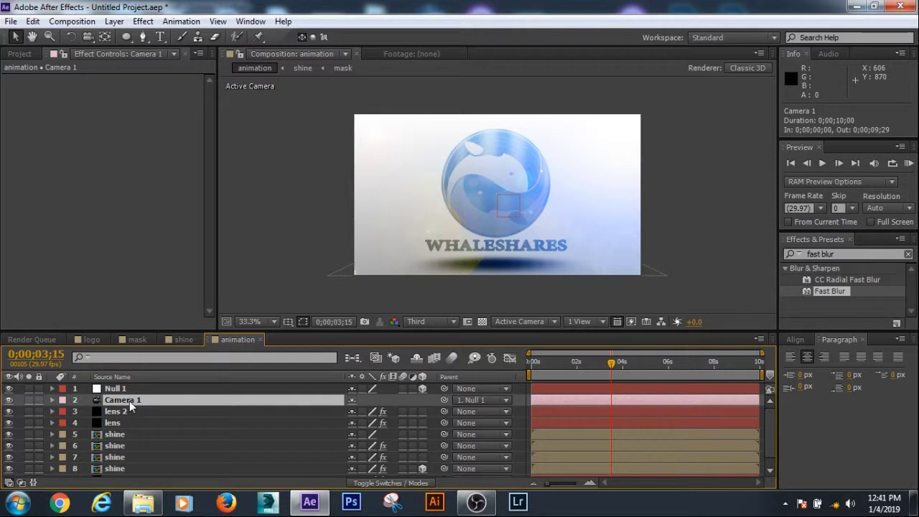
key(r)
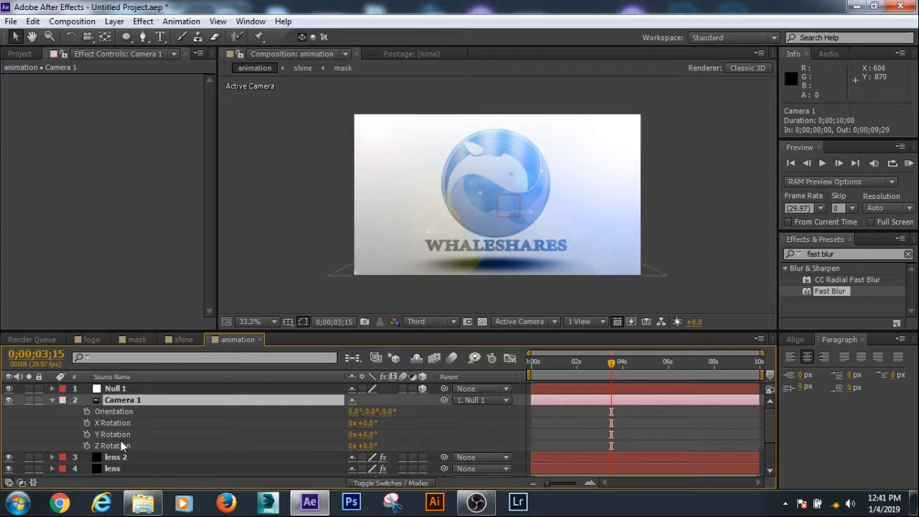
click(86, 446)
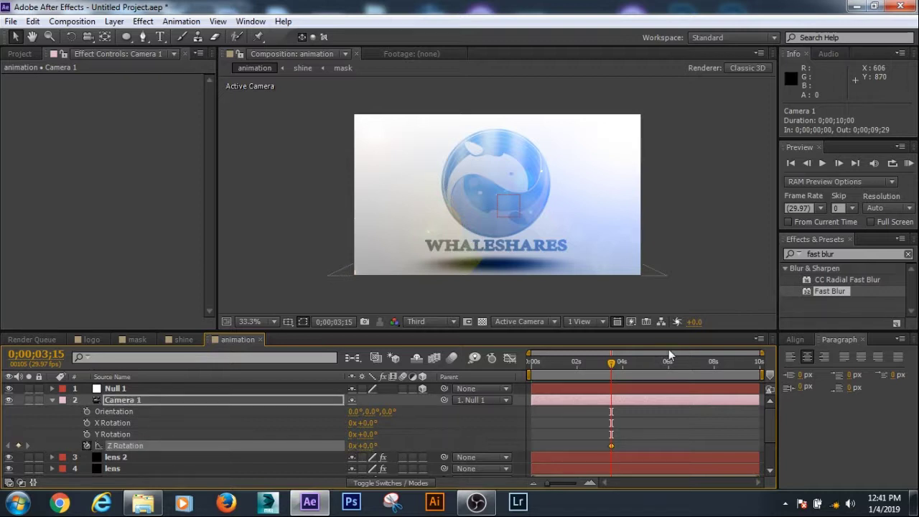
key(Home)
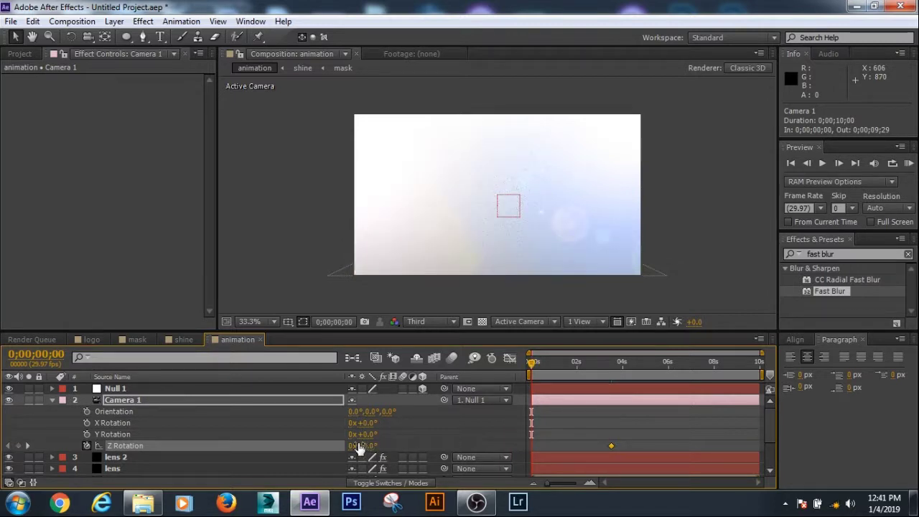
click(367, 446)
text(-45)
key(Return)
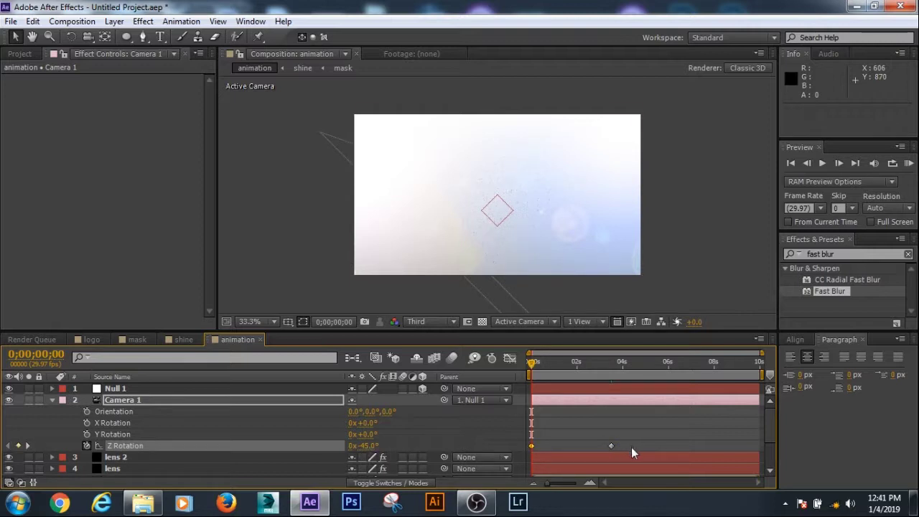
drag(624, 449, 529, 431)
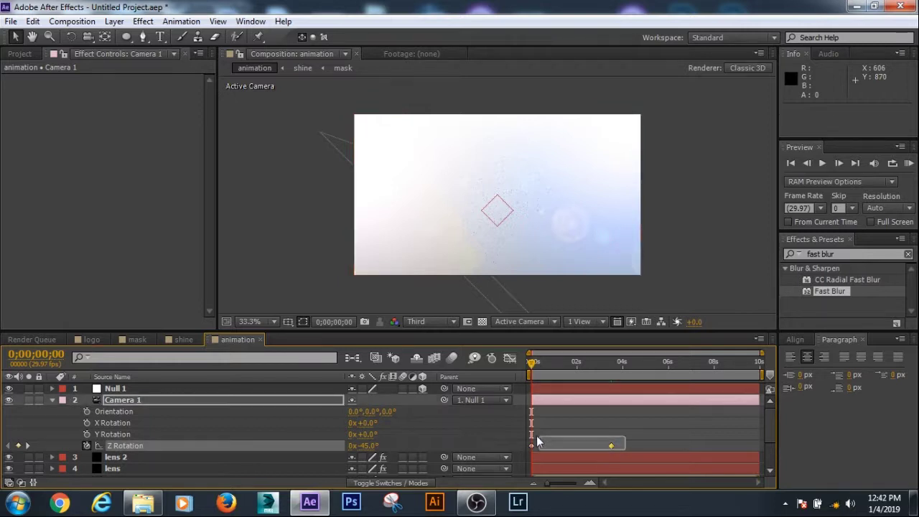
Apply Easy Ease to both of Camera 1's Z Rotation keyframes
click(510, 358)
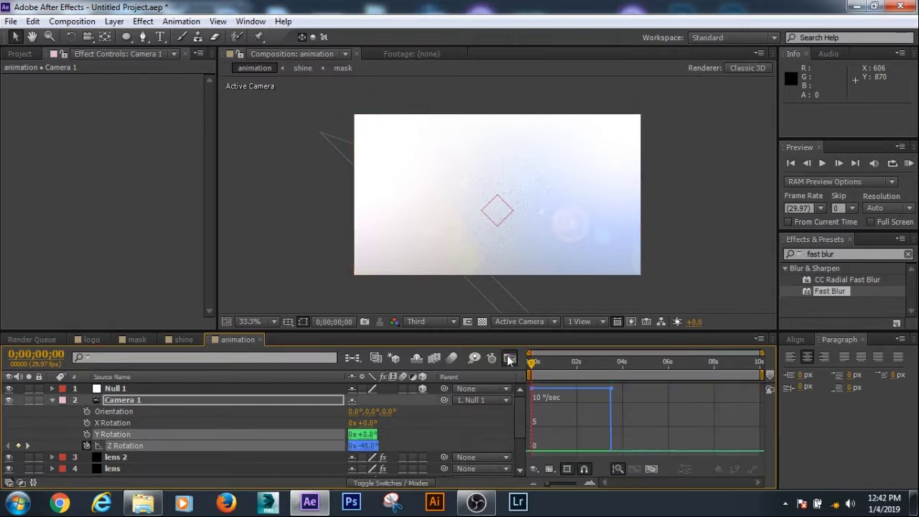
click(510, 358)
drag(528, 440, 609, 448)
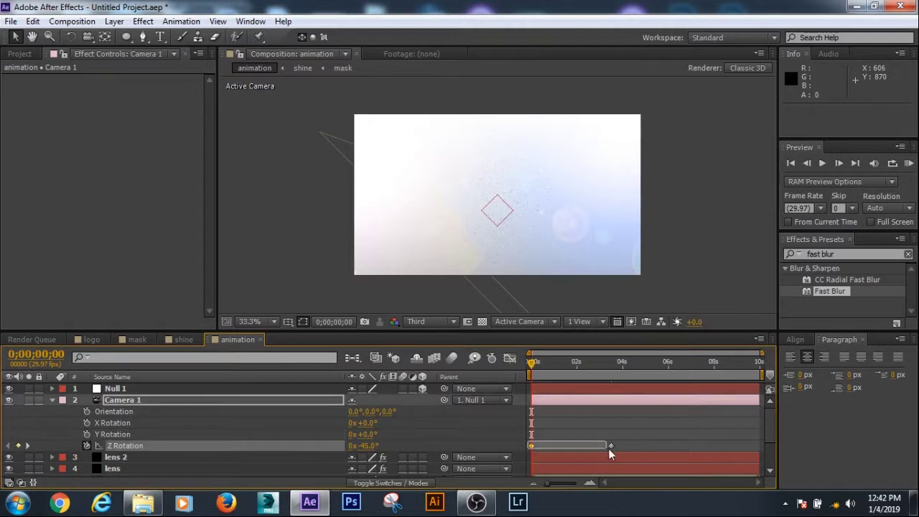
right_click(610, 447)
mouse_move(621, 444)
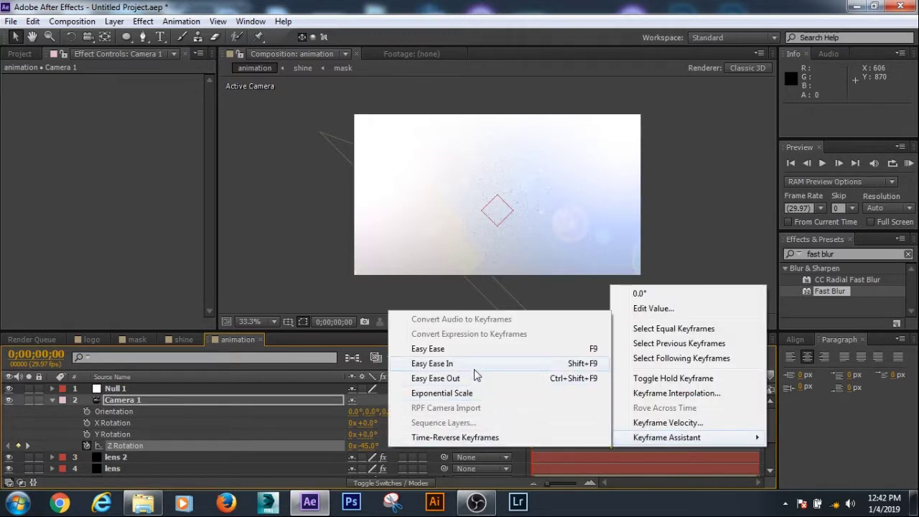
click(474, 350)
In the speed graph, lengthen the end keyframe's influence so the roll slows gradually
click(508, 357)
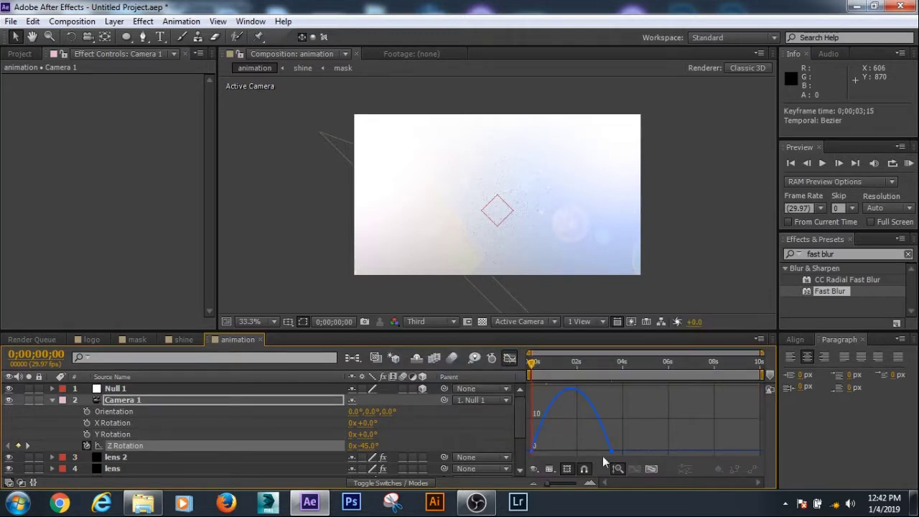
mouse_move(617, 460)
drag(598, 451, 546, 456)
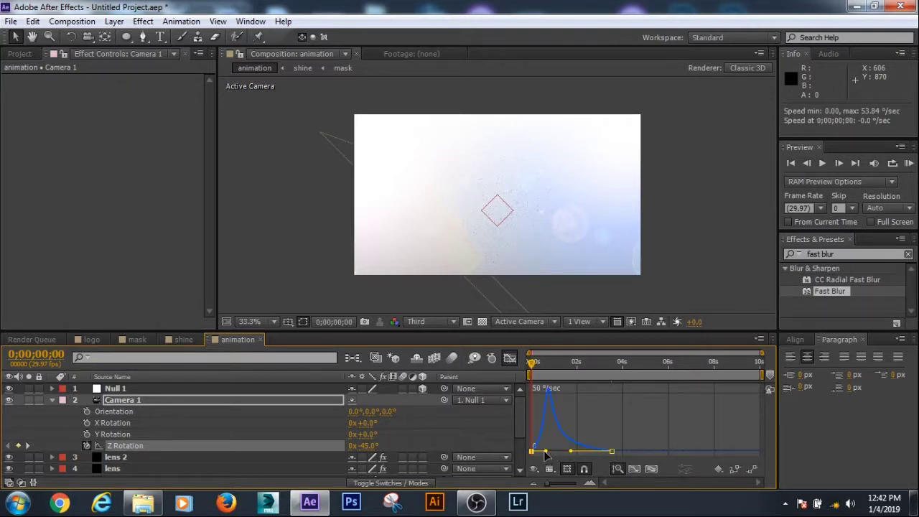
click(570, 452)
drag(566, 452, 579, 450)
Move the current time onto the end keyframe and show only Camera 1's Position property
click(511, 361)
drag(533, 367, 612, 374)
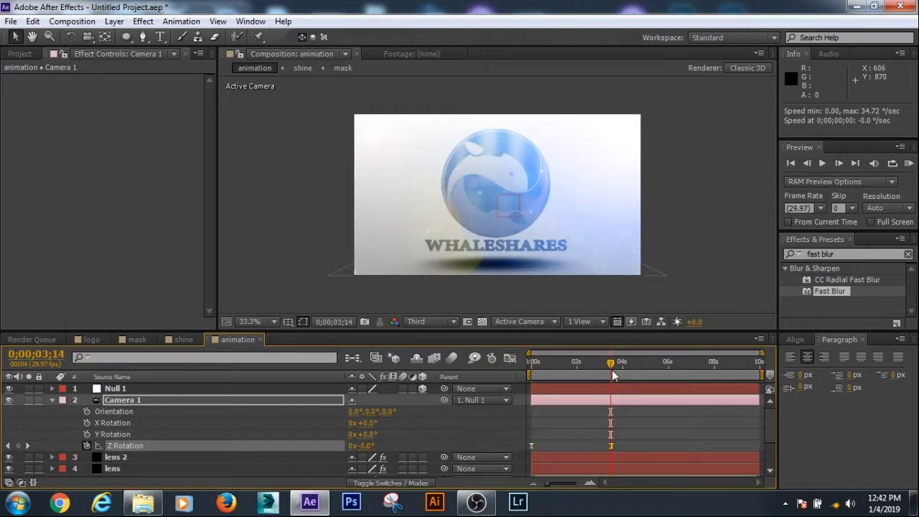
click(612, 374)
click(116, 400)
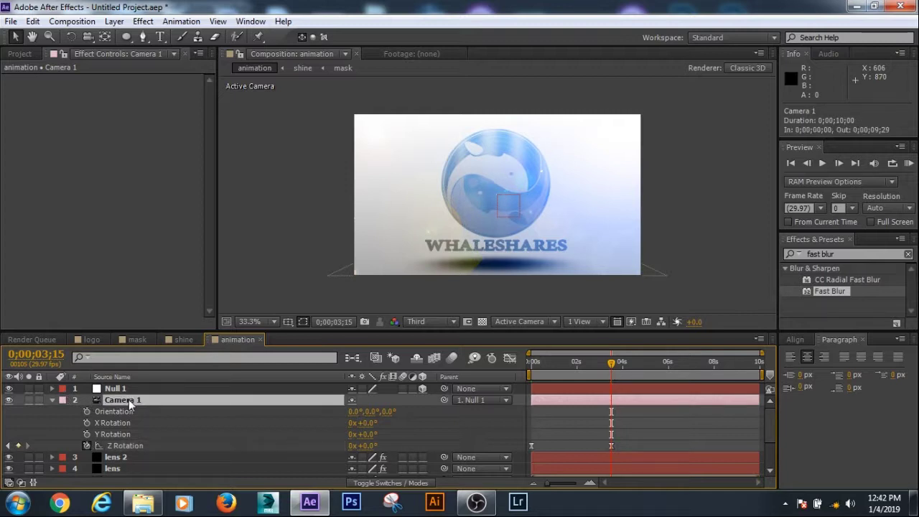
key(p)
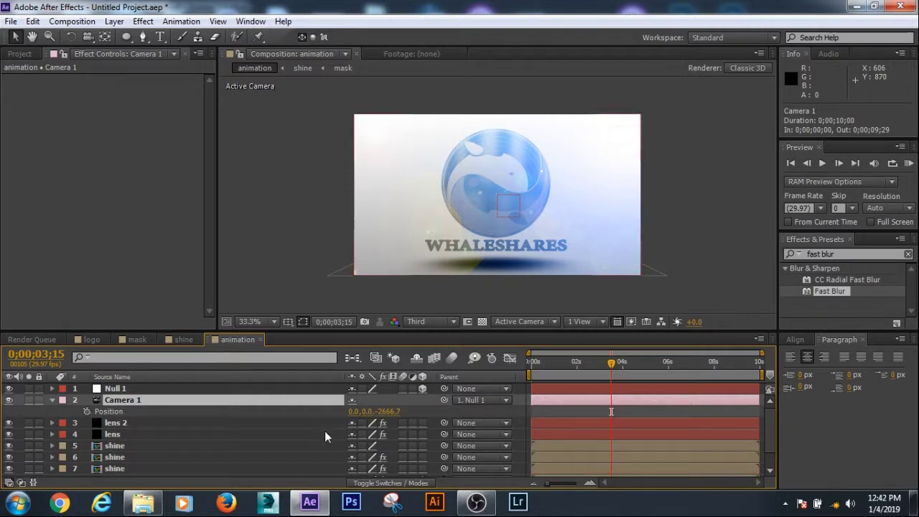
Keyframe Camera 1's Position at the composition start with Z set to -160
click(85, 410)
drag(612, 365, 508, 372)
click(385, 412)
text(-150)
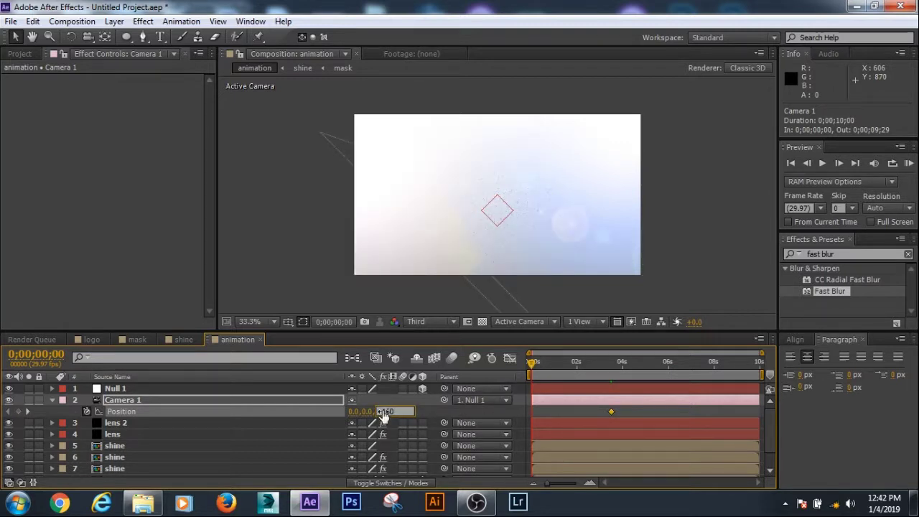
key(Return)
Apply Easy Ease to both camera Position keyframes
click(618, 411)
click(612, 411)
drag(646, 413, 531, 411)
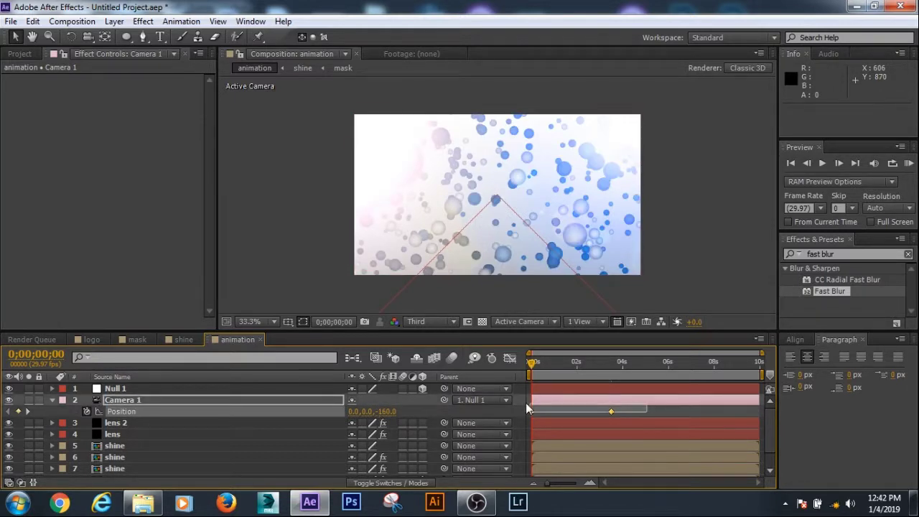
right_click(531, 411)
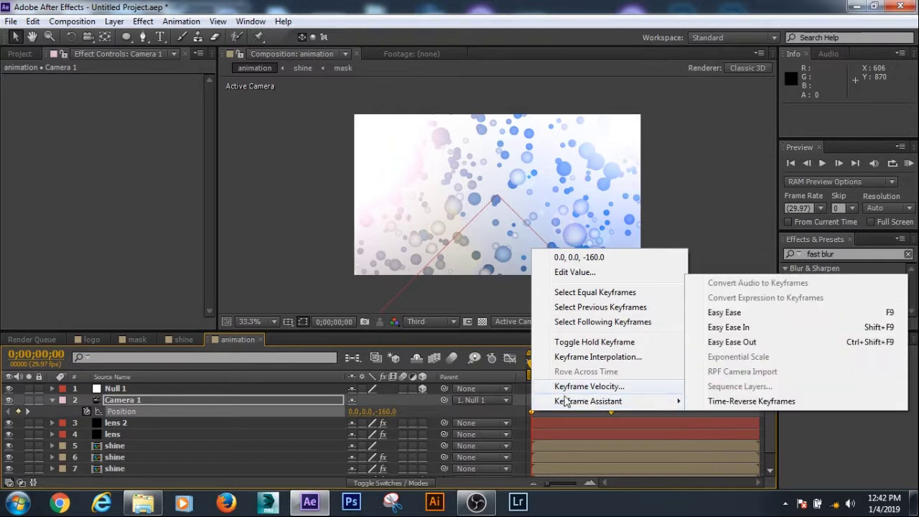
mouse_move(570, 399)
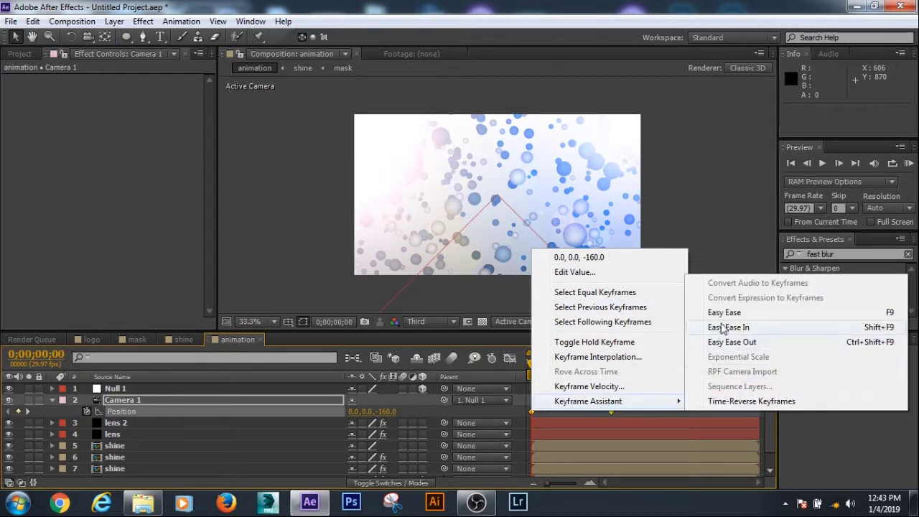
click(727, 310)
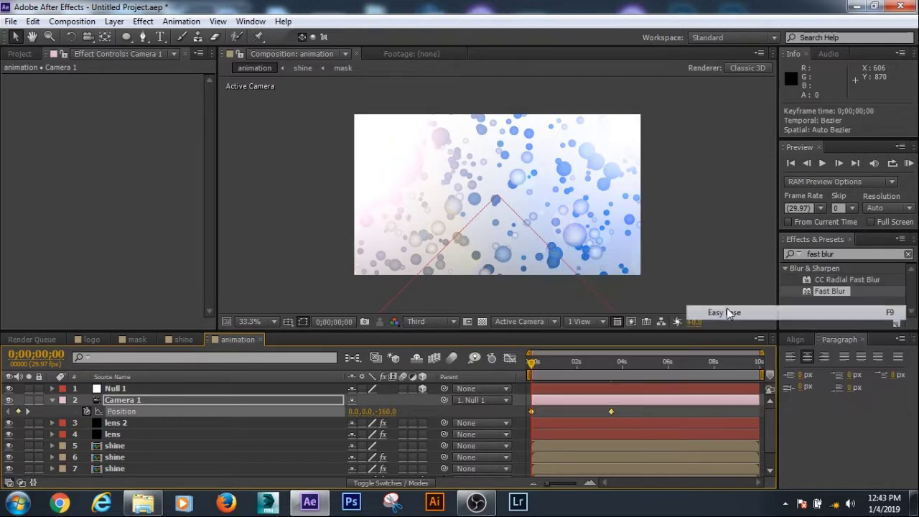
Extend the first Position keyframe's influence to sharpen the speed peak, then collapse Camera 1
click(510, 358)
mouse_move(599, 435)
mouse_down()
mouse_move(627, 457)
mouse_move(582, 453)
mouse_up()
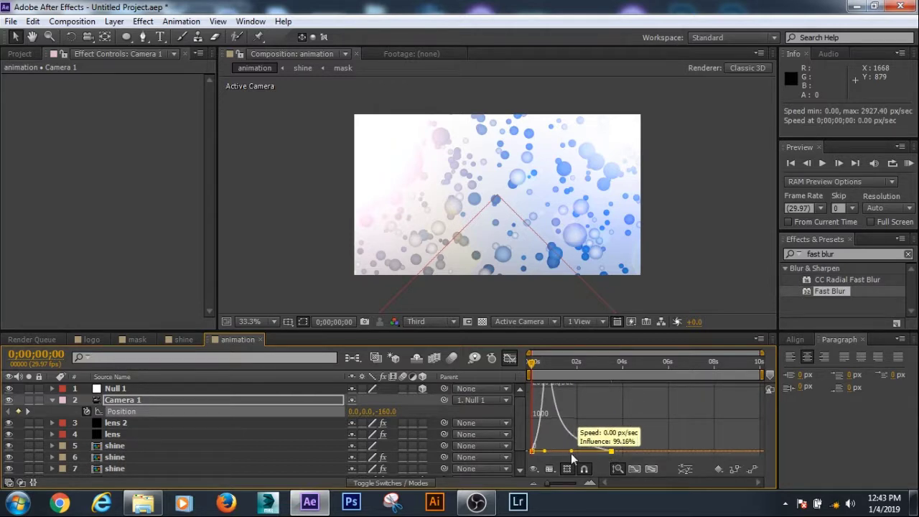
drag(545, 452, 546, 453)
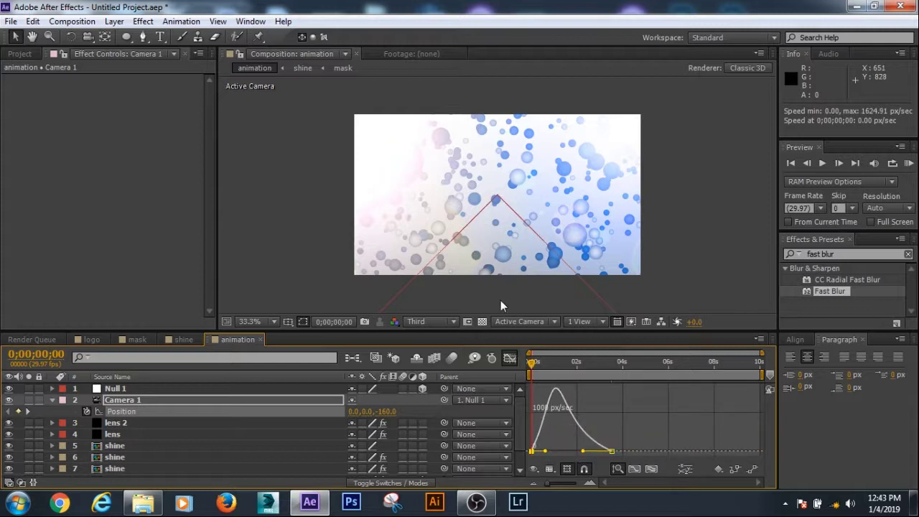
click(509, 359)
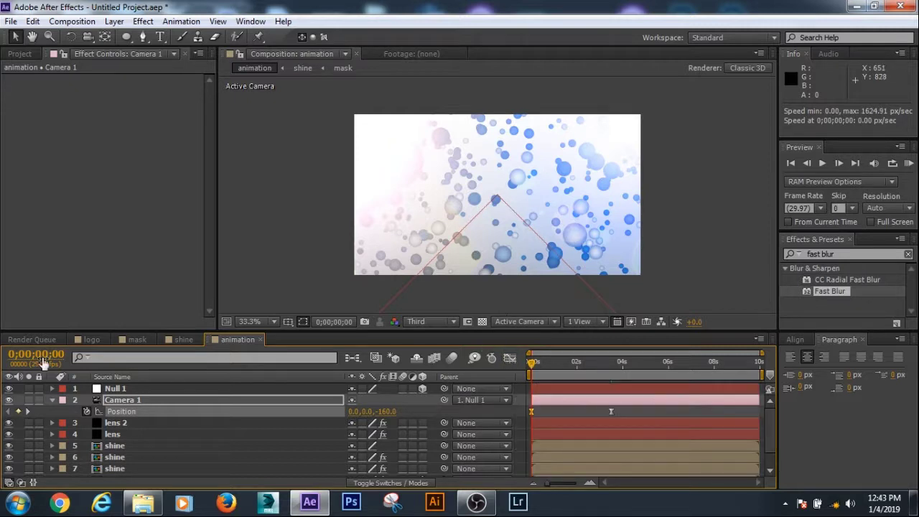
click(52, 399)
click(291, 208)
Preview the camera move settling on the WHALESHARES logo, then stop playback
key(space)
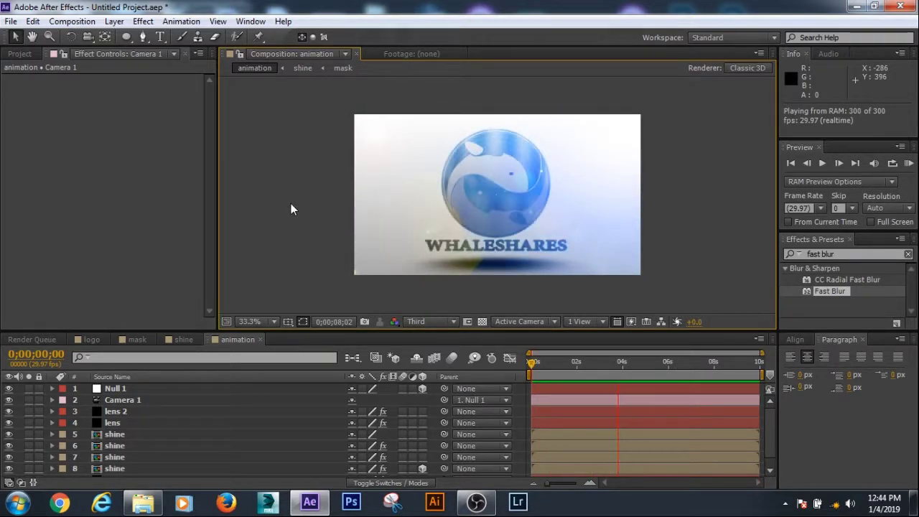
key(space)
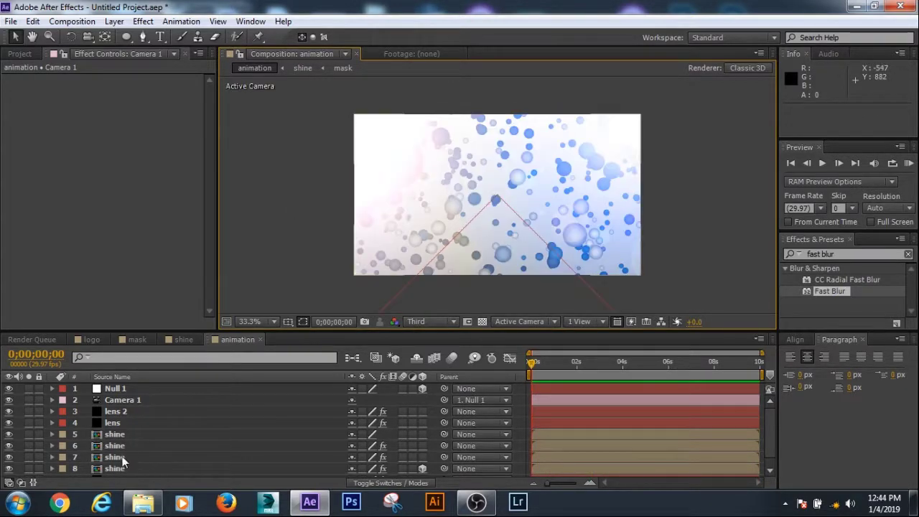
At 0;00;05;07, raise the bottom shine layer's Fast Blur Blurriness to 385
click(121, 458)
click(651, 361)
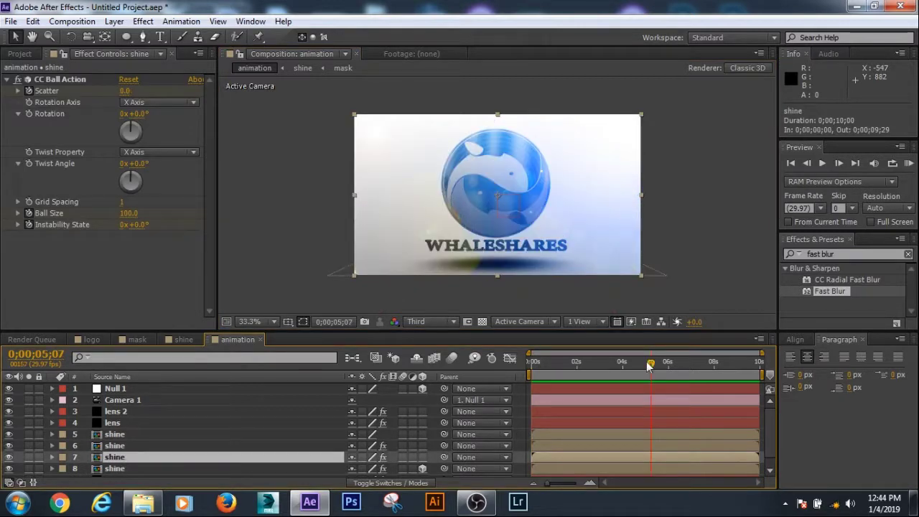
click(121, 466)
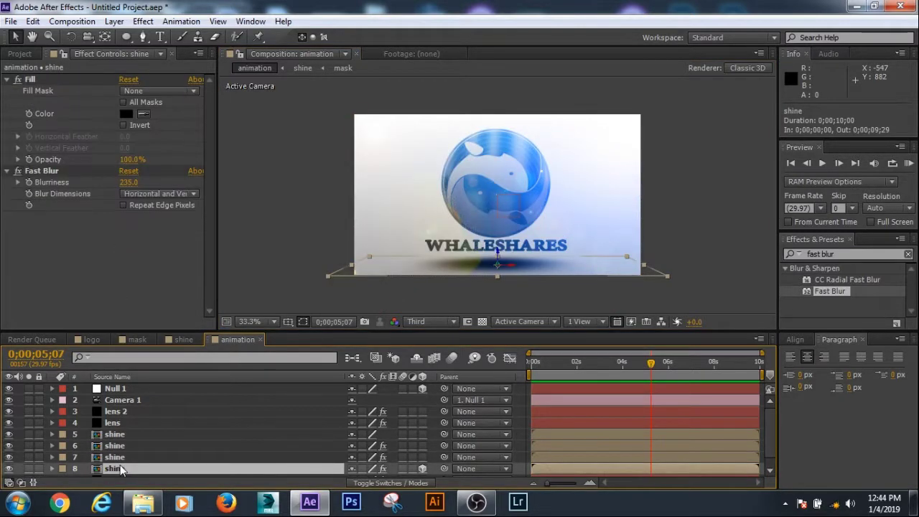
click(125, 186)
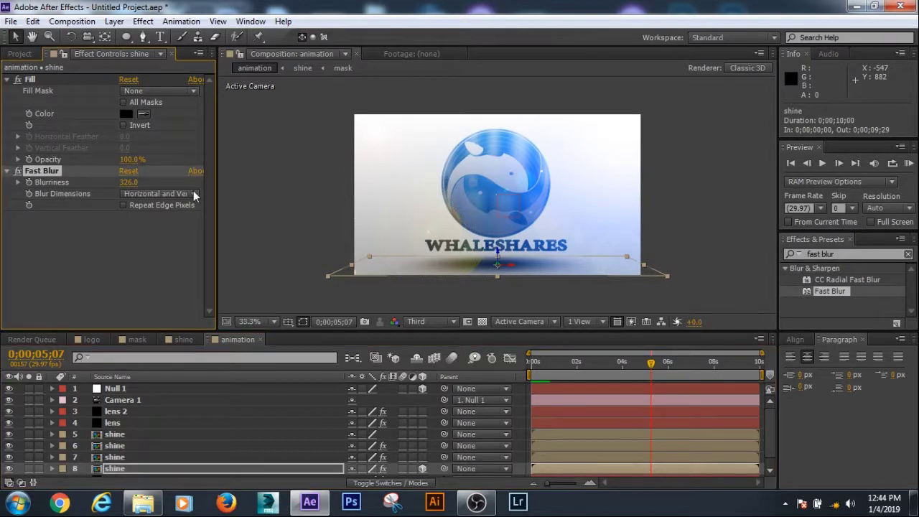
drag(130, 183, 152, 182)
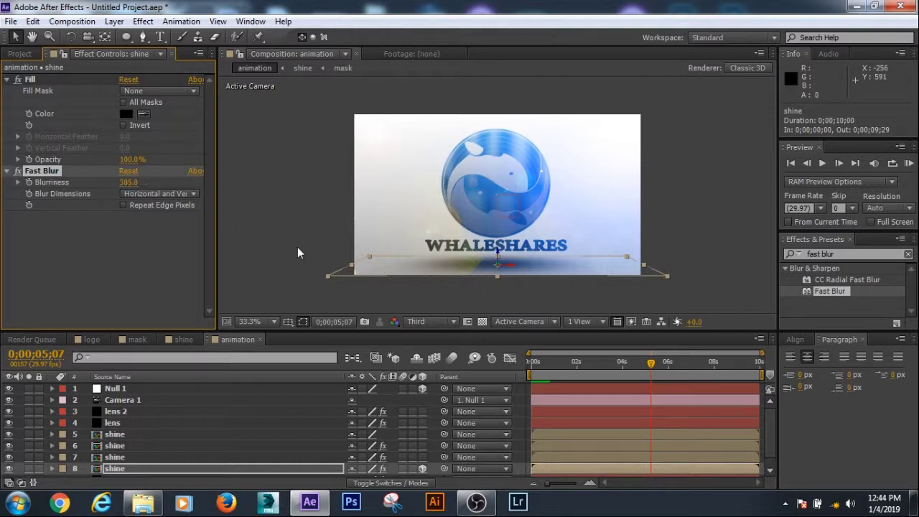
click(185, 470)
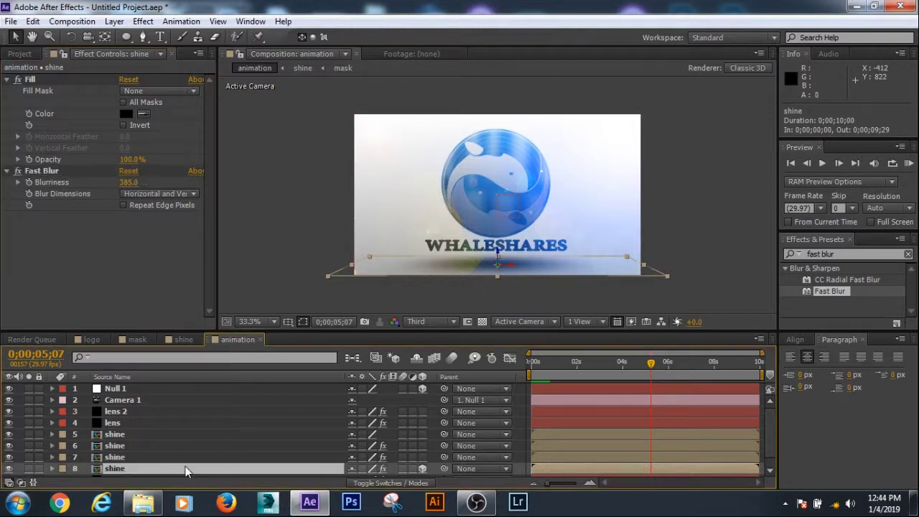
Show the layers' blend modes and track mattes, then deselect the shine layer
click(358, 483)
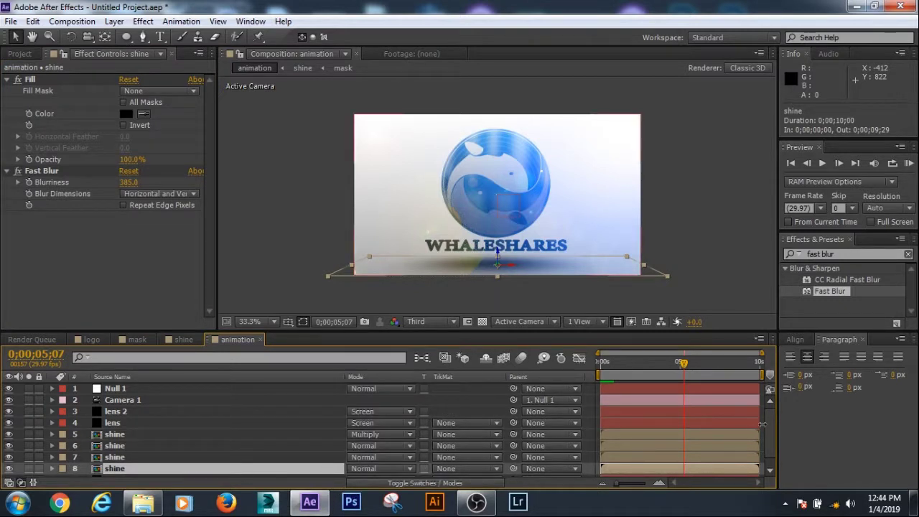
scroll(770, 428, down, 1)
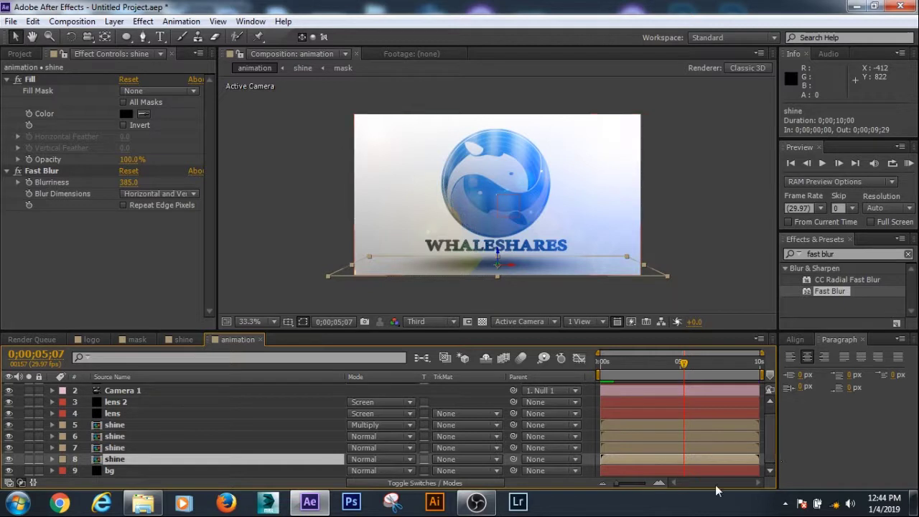
mouse_move(490, 495)
click(729, 276)
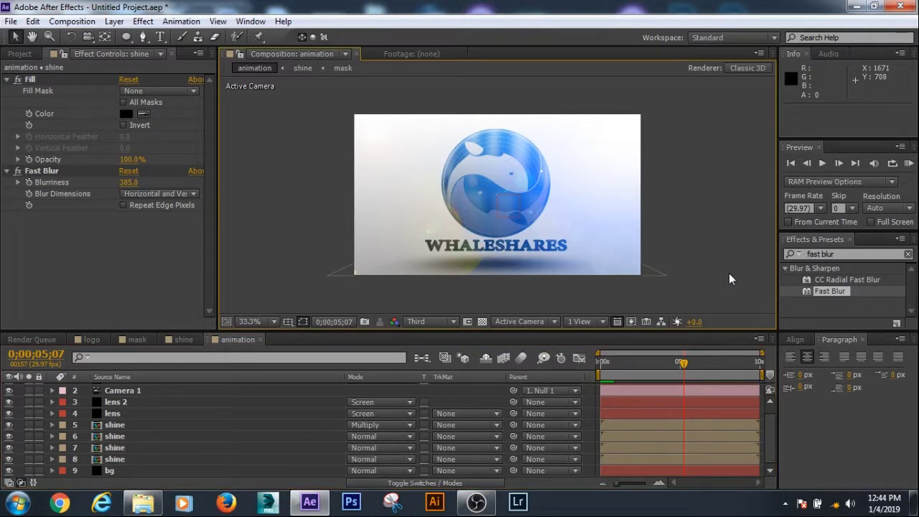
key(KP_0)
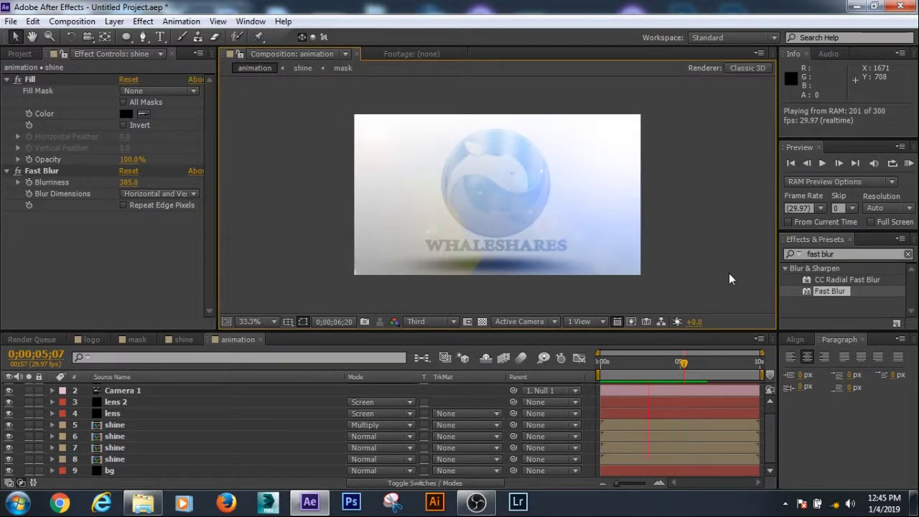
key(space)
click(11, 22)
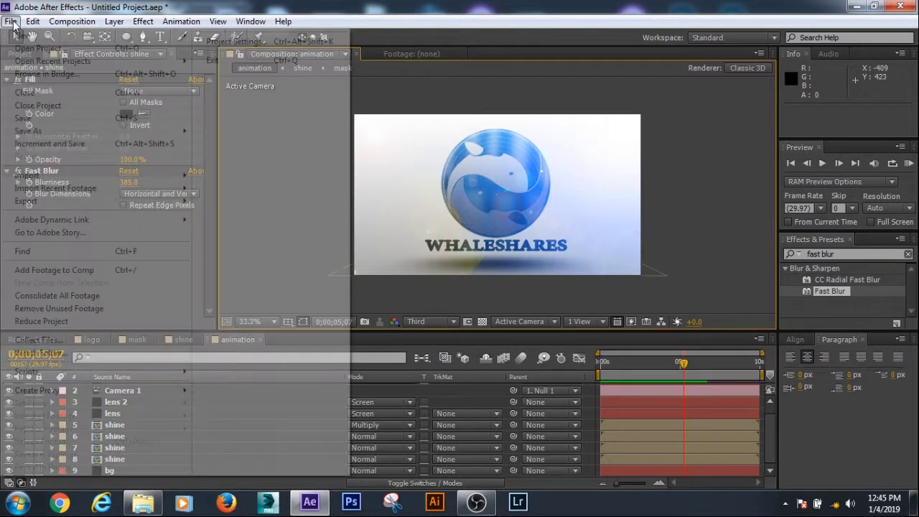
Add the animation composition to the Render Queue with H.264 as the output format
mouse_move(72, 201)
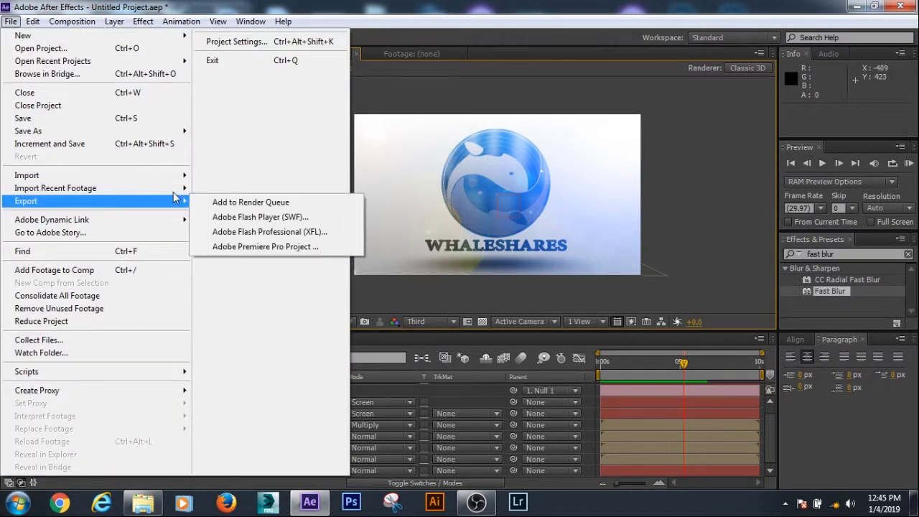
click(225, 202)
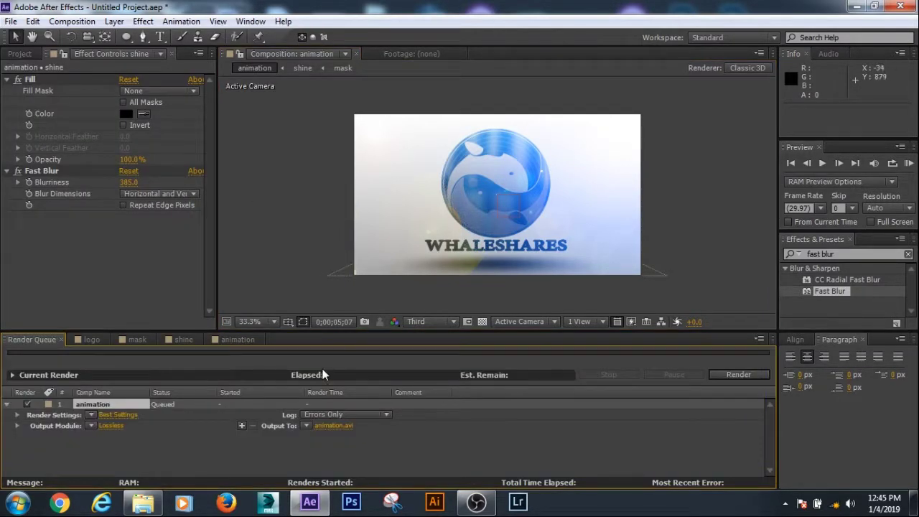
click(108, 426)
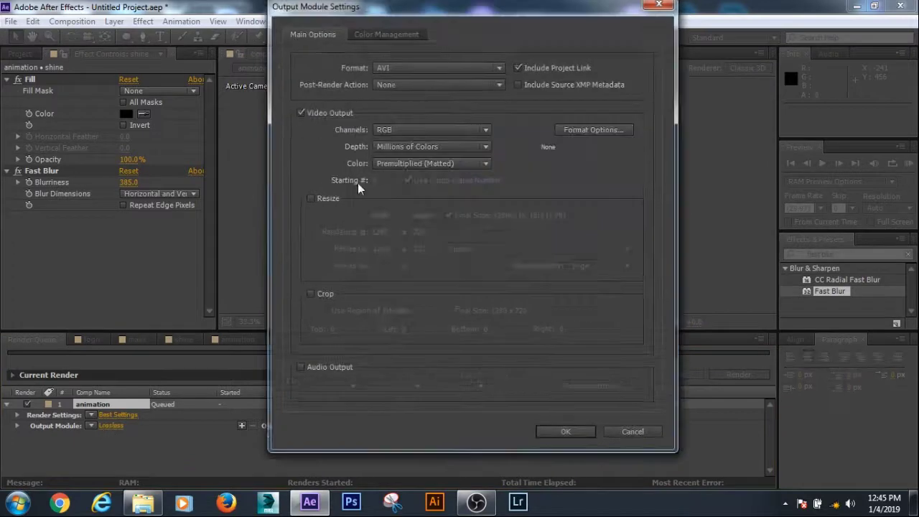
click(428, 67)
click(405, 157)
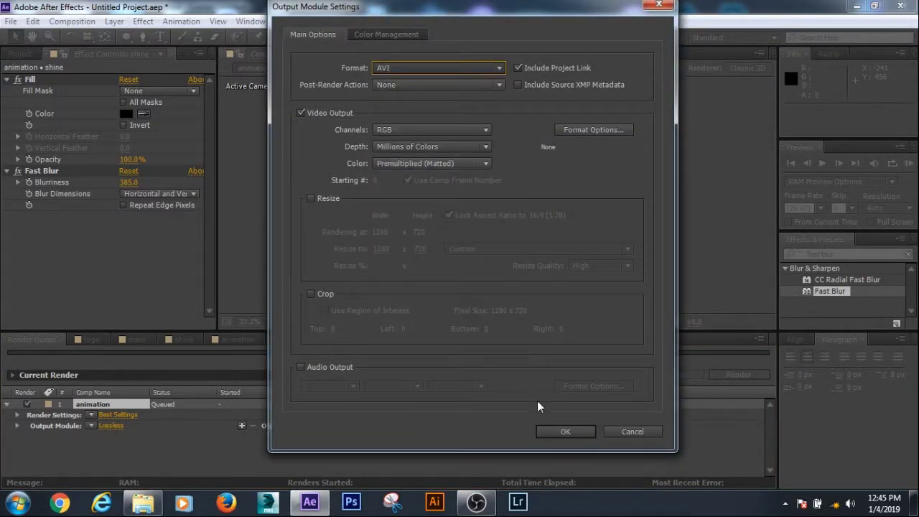
click(564, 432)
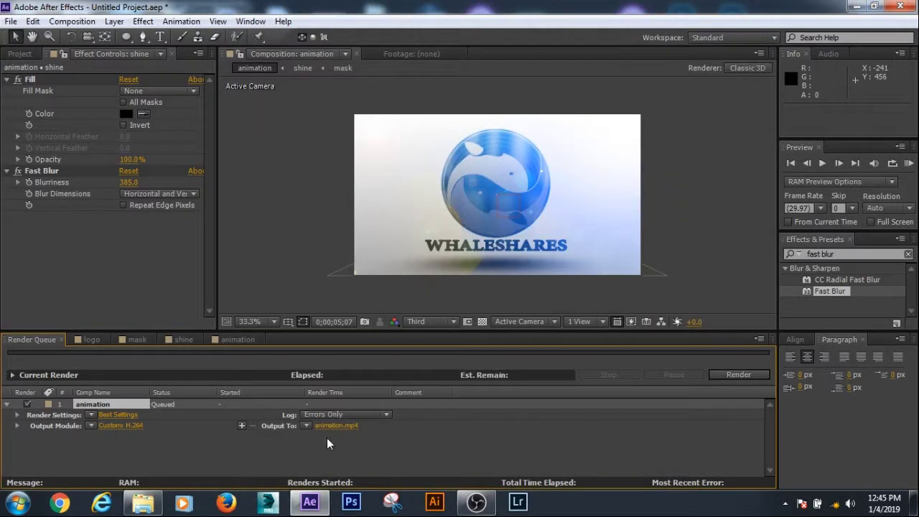
Name the output file 'wls particle reveal.mp4' and start rendering
click(348, 426)
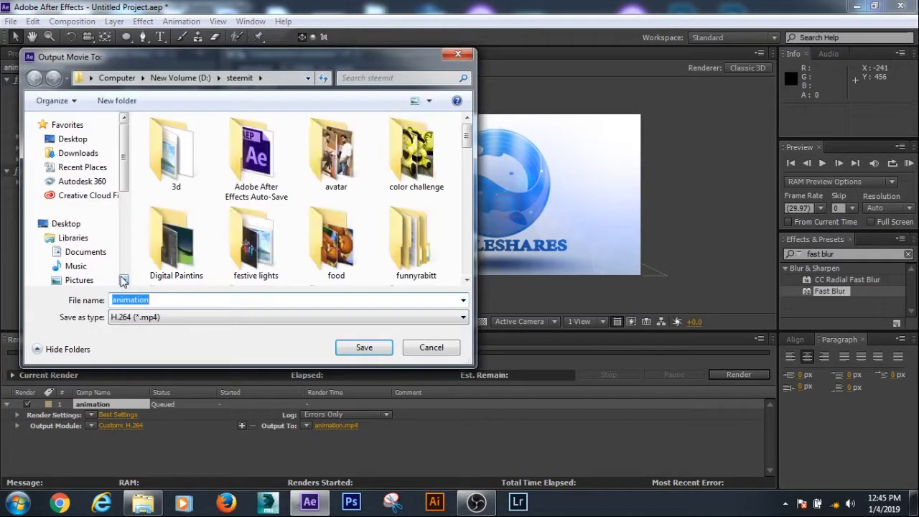
text(wls )
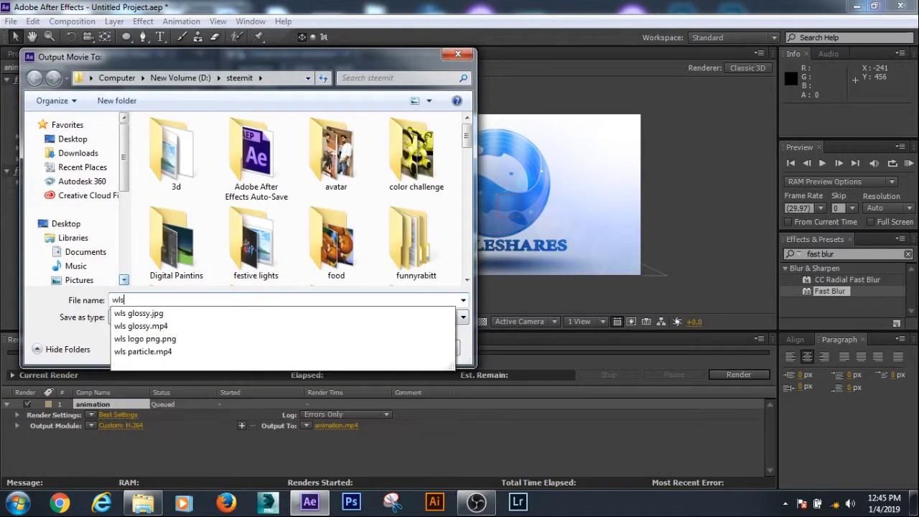
text(par)
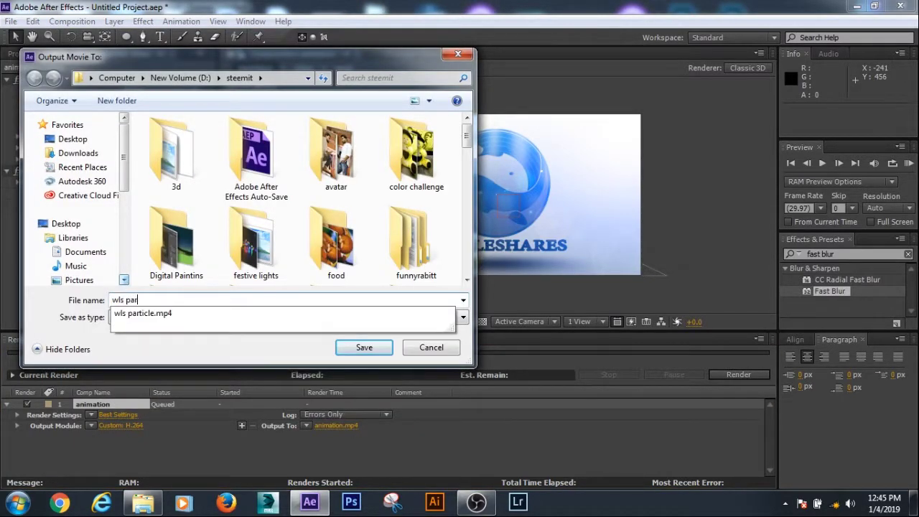
text(ticle)
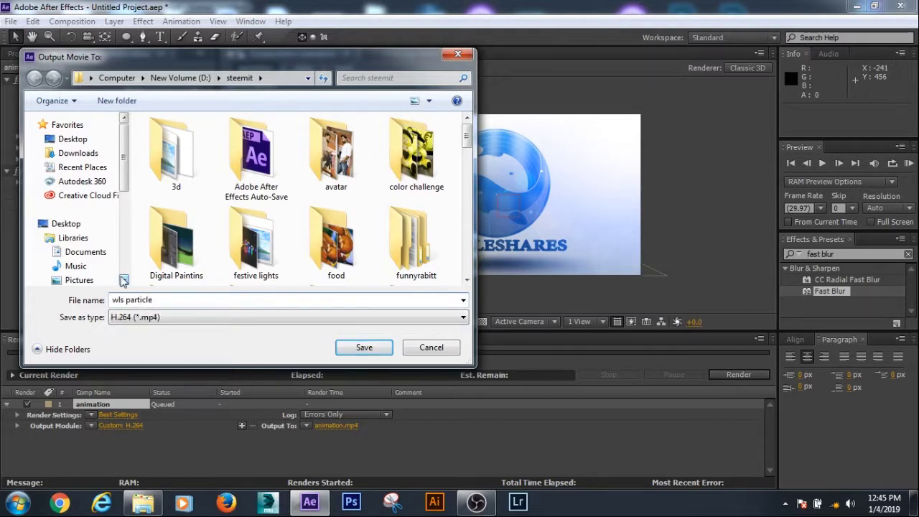
text( reveal)
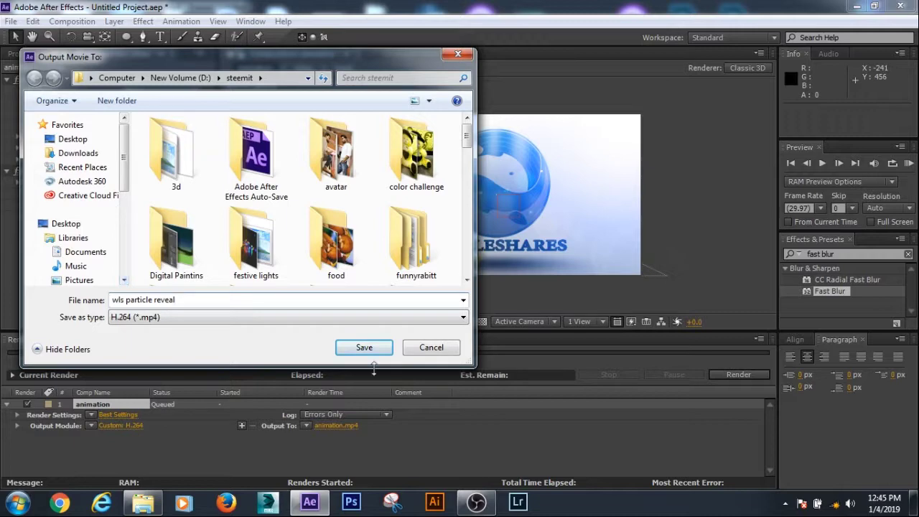
click(364, 348)
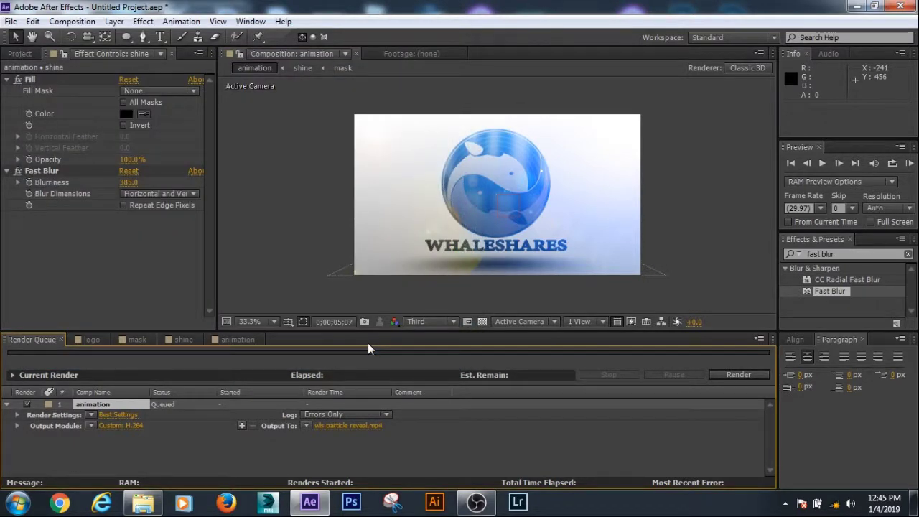
click(732, 370)
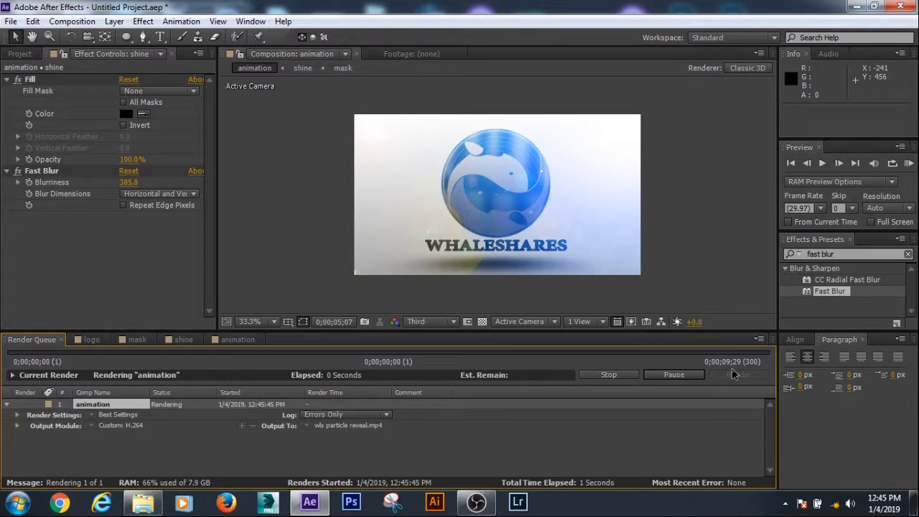